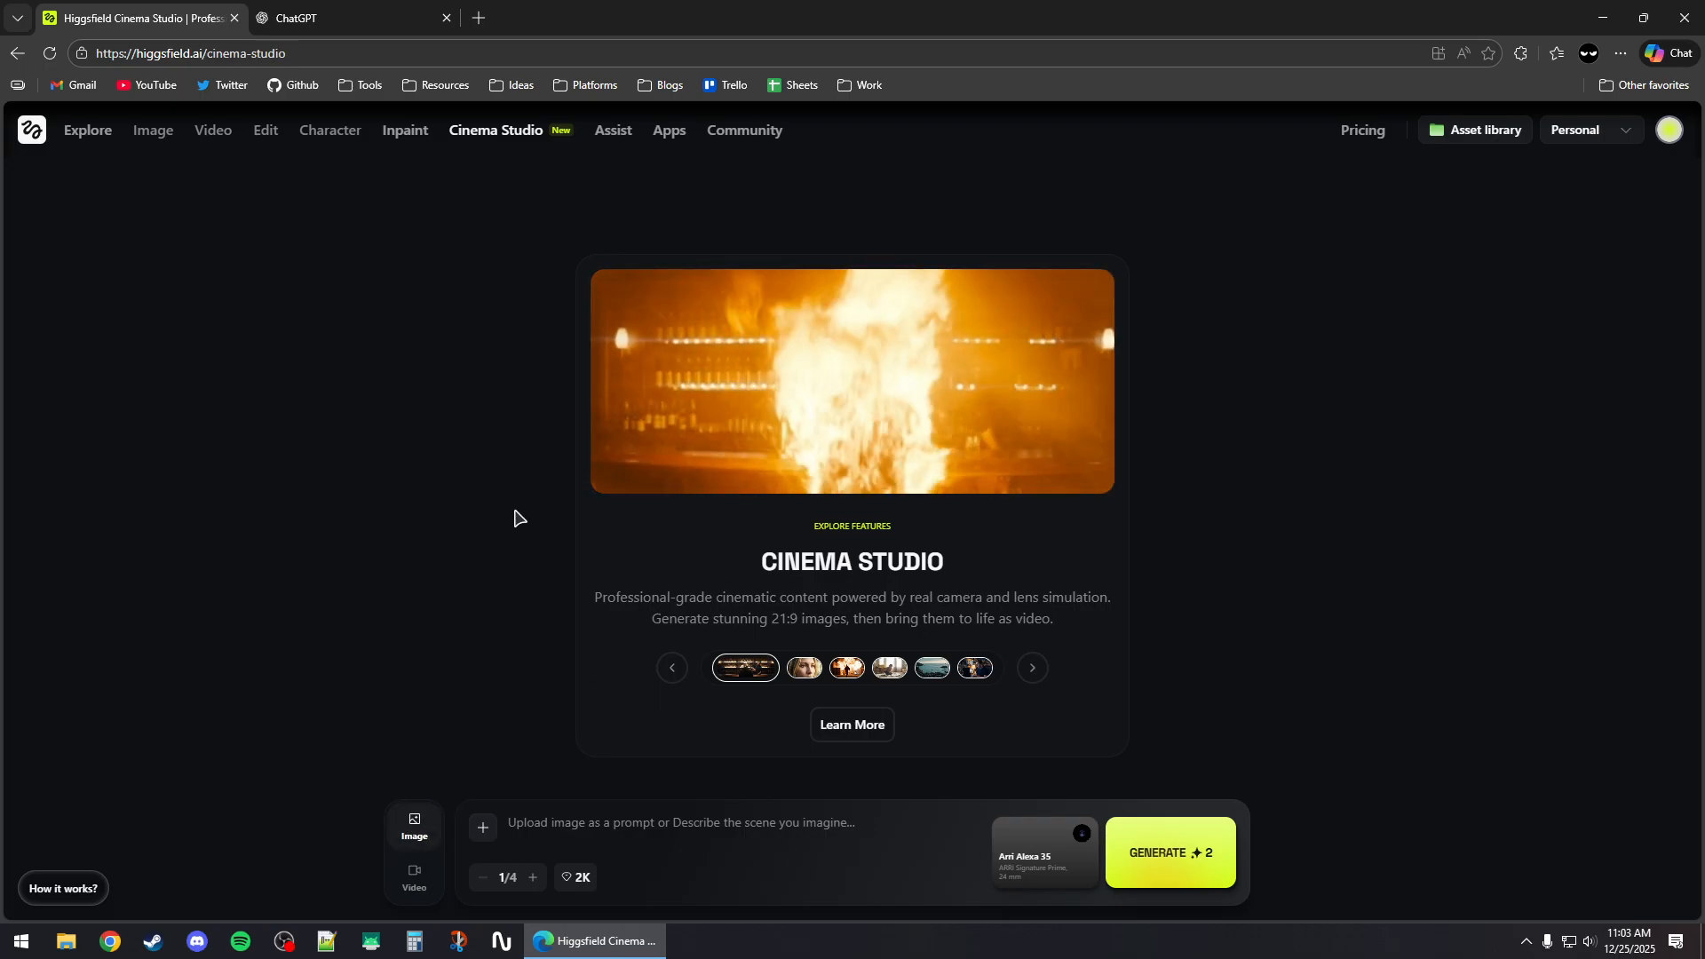
click(331, 19)
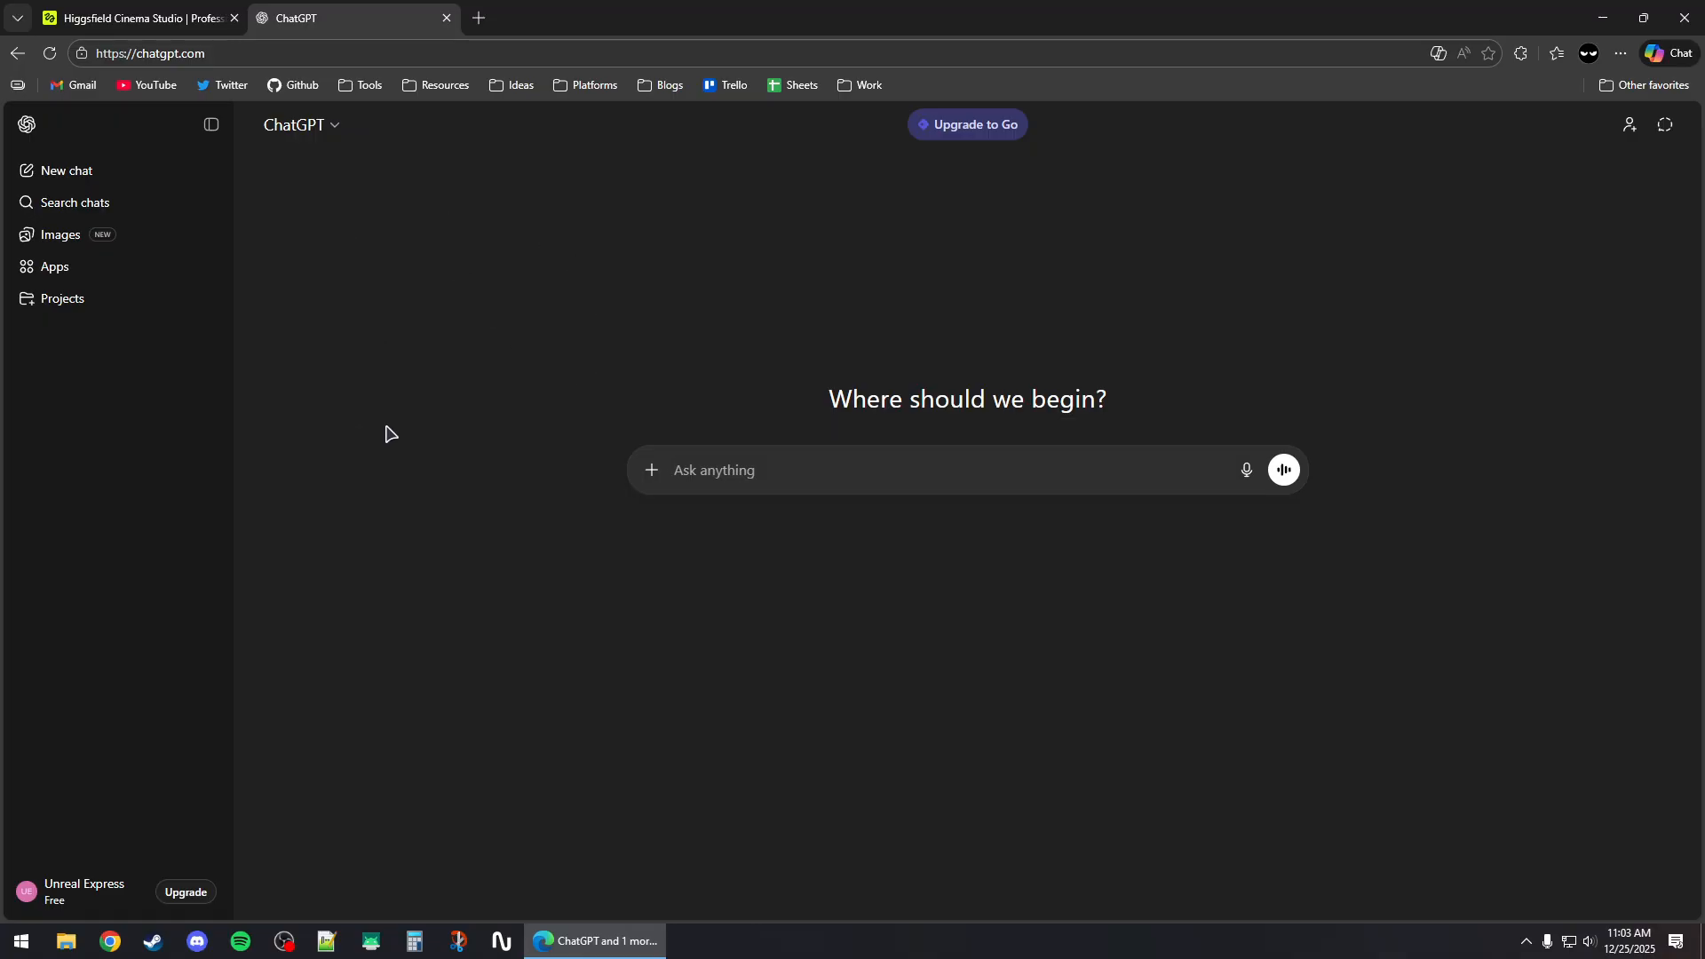
text(')
click(188, 12)
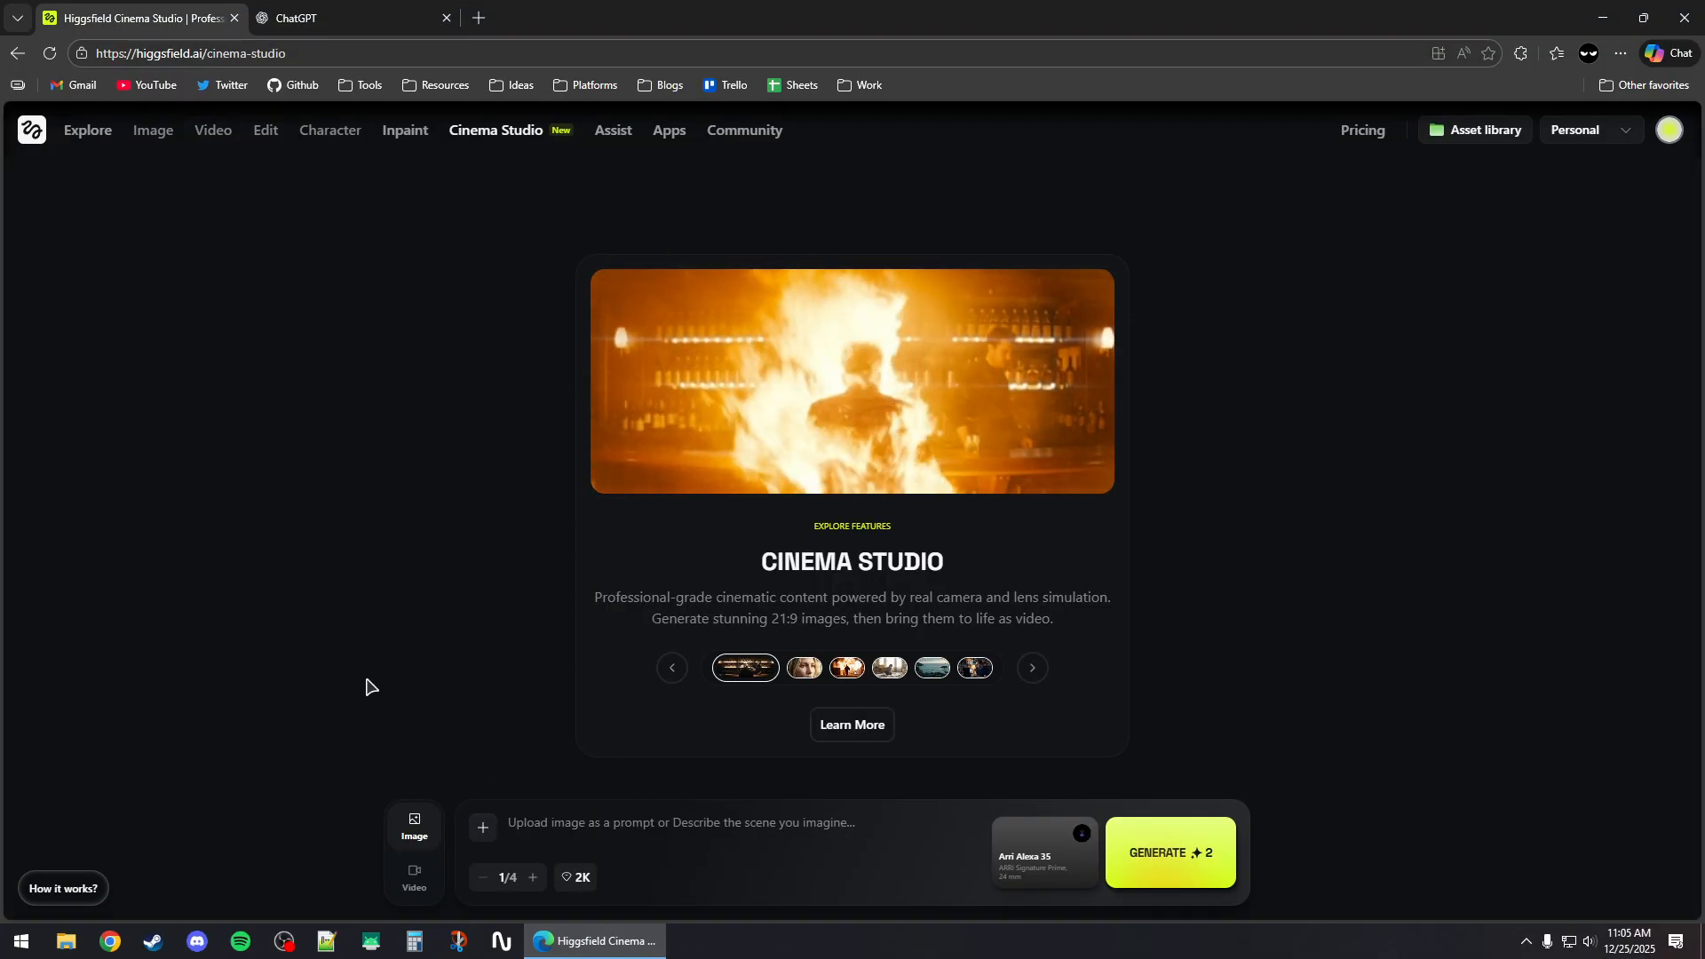
click(414, 877)
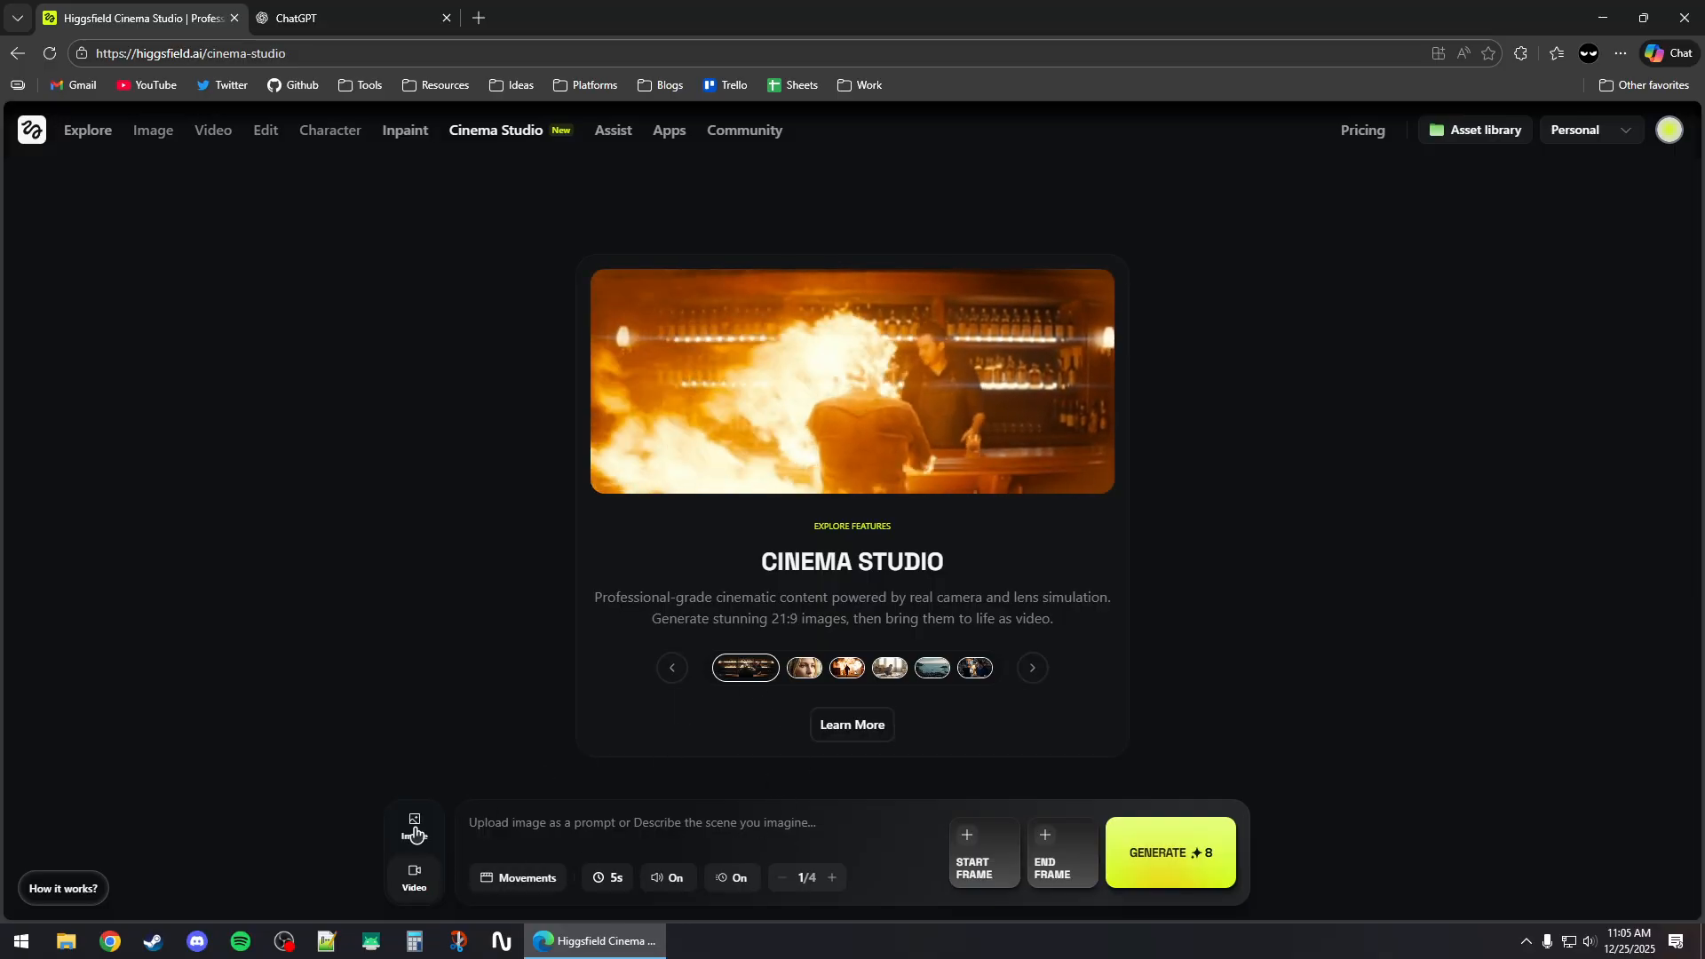
In ChatGPT, submit the prompt "A cinematic wide shot of a dimly lit room, slow camera push-in, dramatic lighting, realistic motion."
click(359, 18)
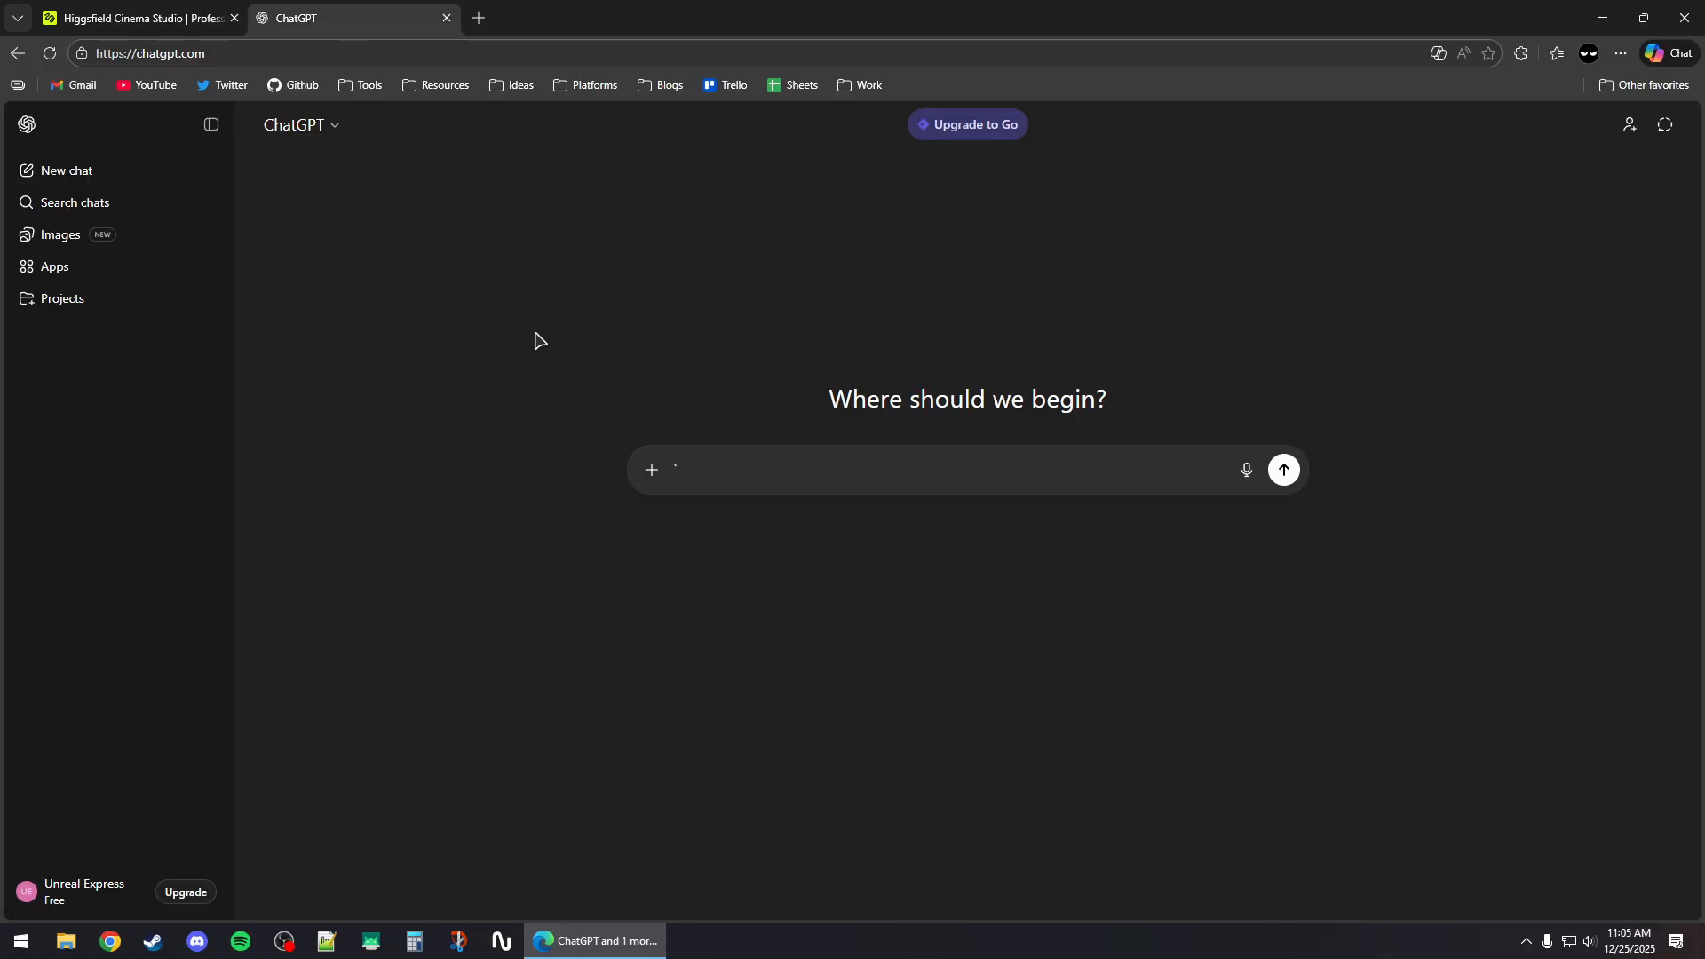
text(A cinematic wide shot of a dimly lit room, slow camera push-in, dramatic lighting, realistic motion.)
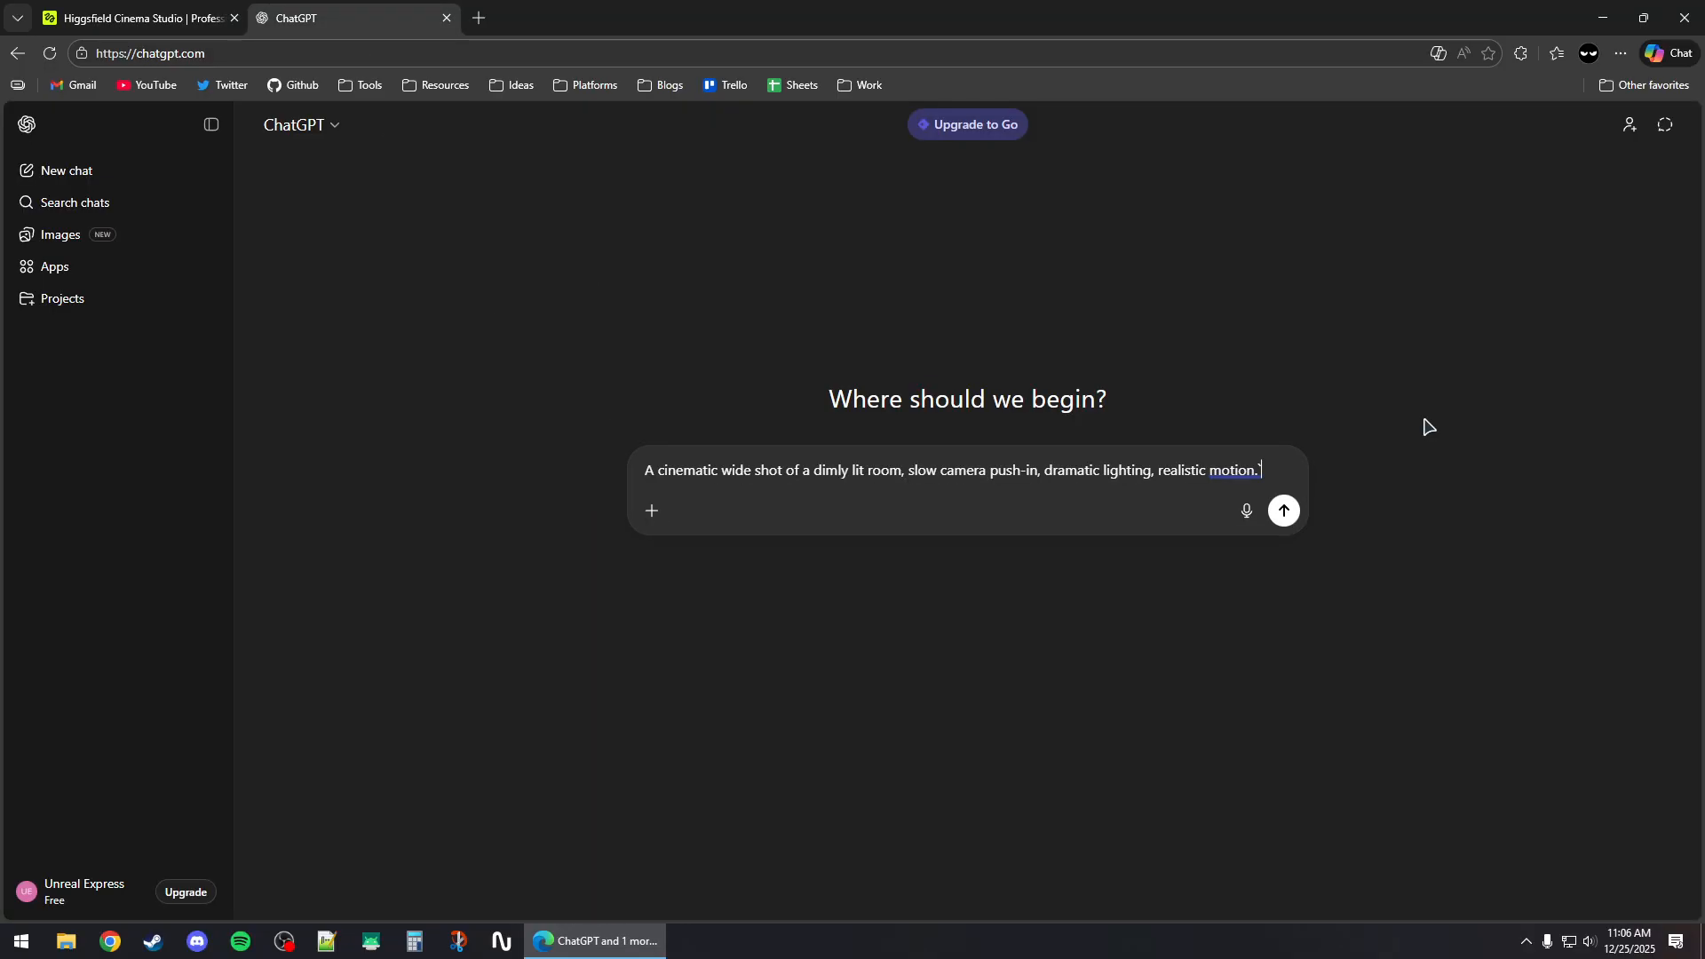
key(BackSpace)
click(1284, 512)
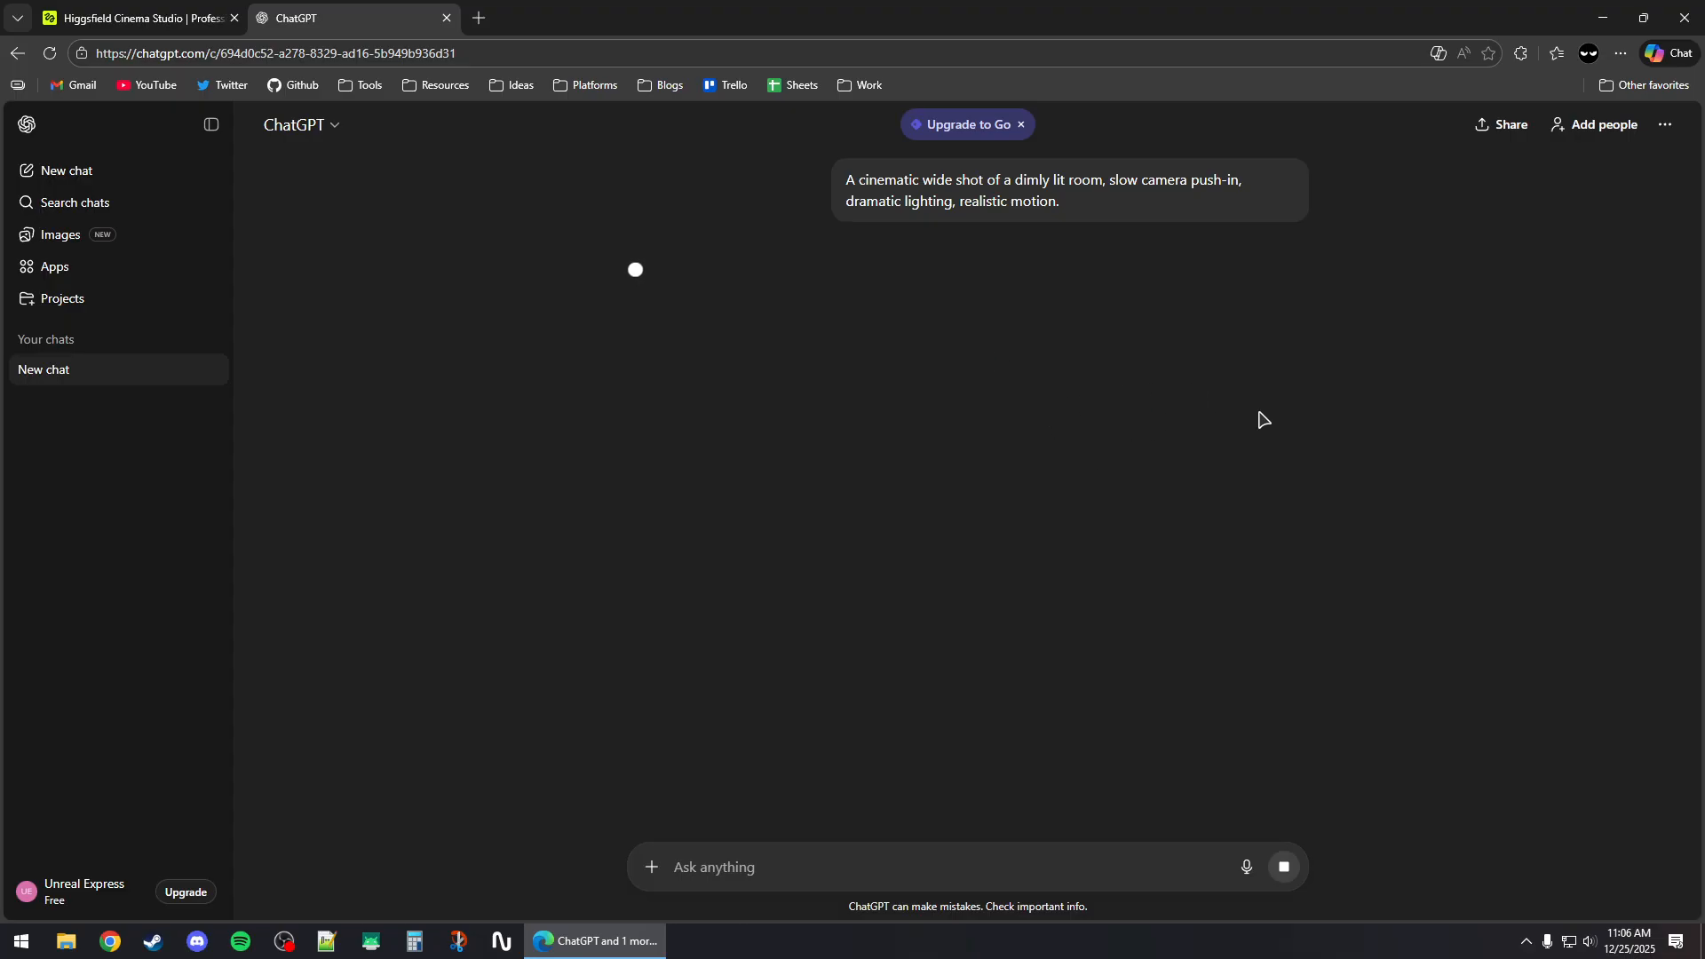
text(``)
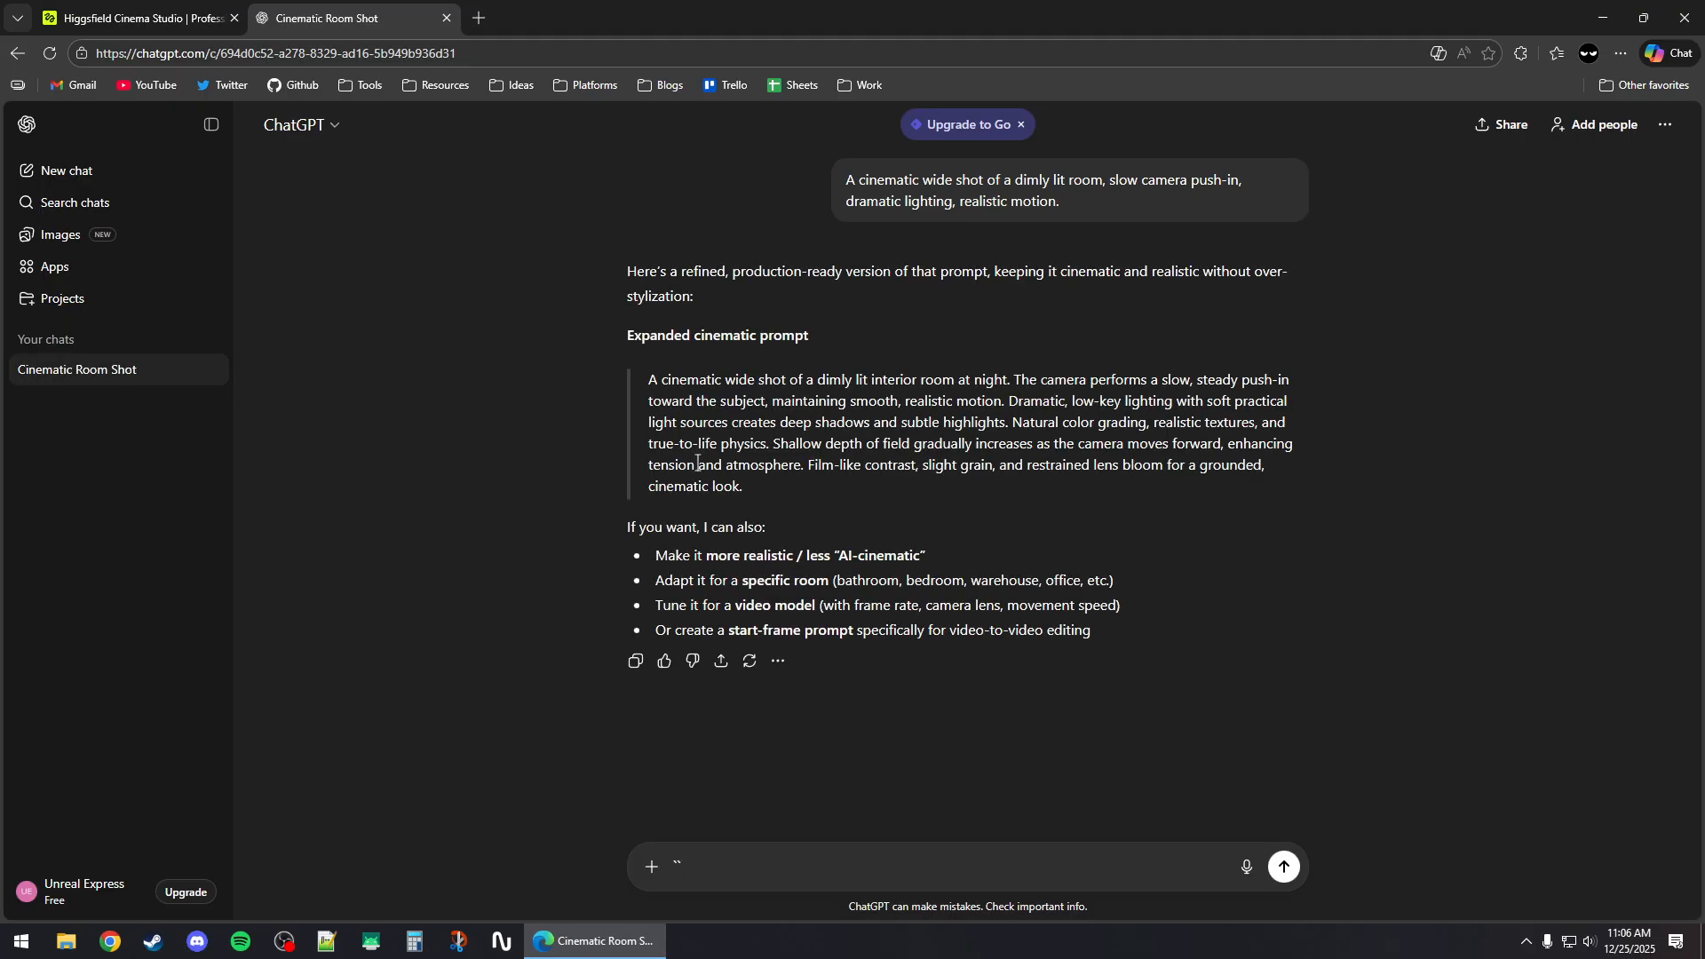
Copy the expanded cinematic prompt into the image prompt of Higgsfield Cinema Studio and generate the image
drag(643, 391, 762, 495)
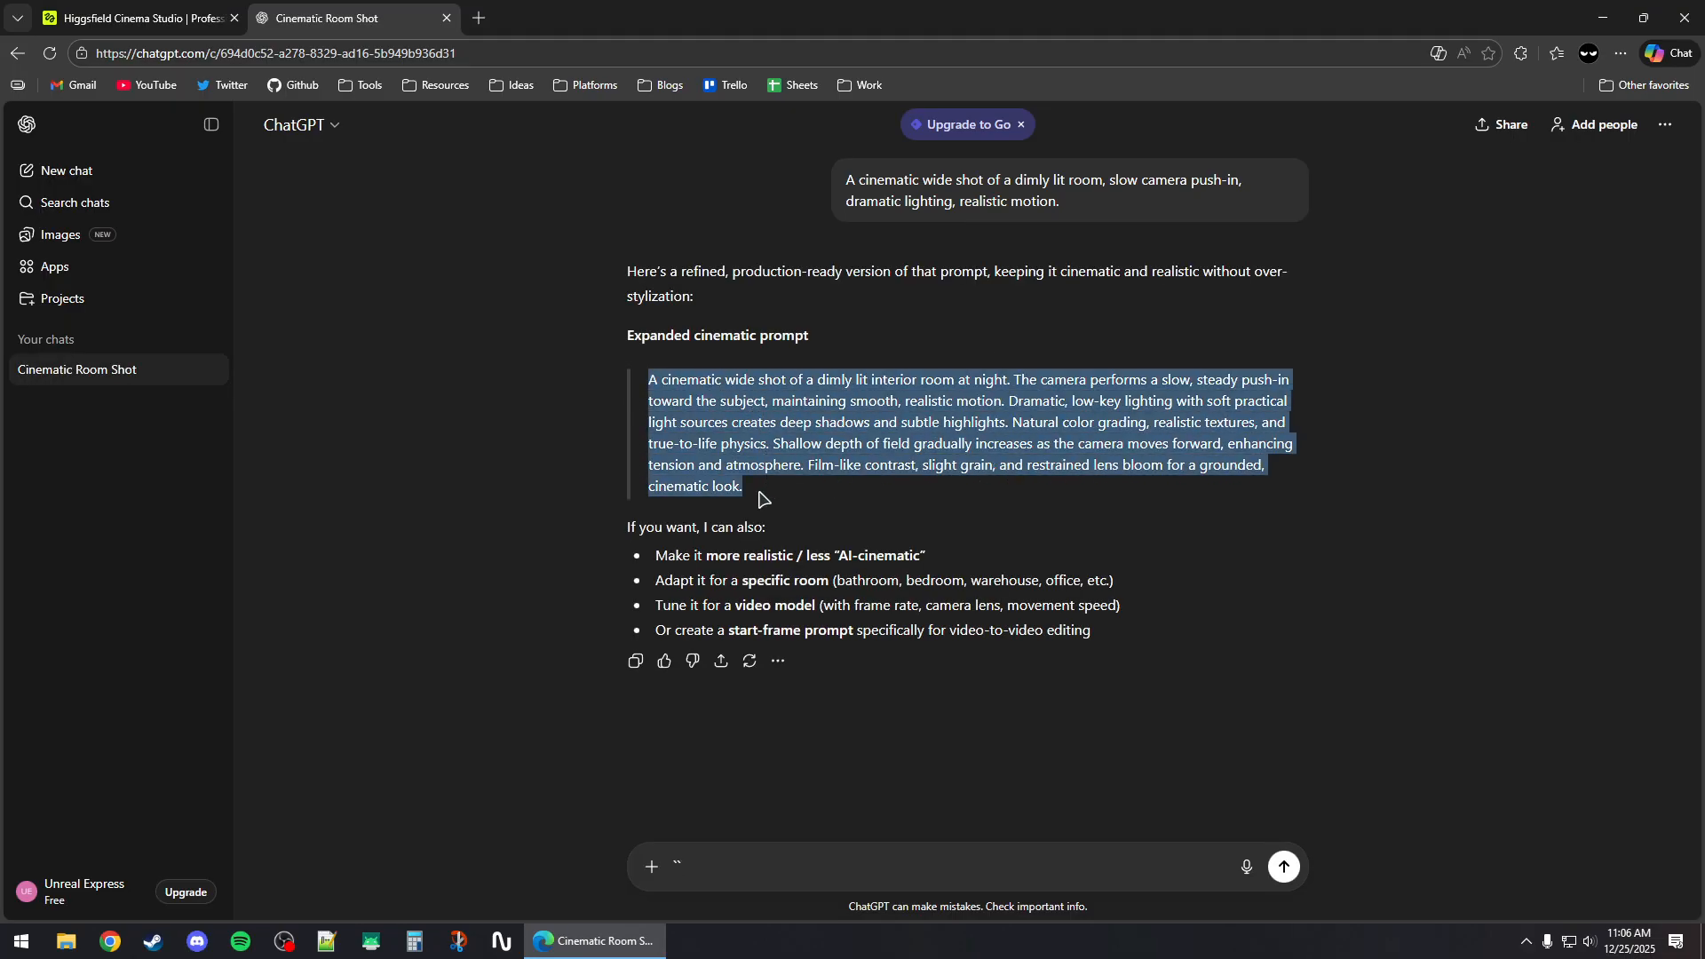
right_click(753, 406)
click(769, 405)
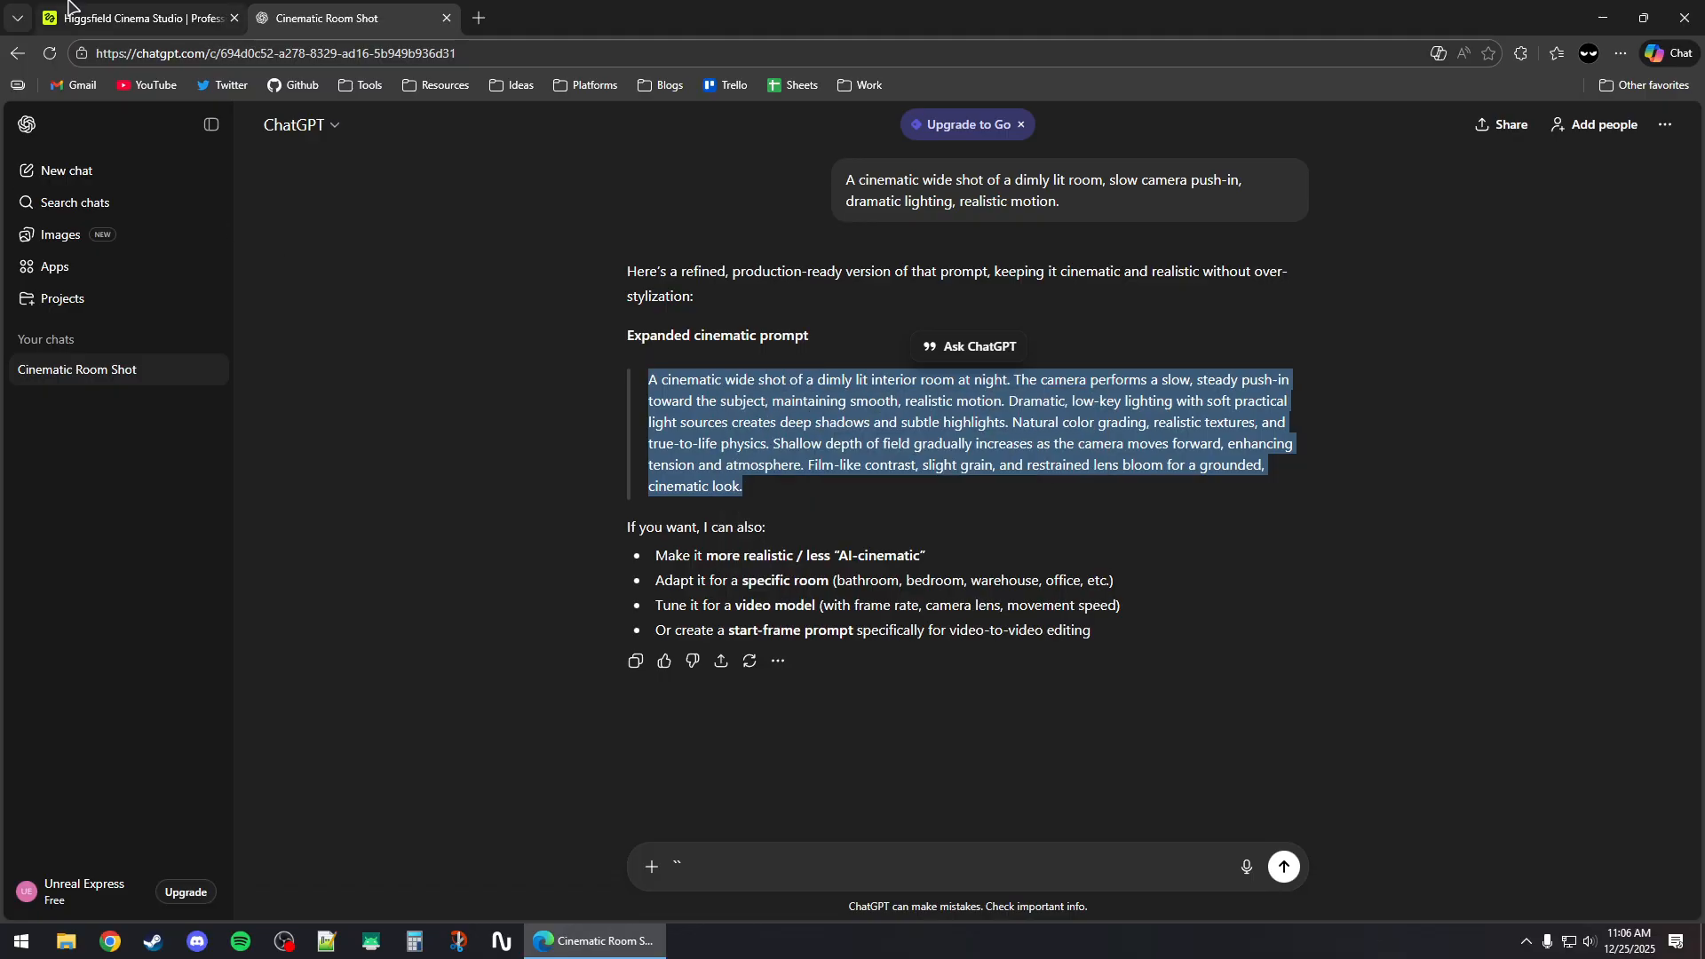
click(133, 18)
click(576, 827)
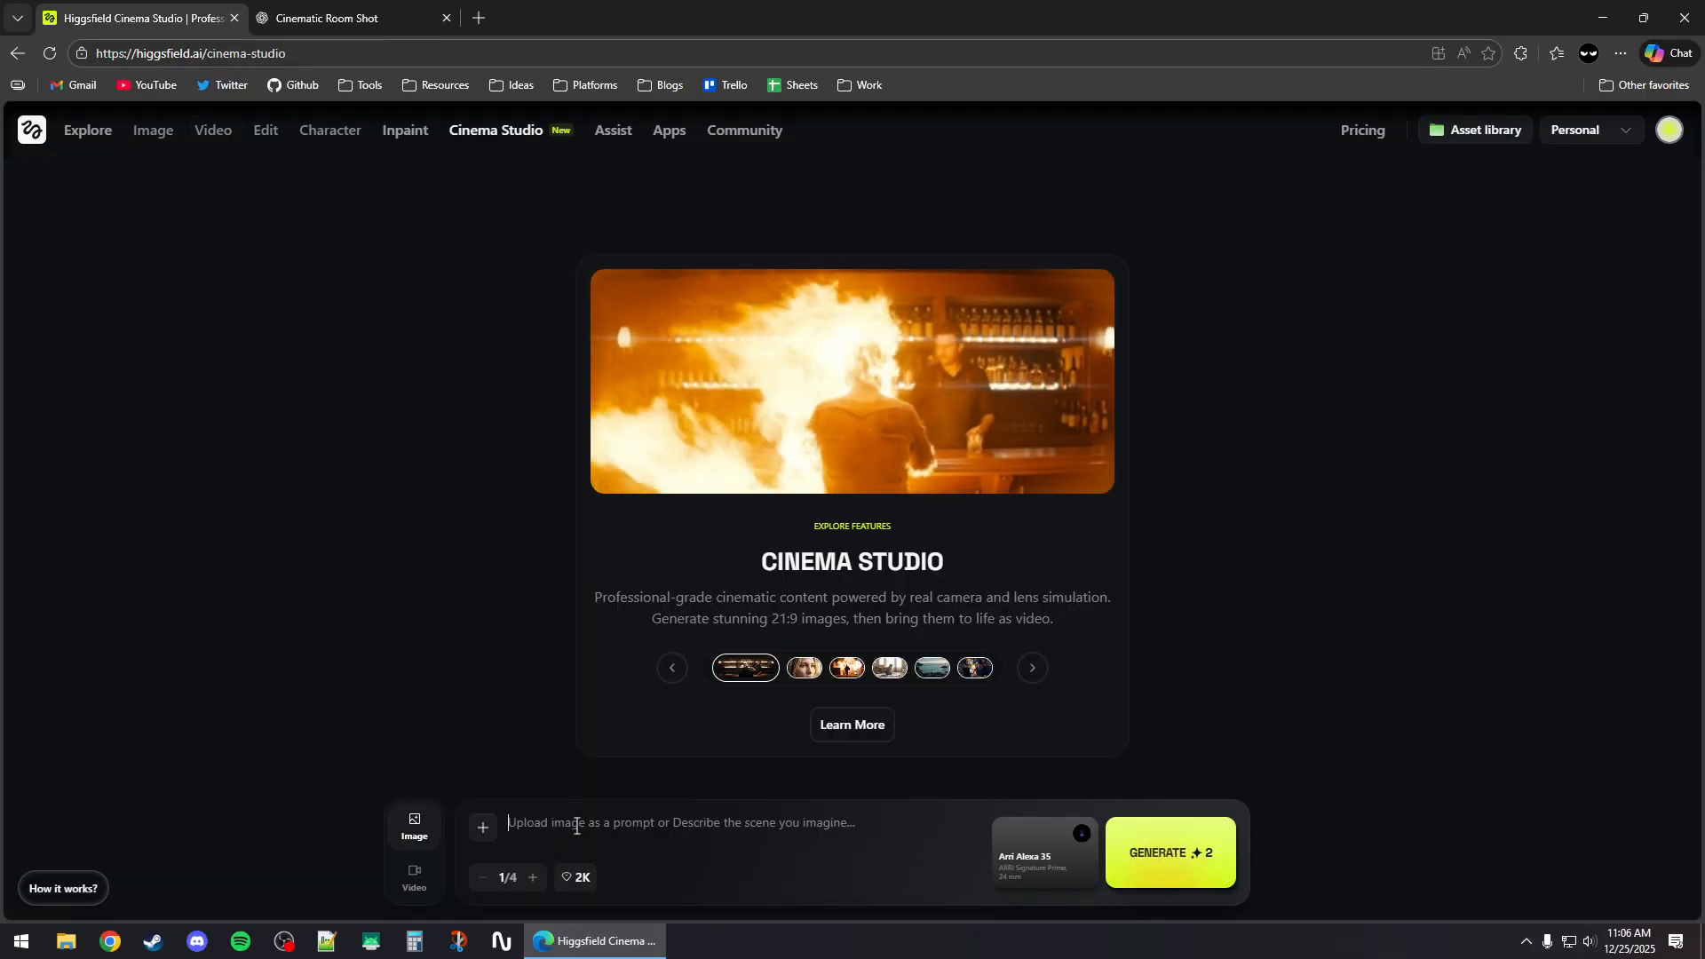
key(ctrl+v)
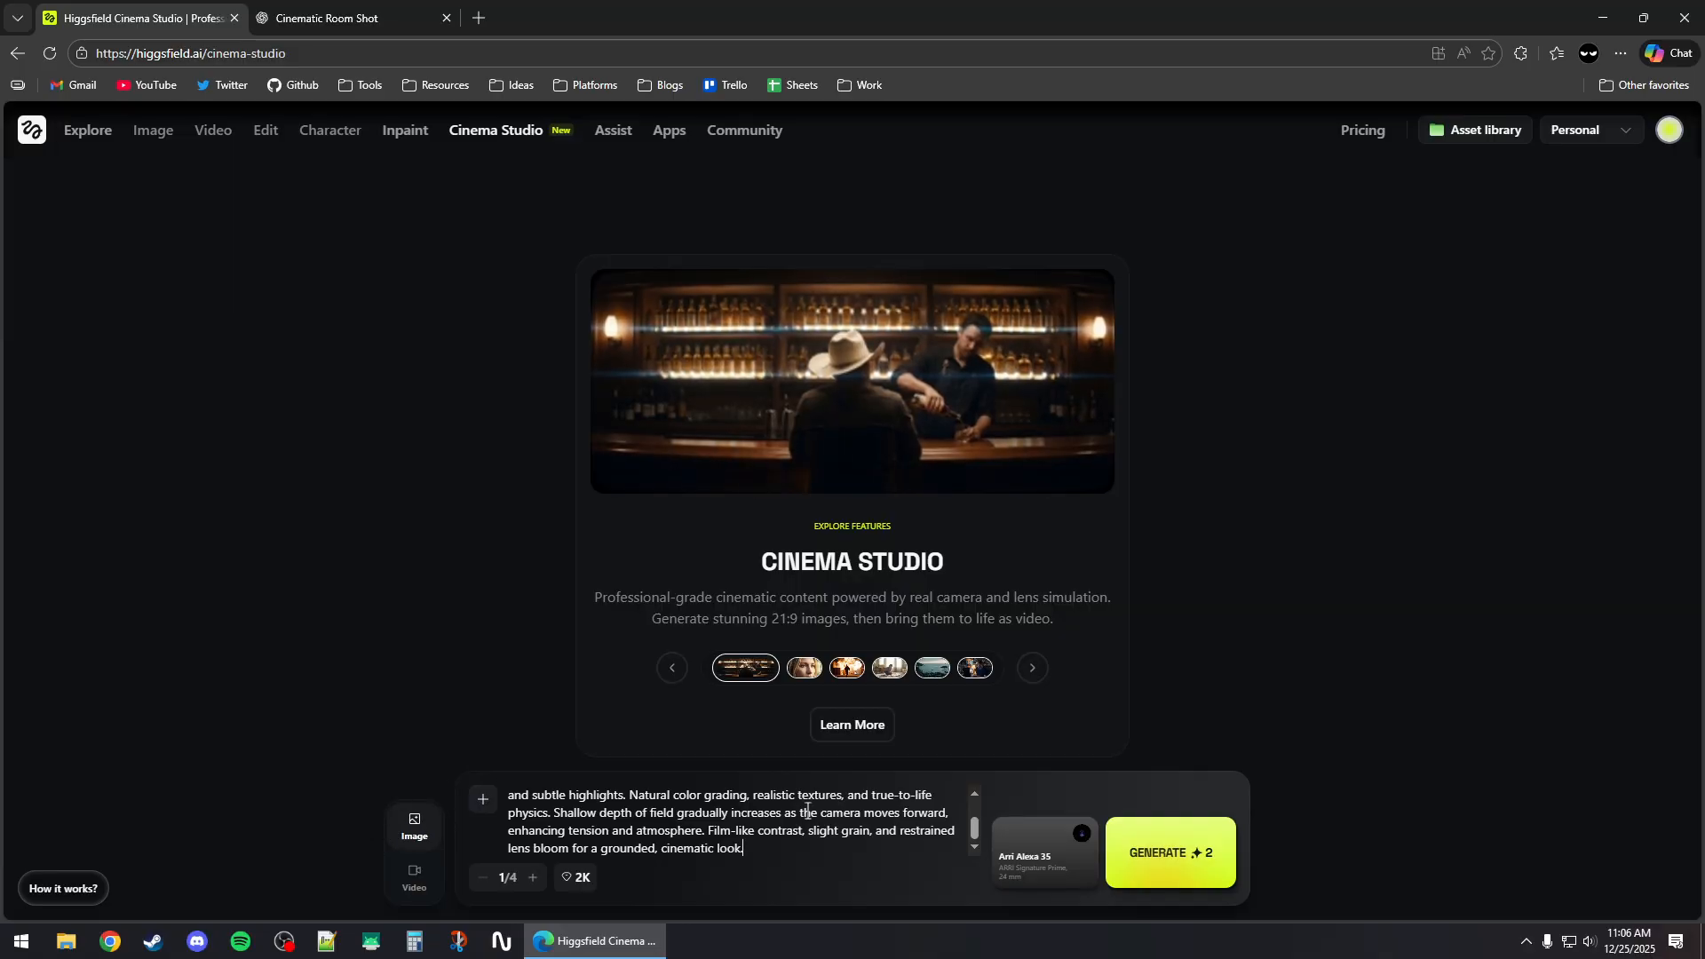
click(1176, 855)
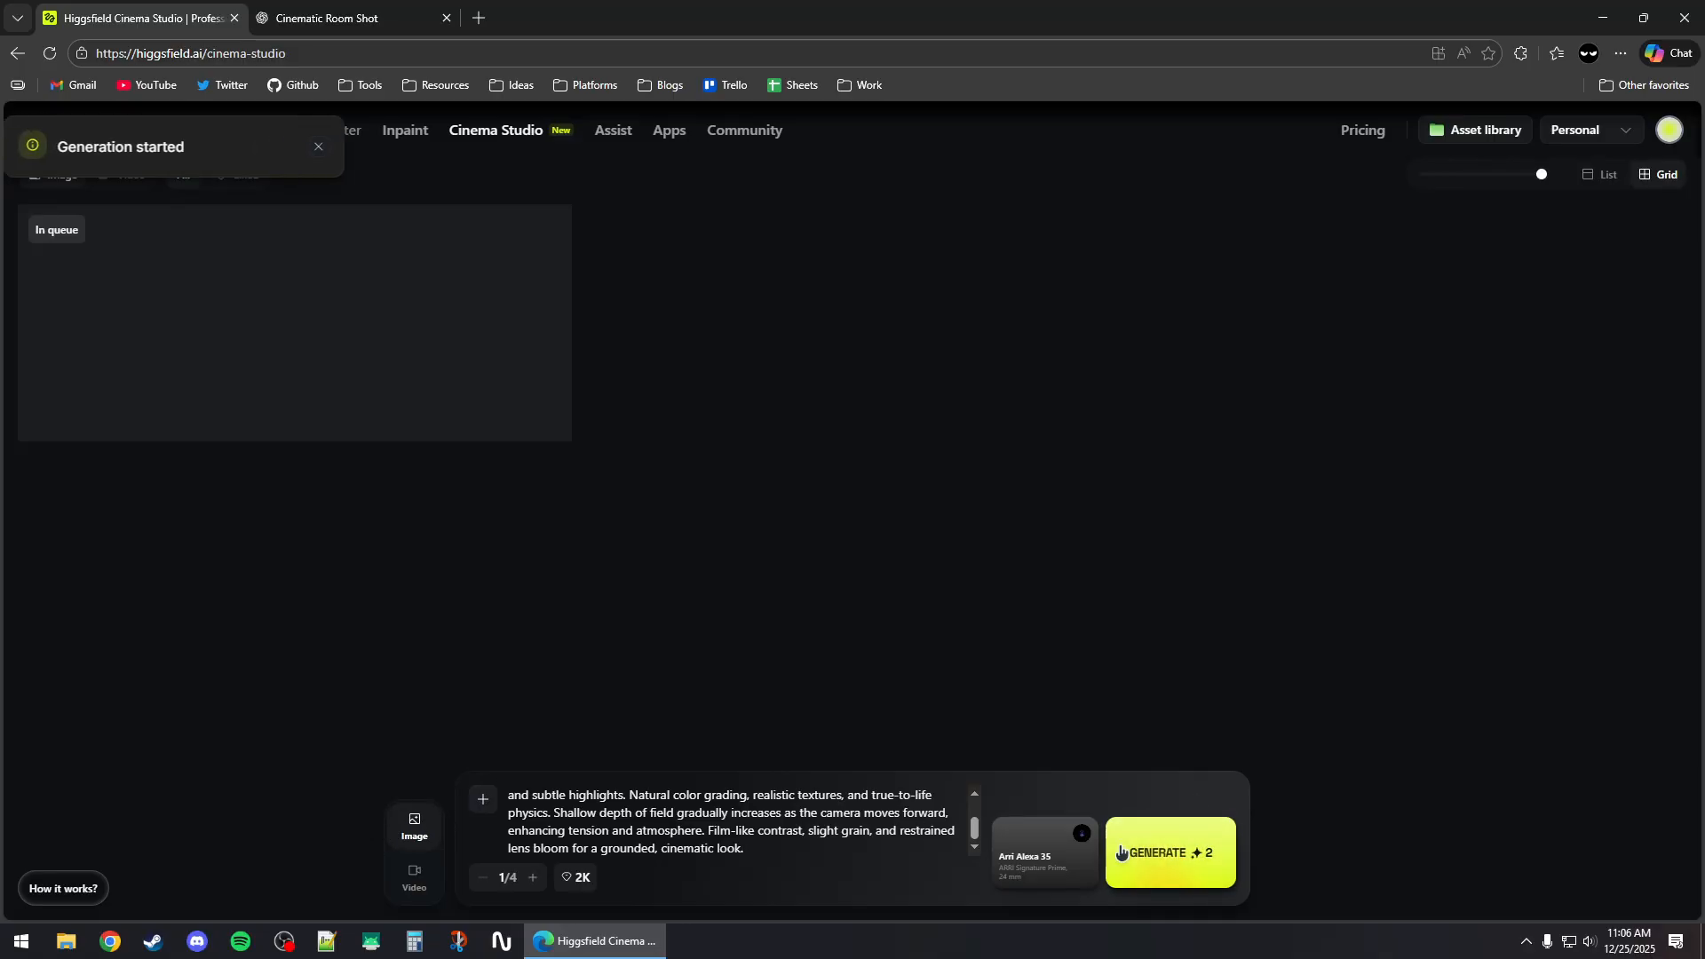
click(322, 147)
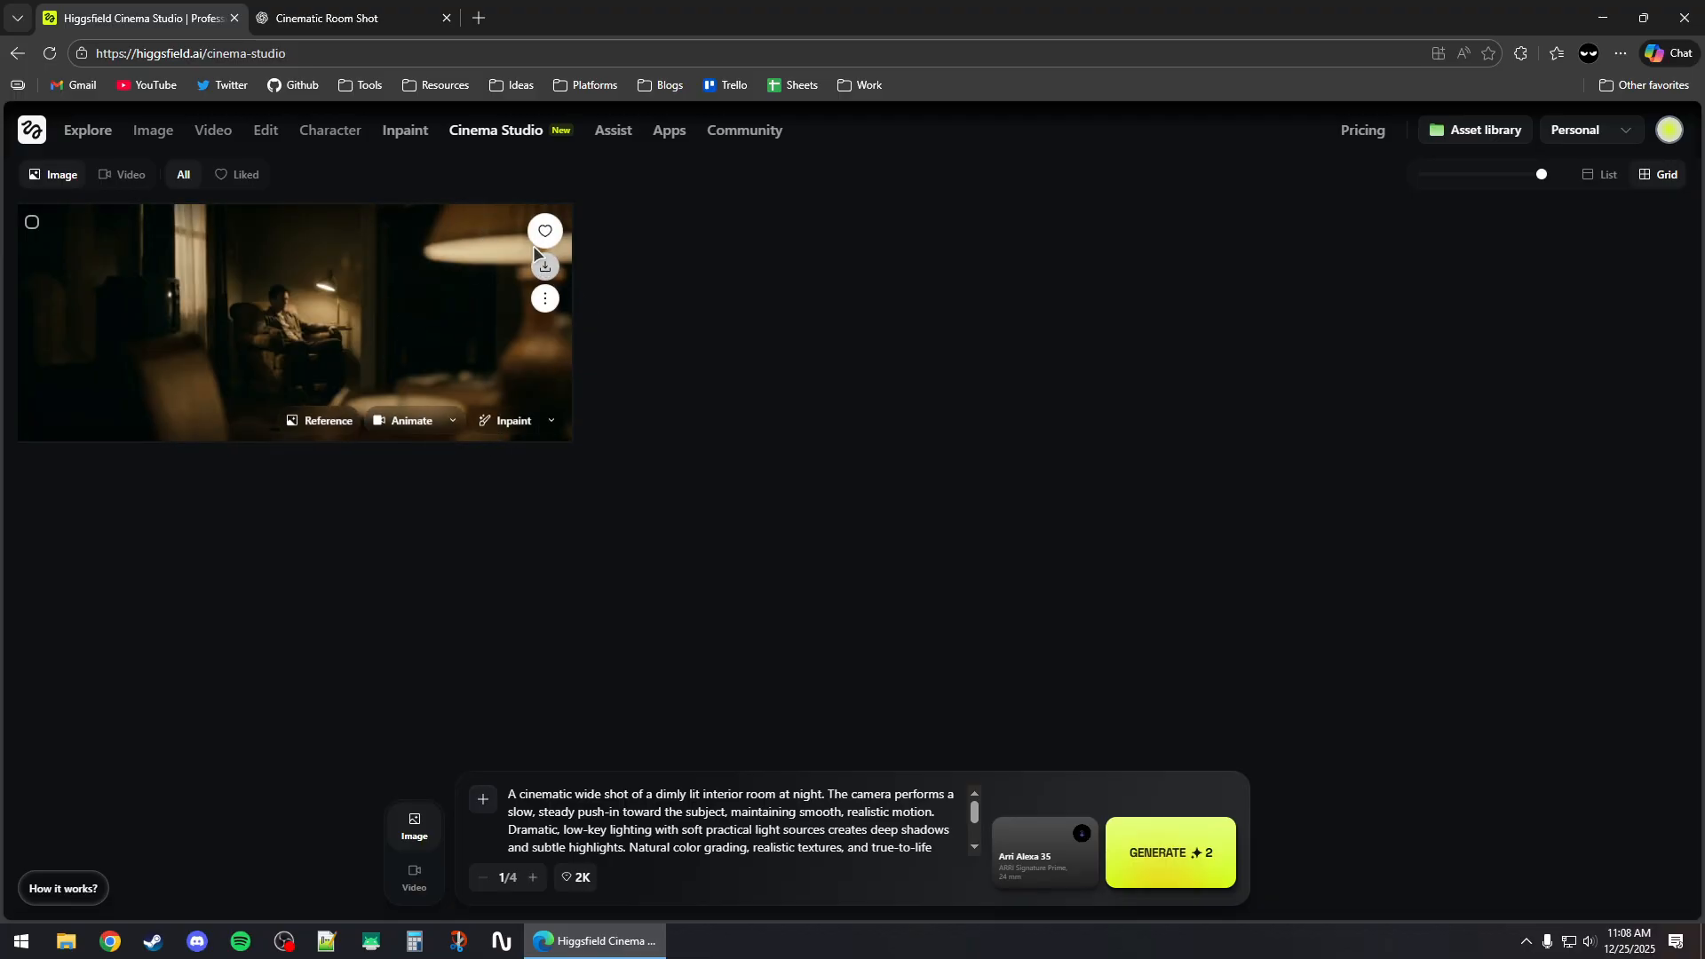
Like the generated room image and attach it as the reference image with an empty prompt
click(547, 233)
click(321, 428)
triple_click(599, 835)
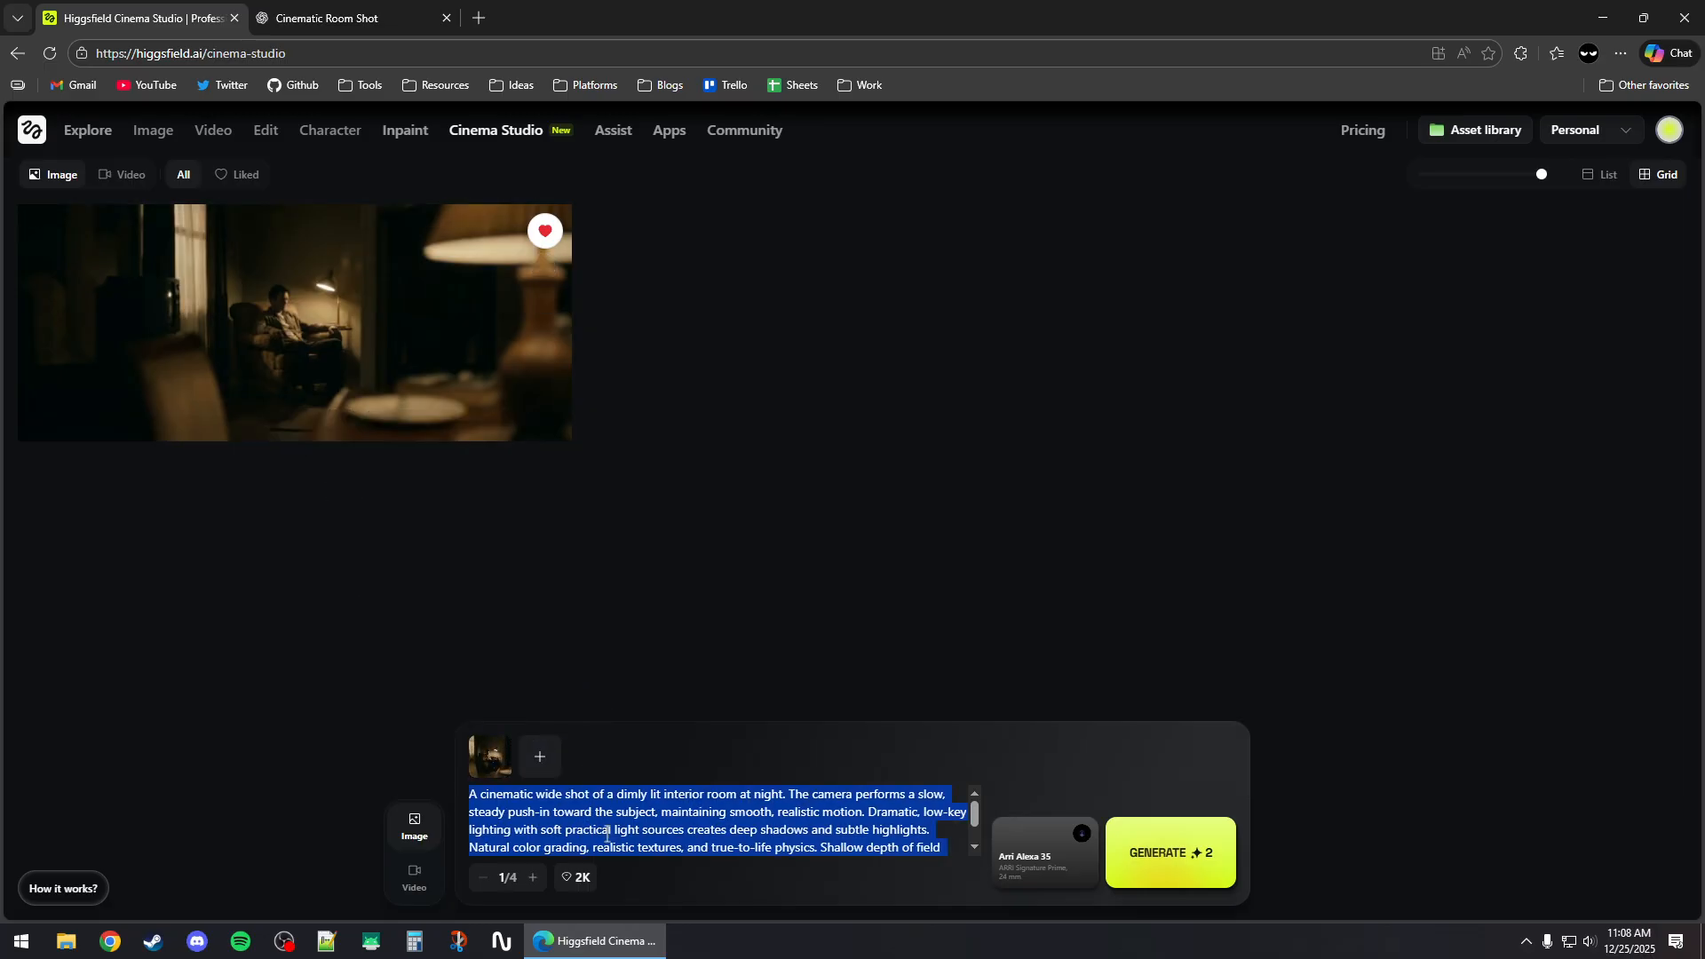
key(BackSpace)
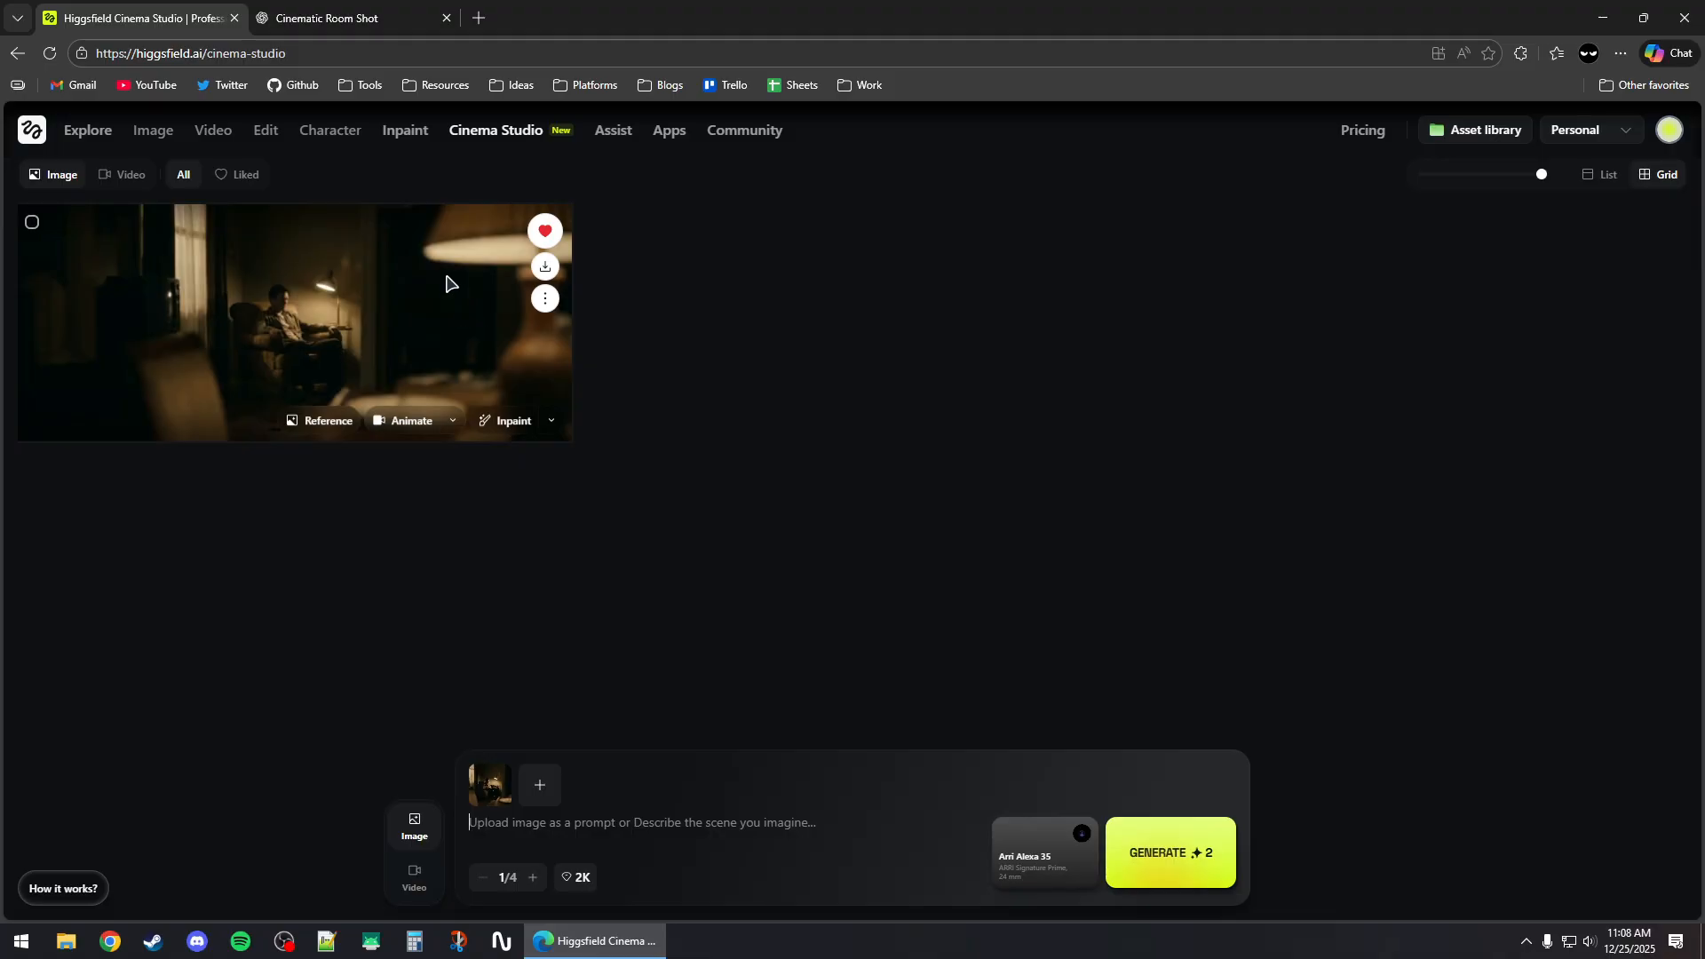
In the ChatGPT chat, send "use previous prompt as reference but make the character kind of float"
click(376, 5)
click(466, 564)
text(use previous prompt as reference but make the character kind of float ')
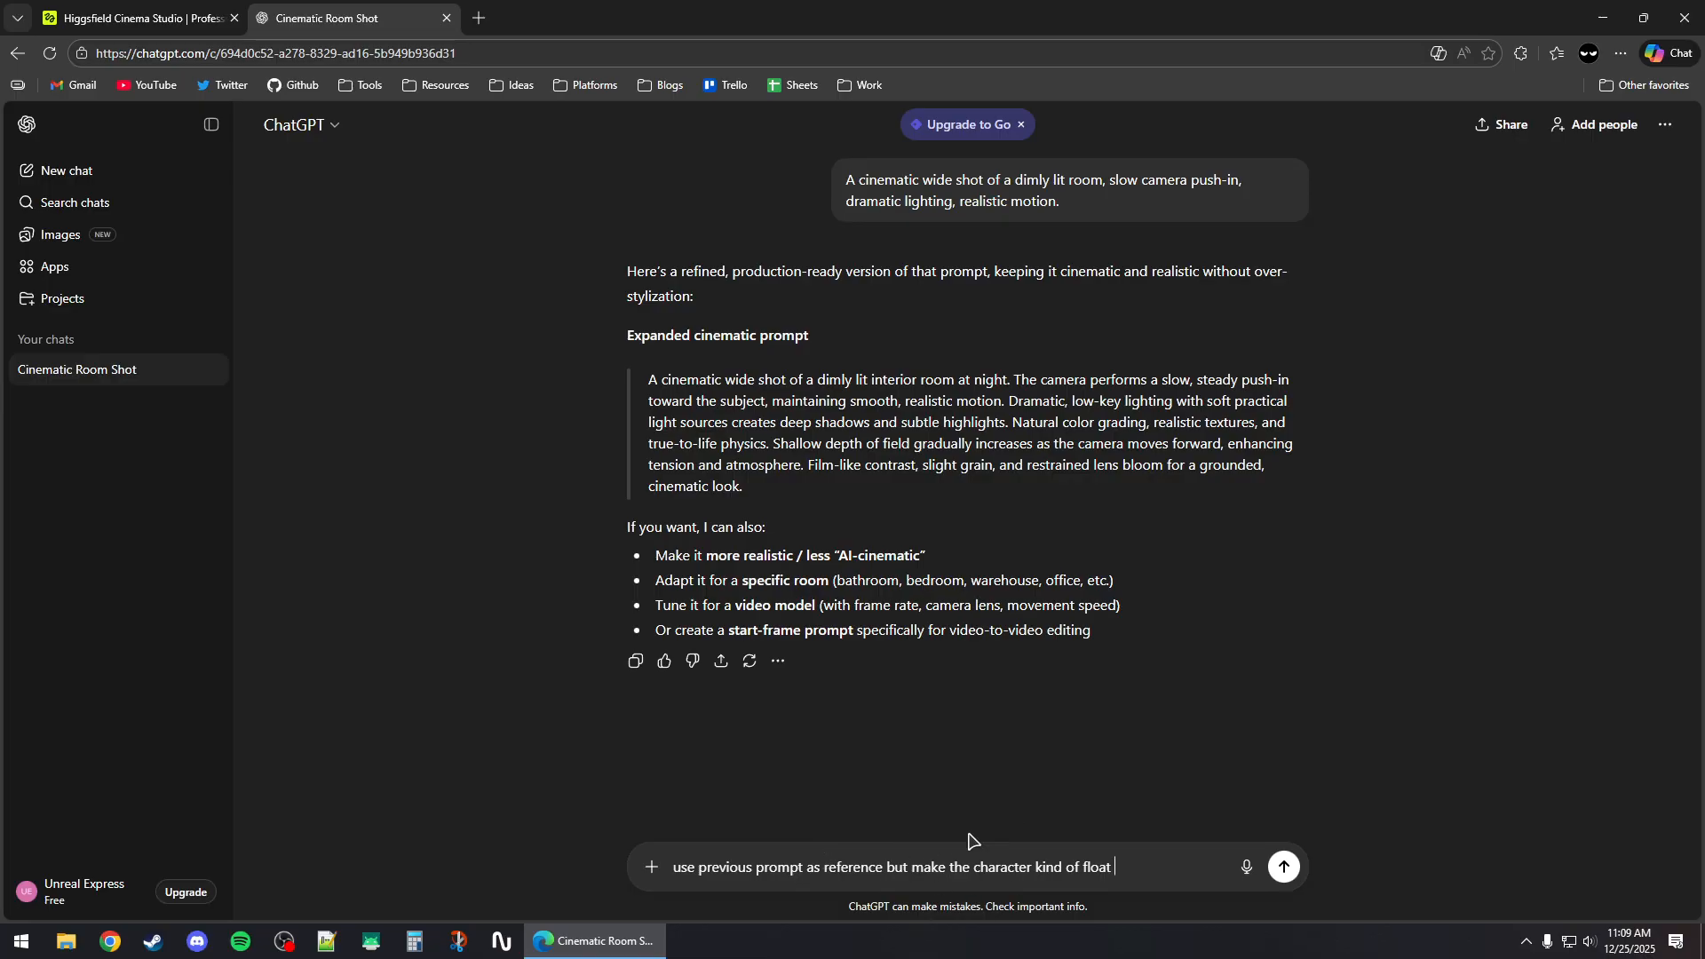
click(1287, 869)
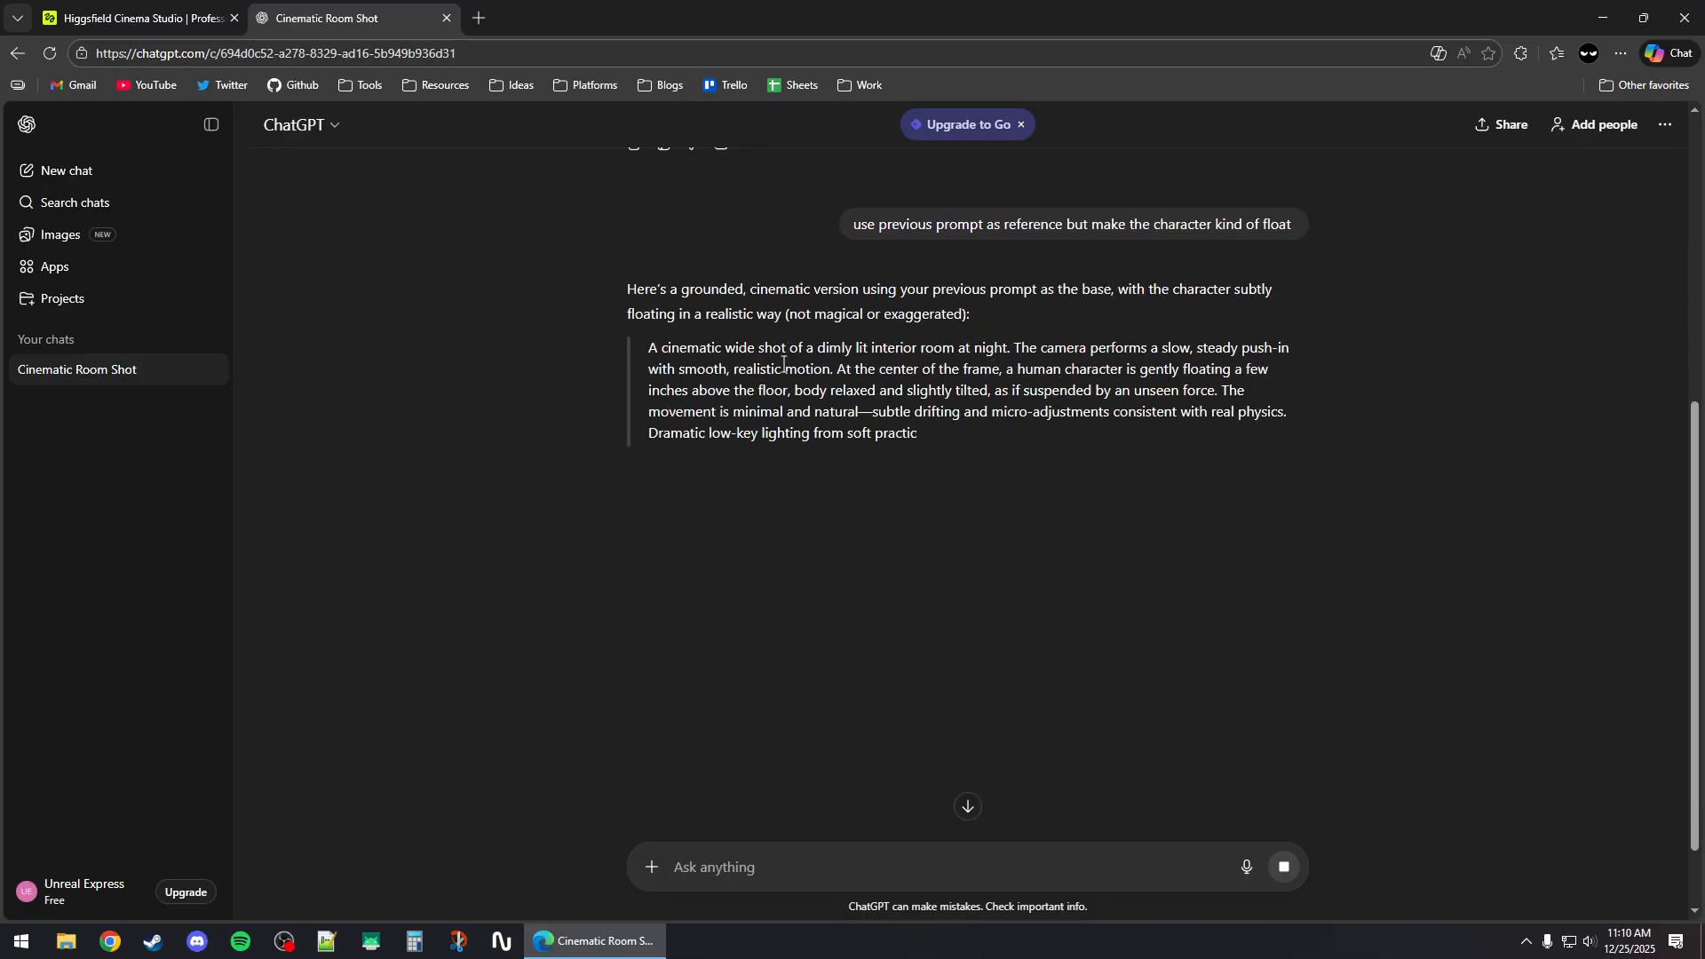
Copy the floating-character prompt into Higgsfield Cinema Studio and generate a new image from the attached reference
drag(651, 352, 1212, 497)
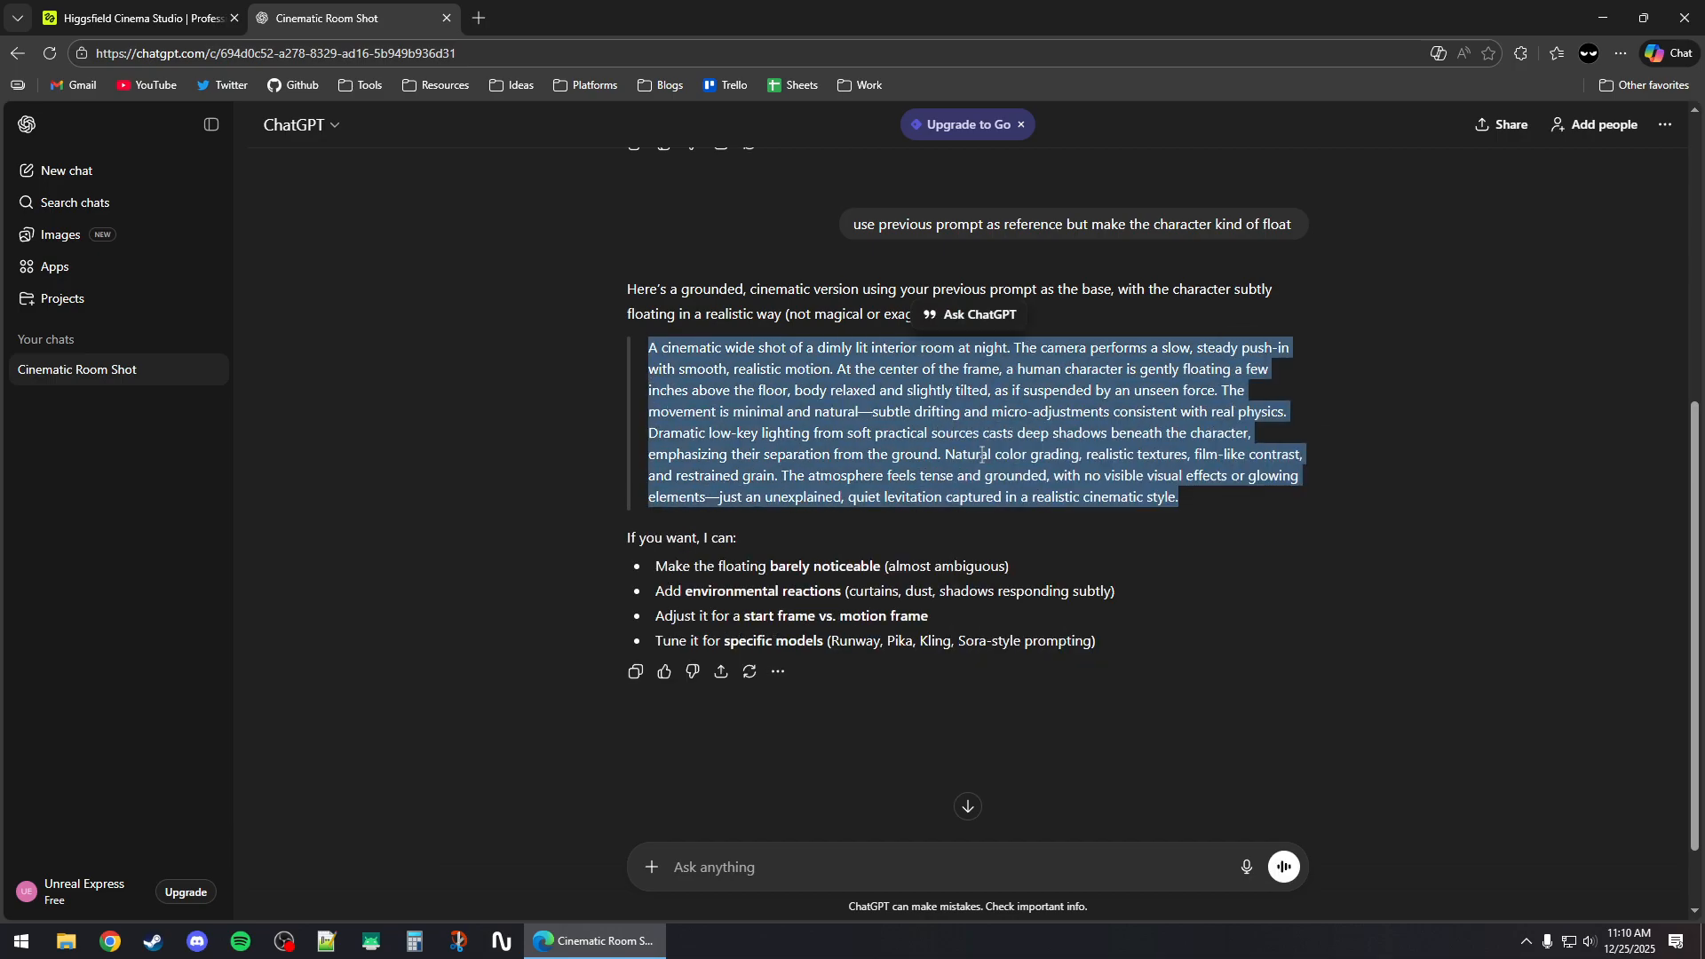
right_click(903, 410)
click(927, 426)
click(200, 19)
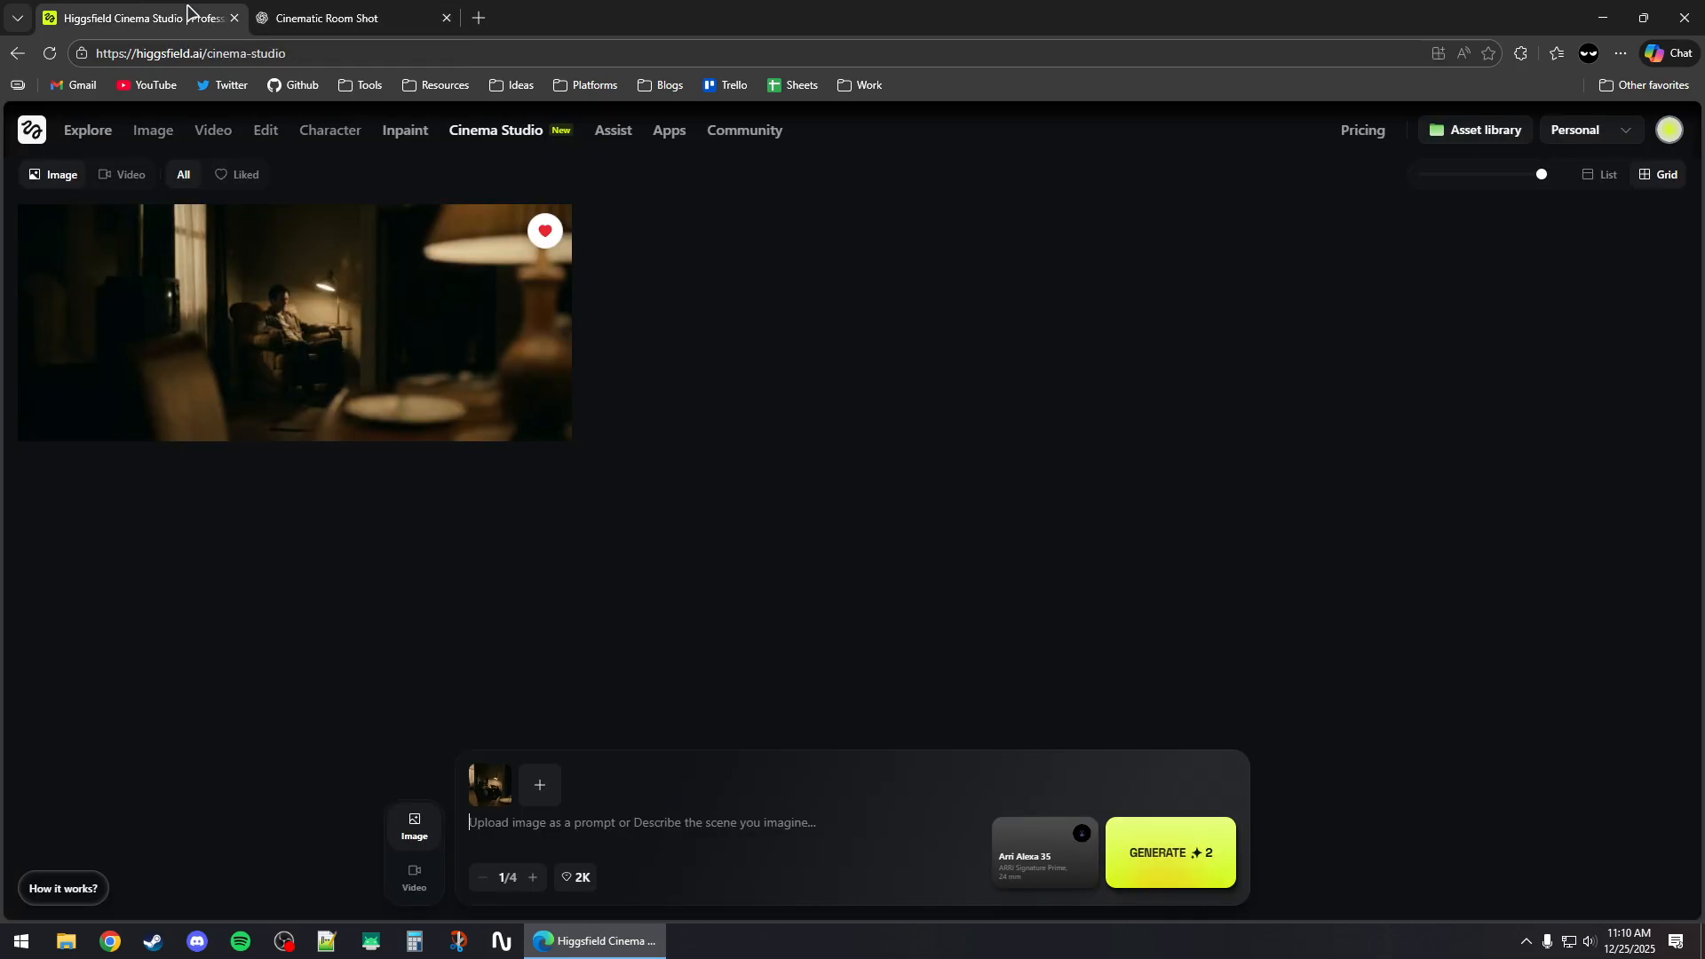
mouse_move(296, 362)
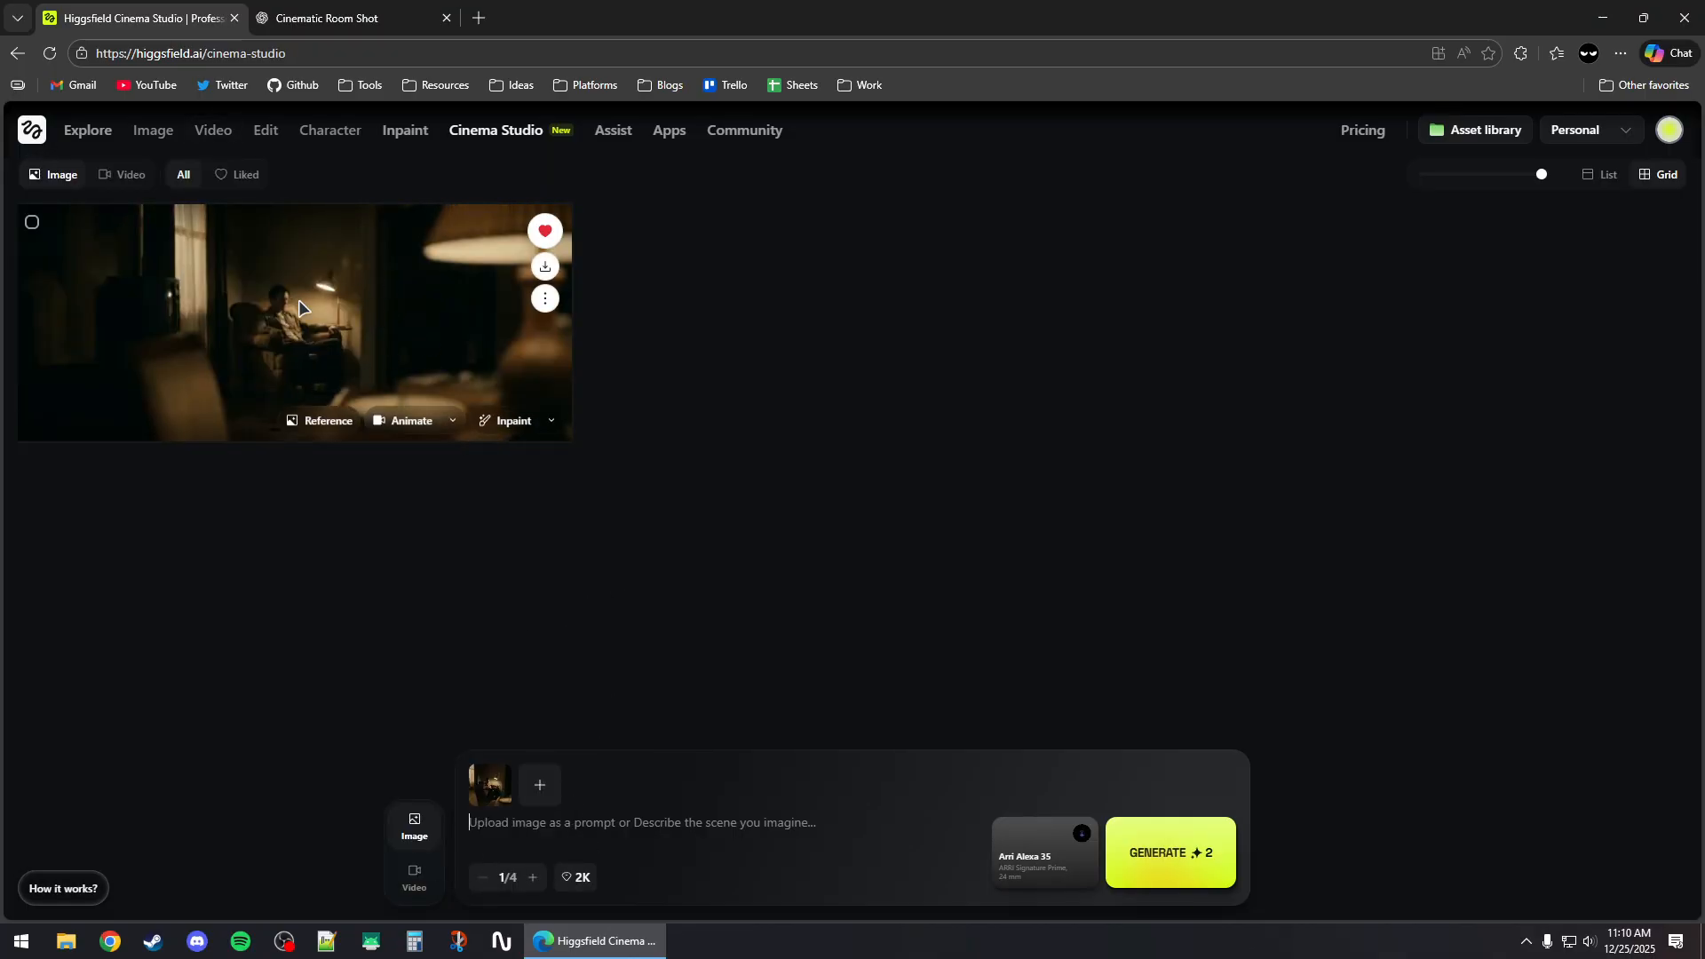
key(ctrl+v)
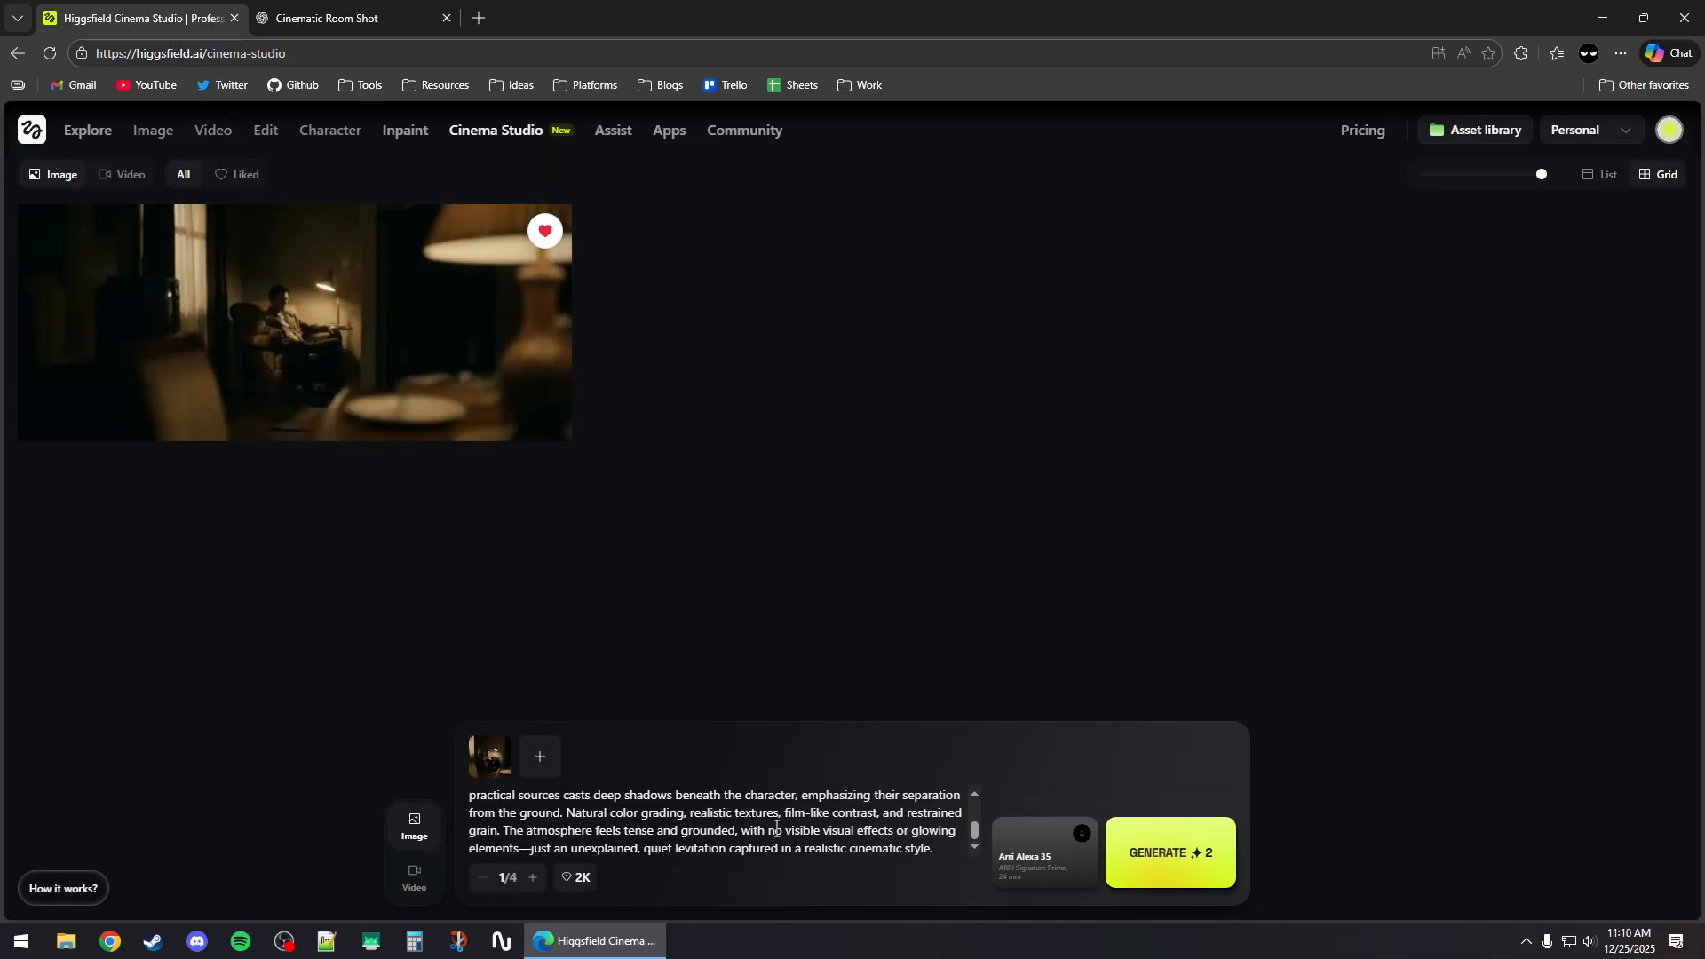
click(1204, 870)
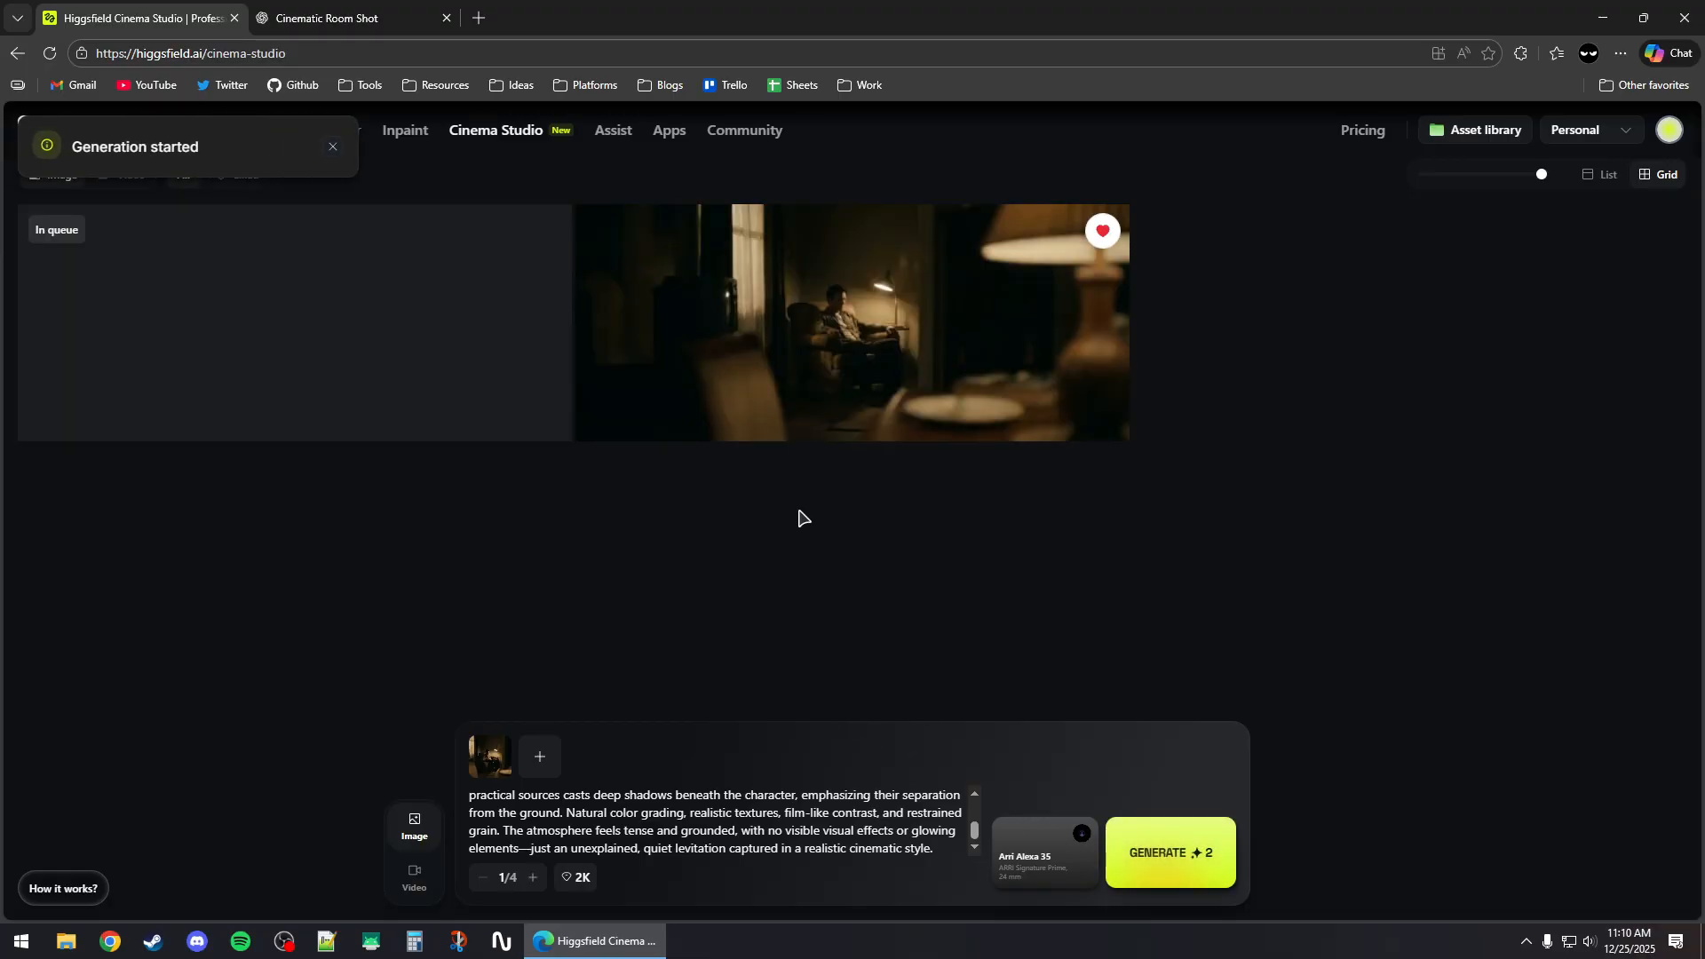
click(333, 147)
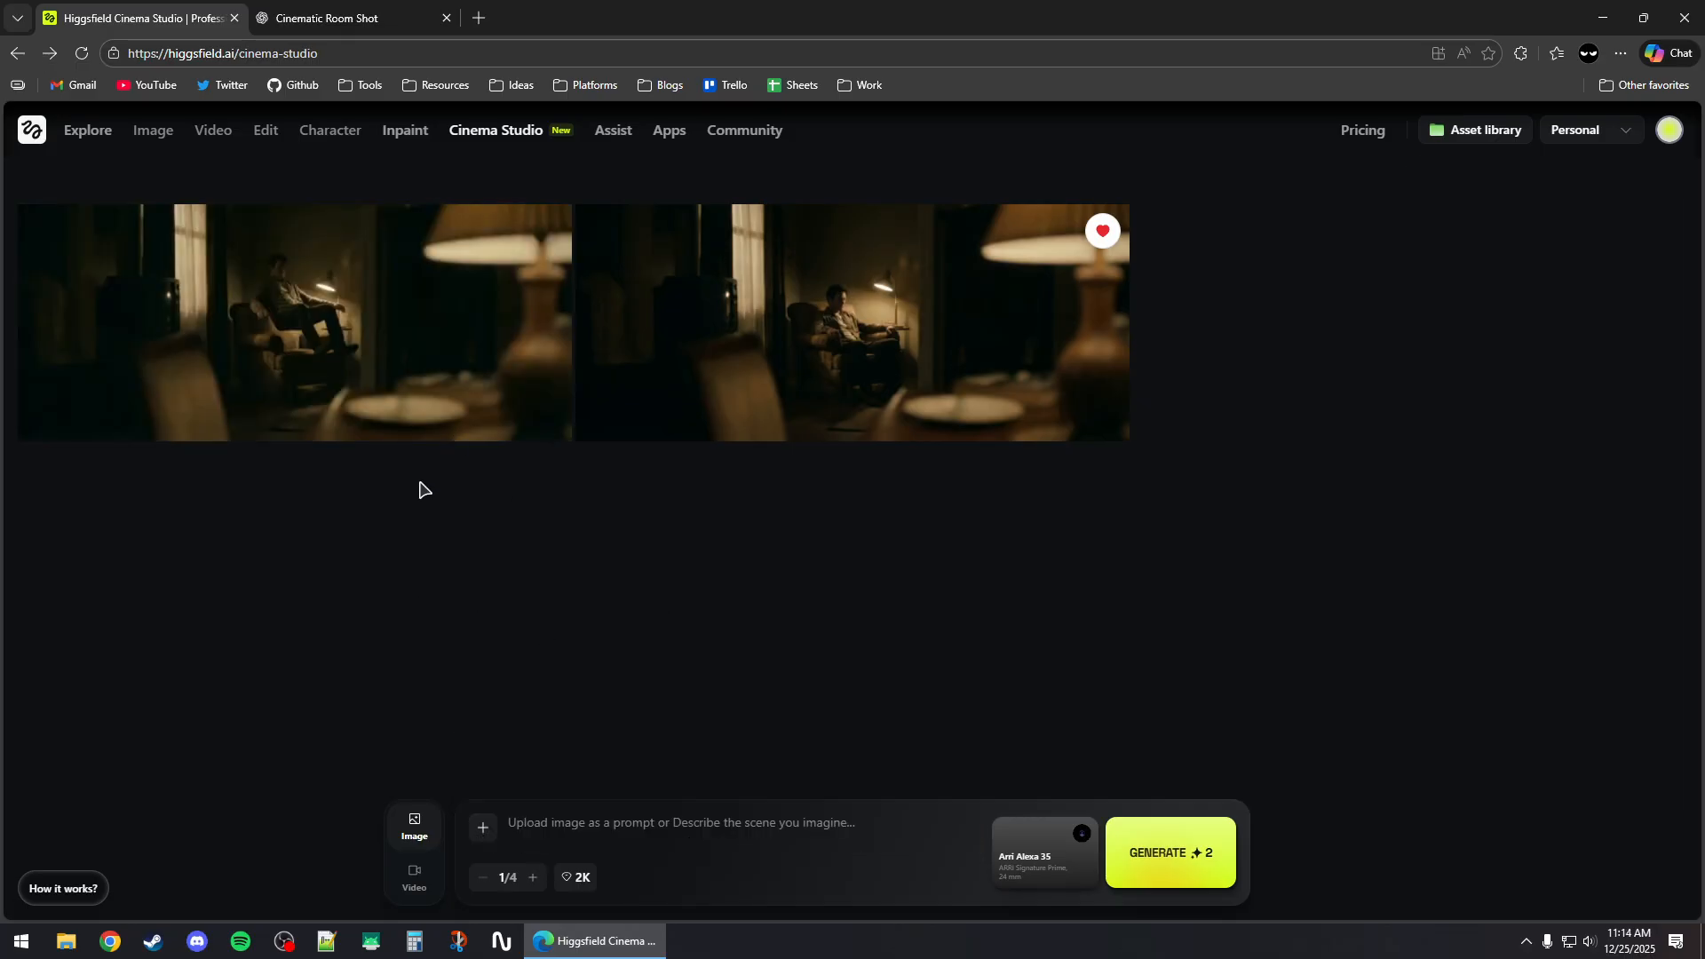
Like the floating-character image and switch Cinema Studio from image to video generation
mouse_move(391, 309)
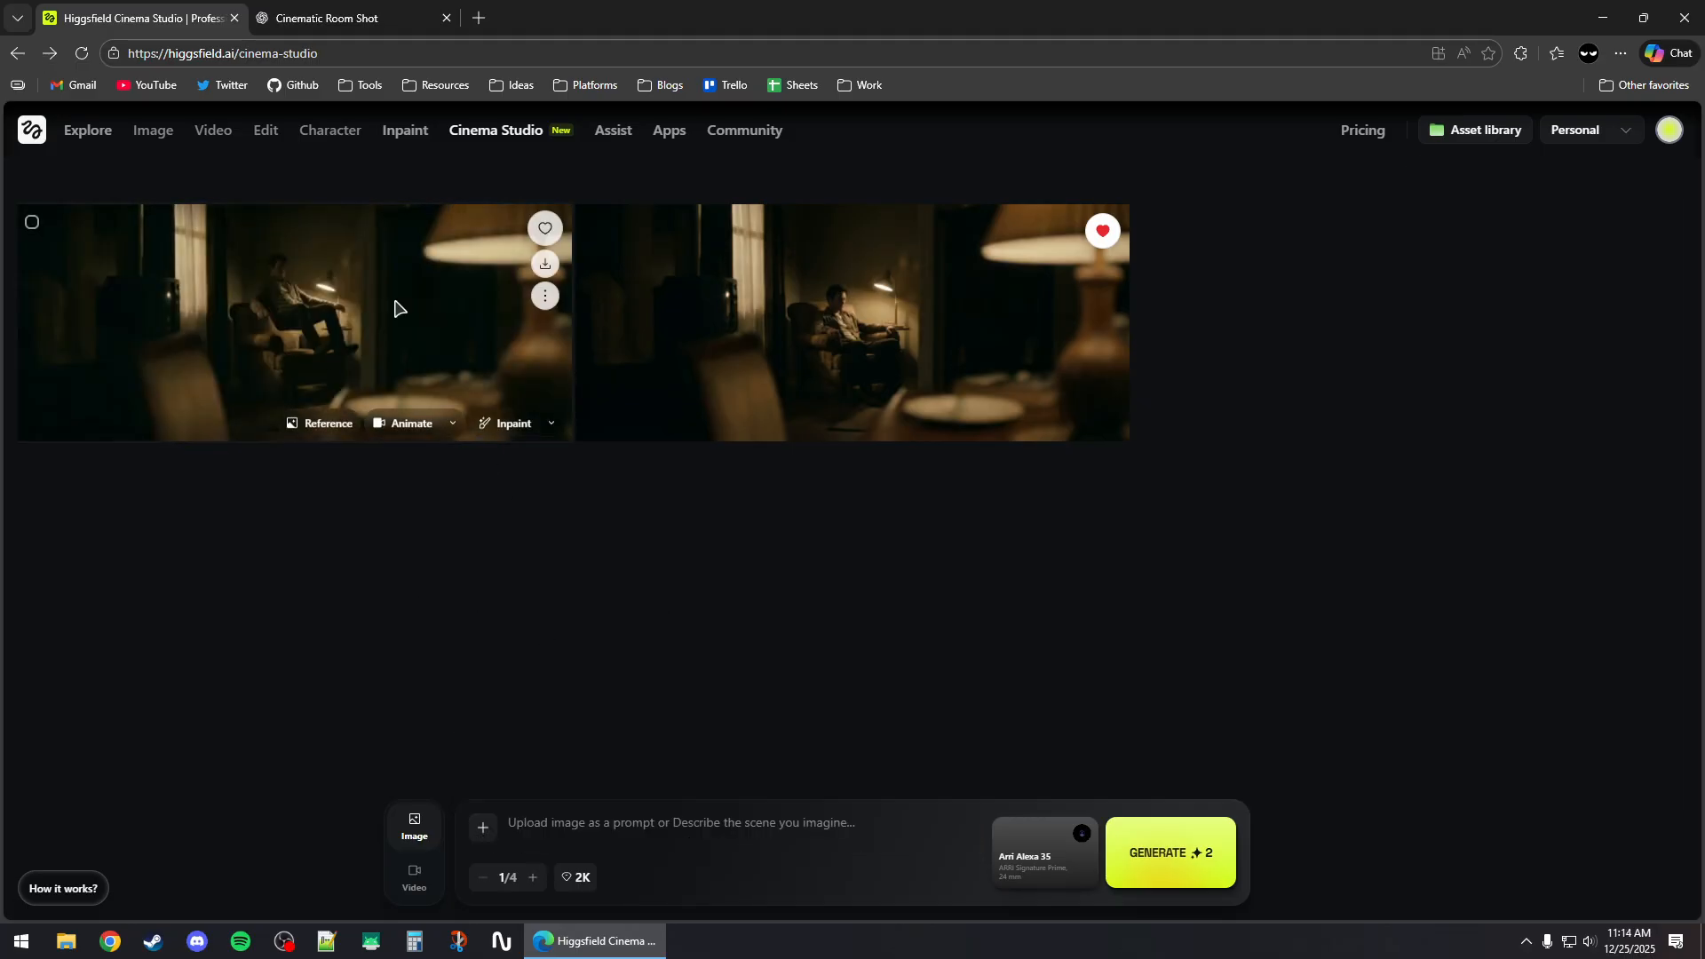
click(547, 231)
click(417, 879)
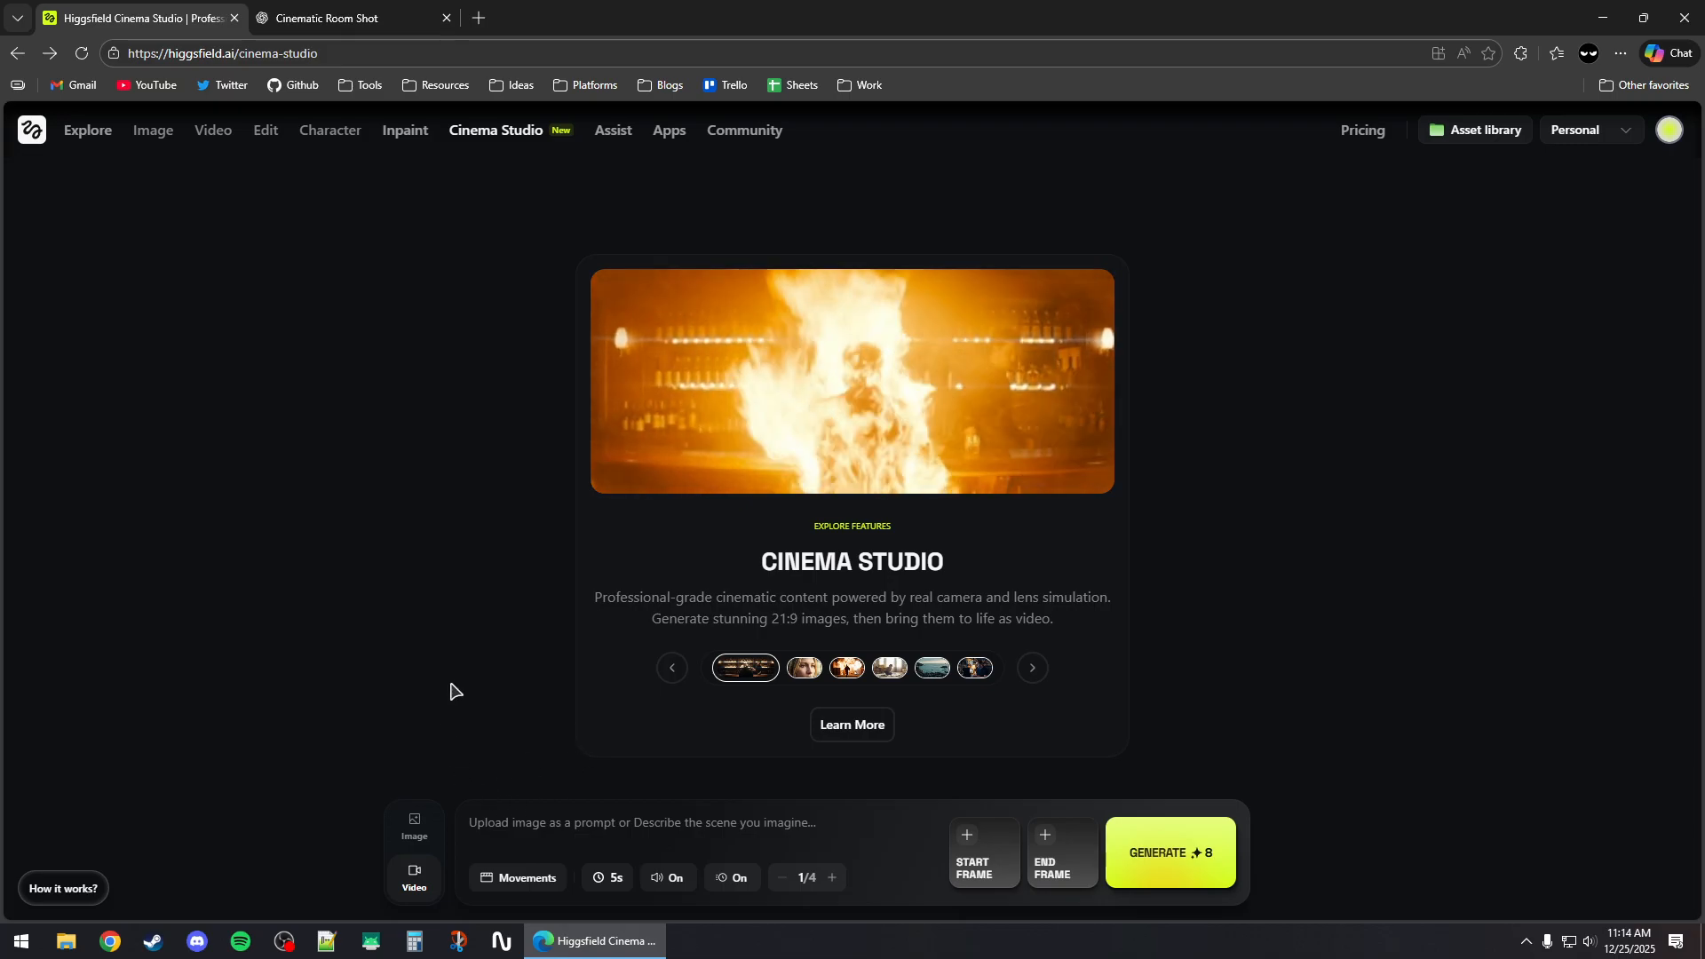
click(418, 827)
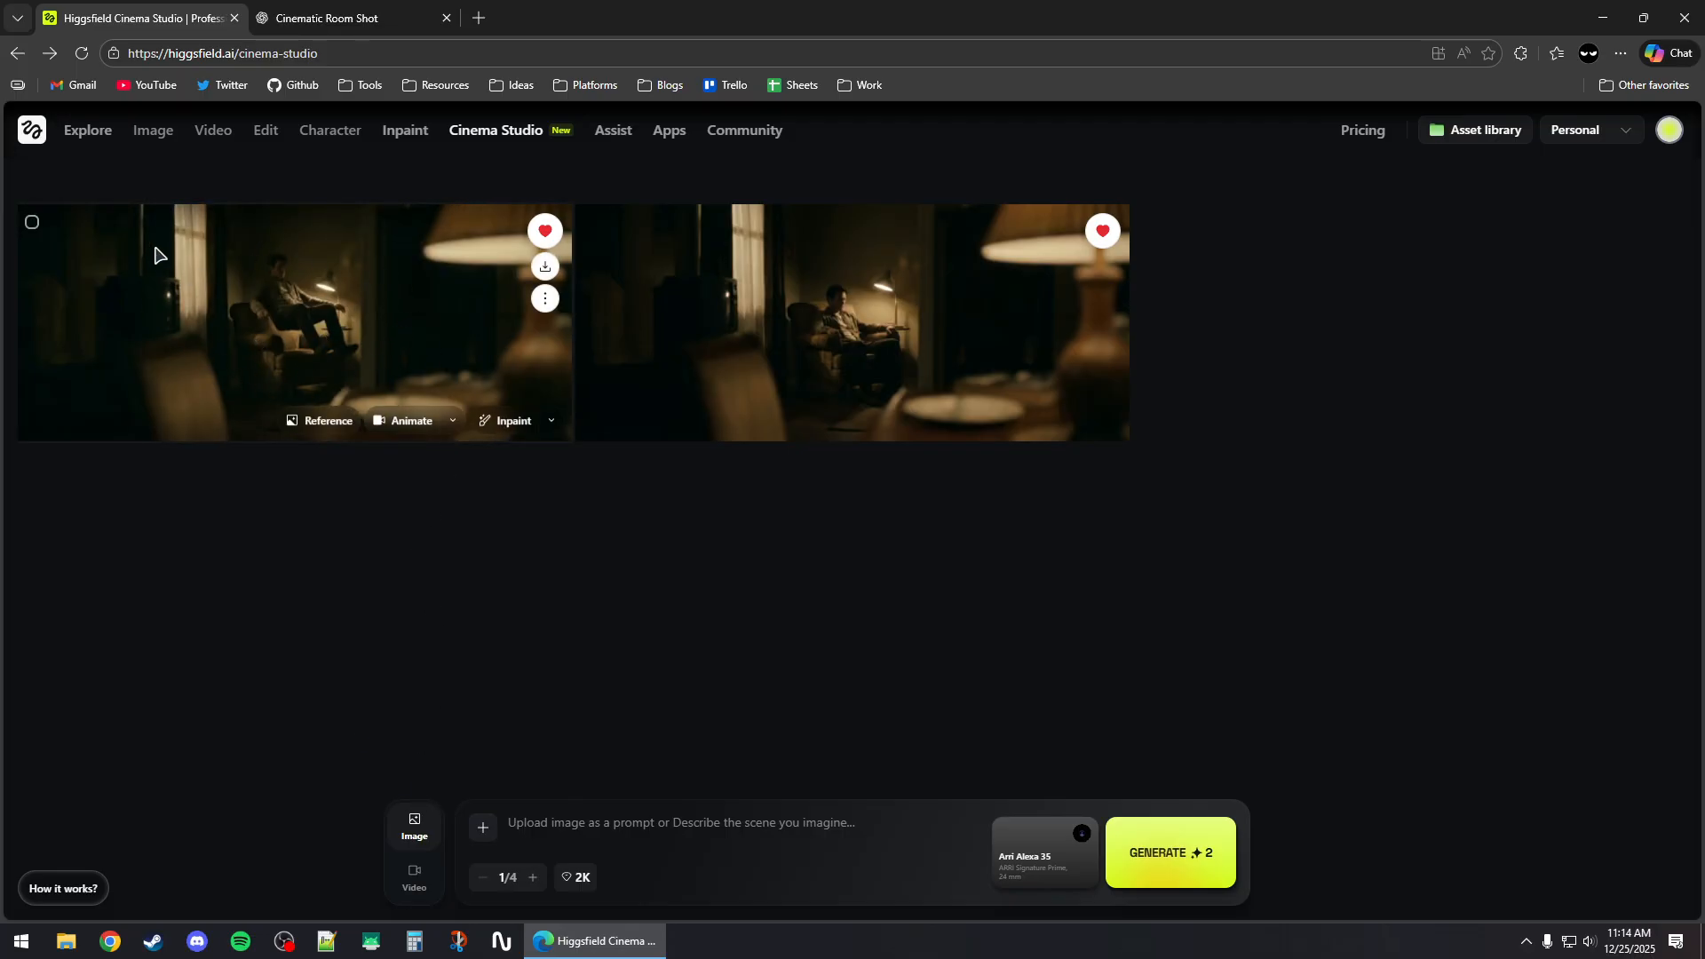
click(404, 886)
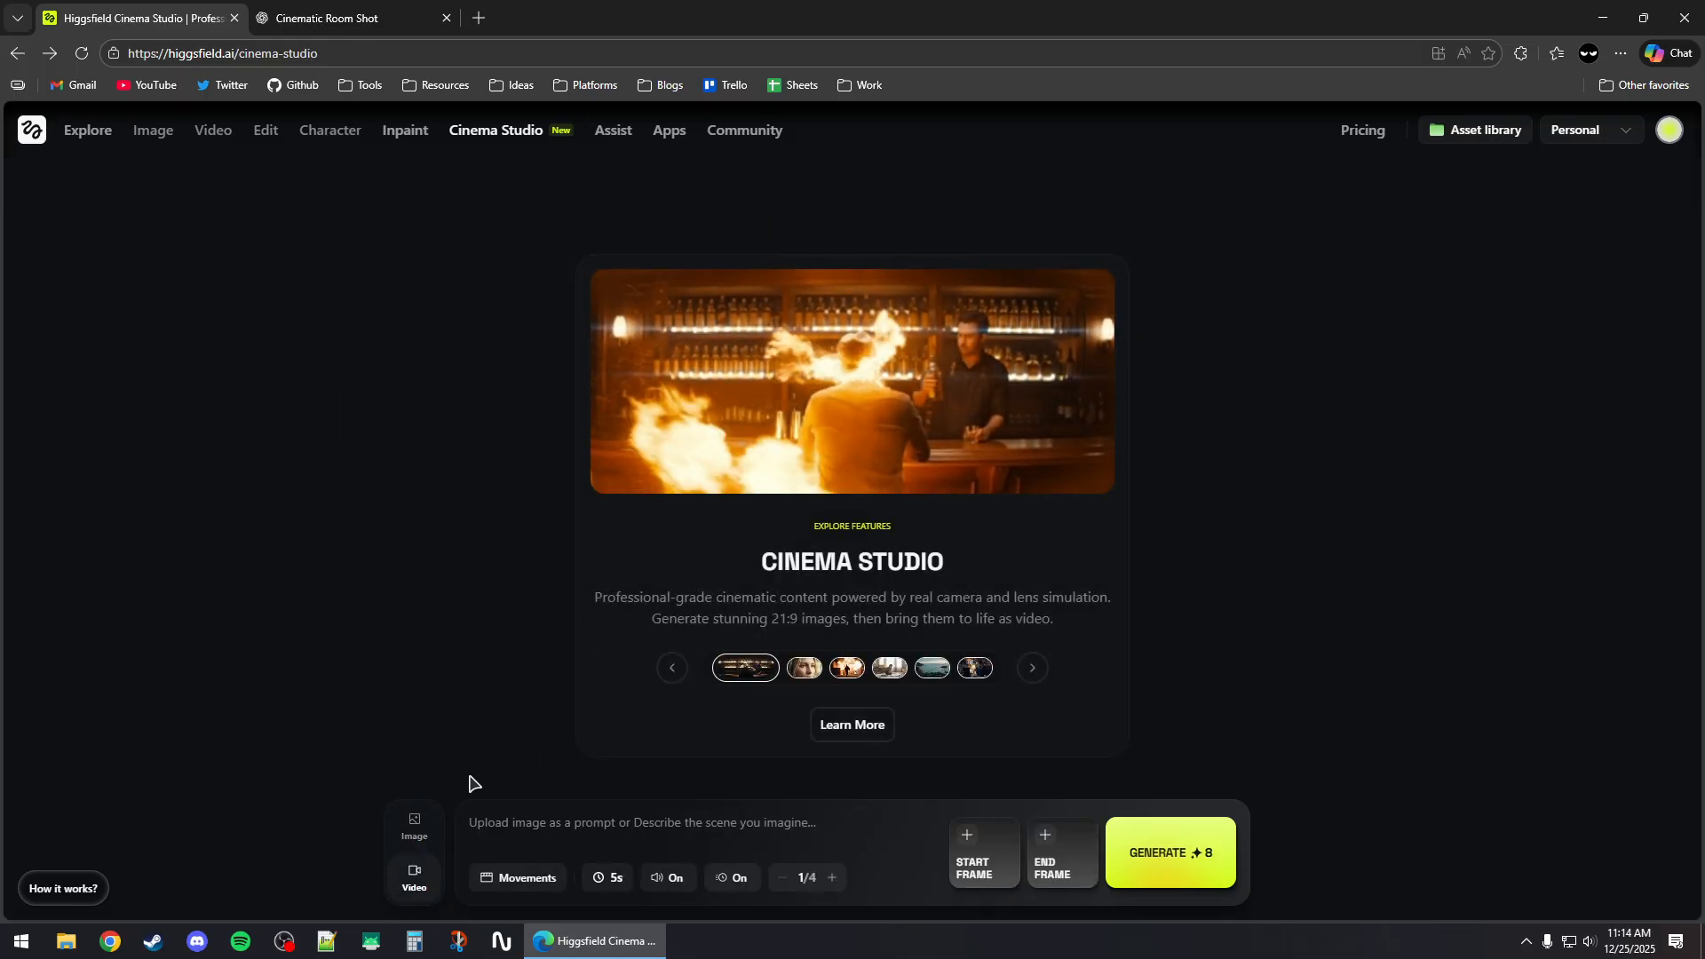
Set the video's start frame to the liked image of the man seated in the armchair
click(980, 855)
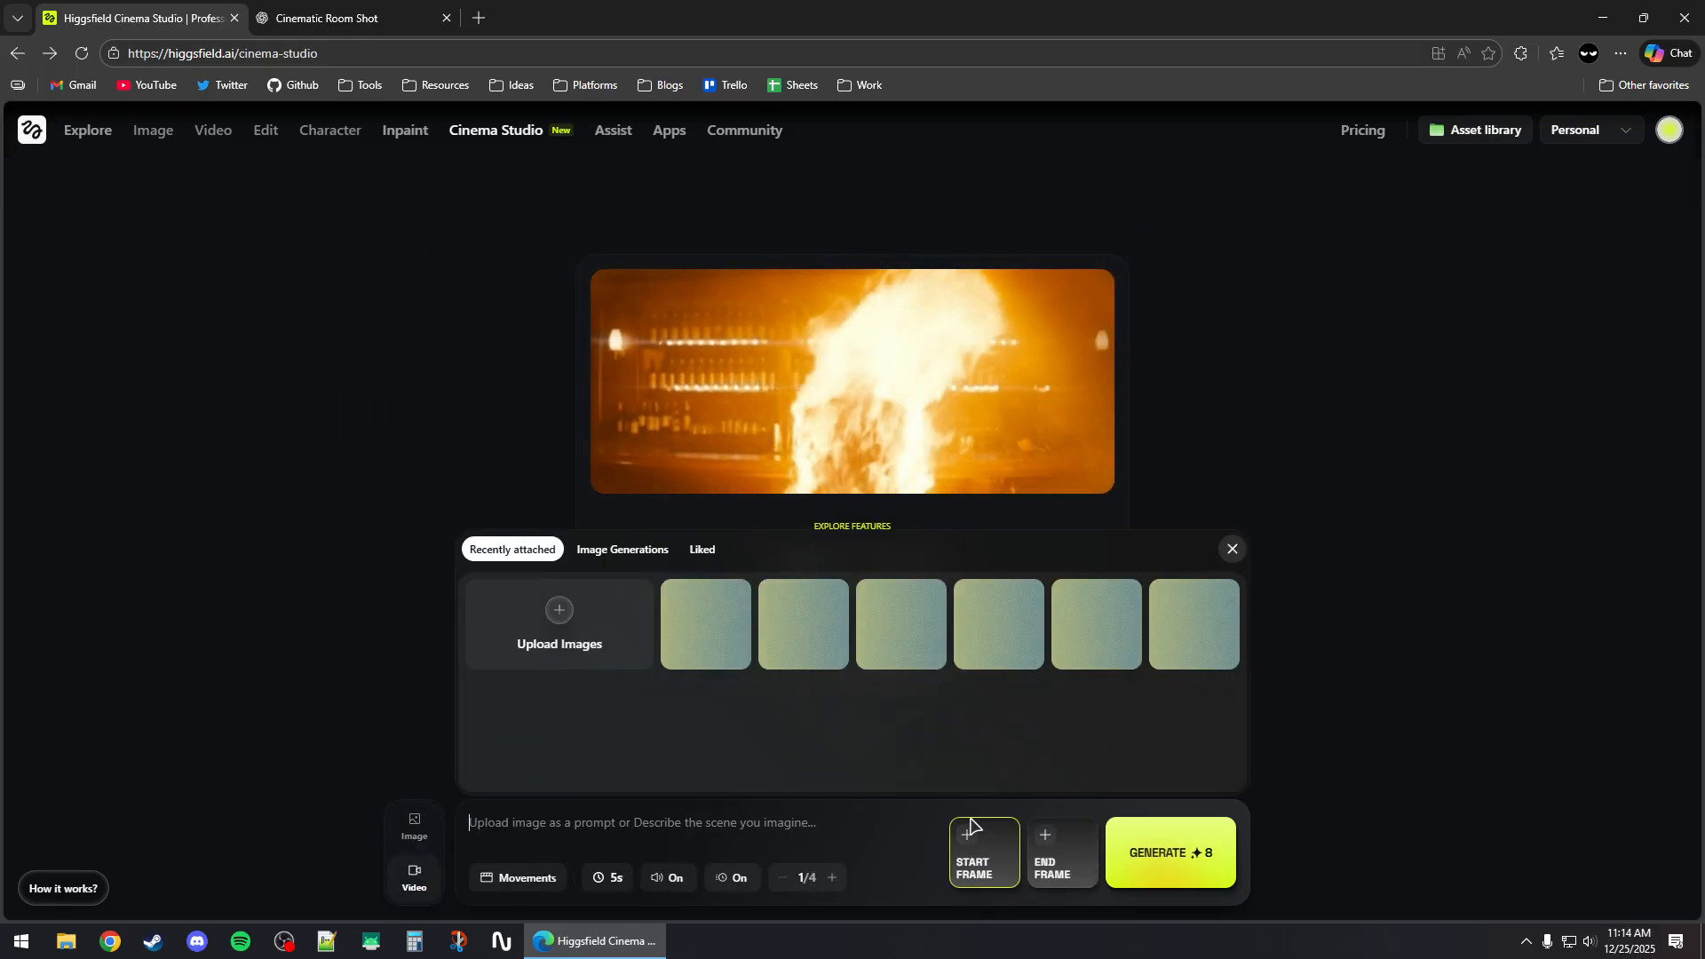
click(702, 551)
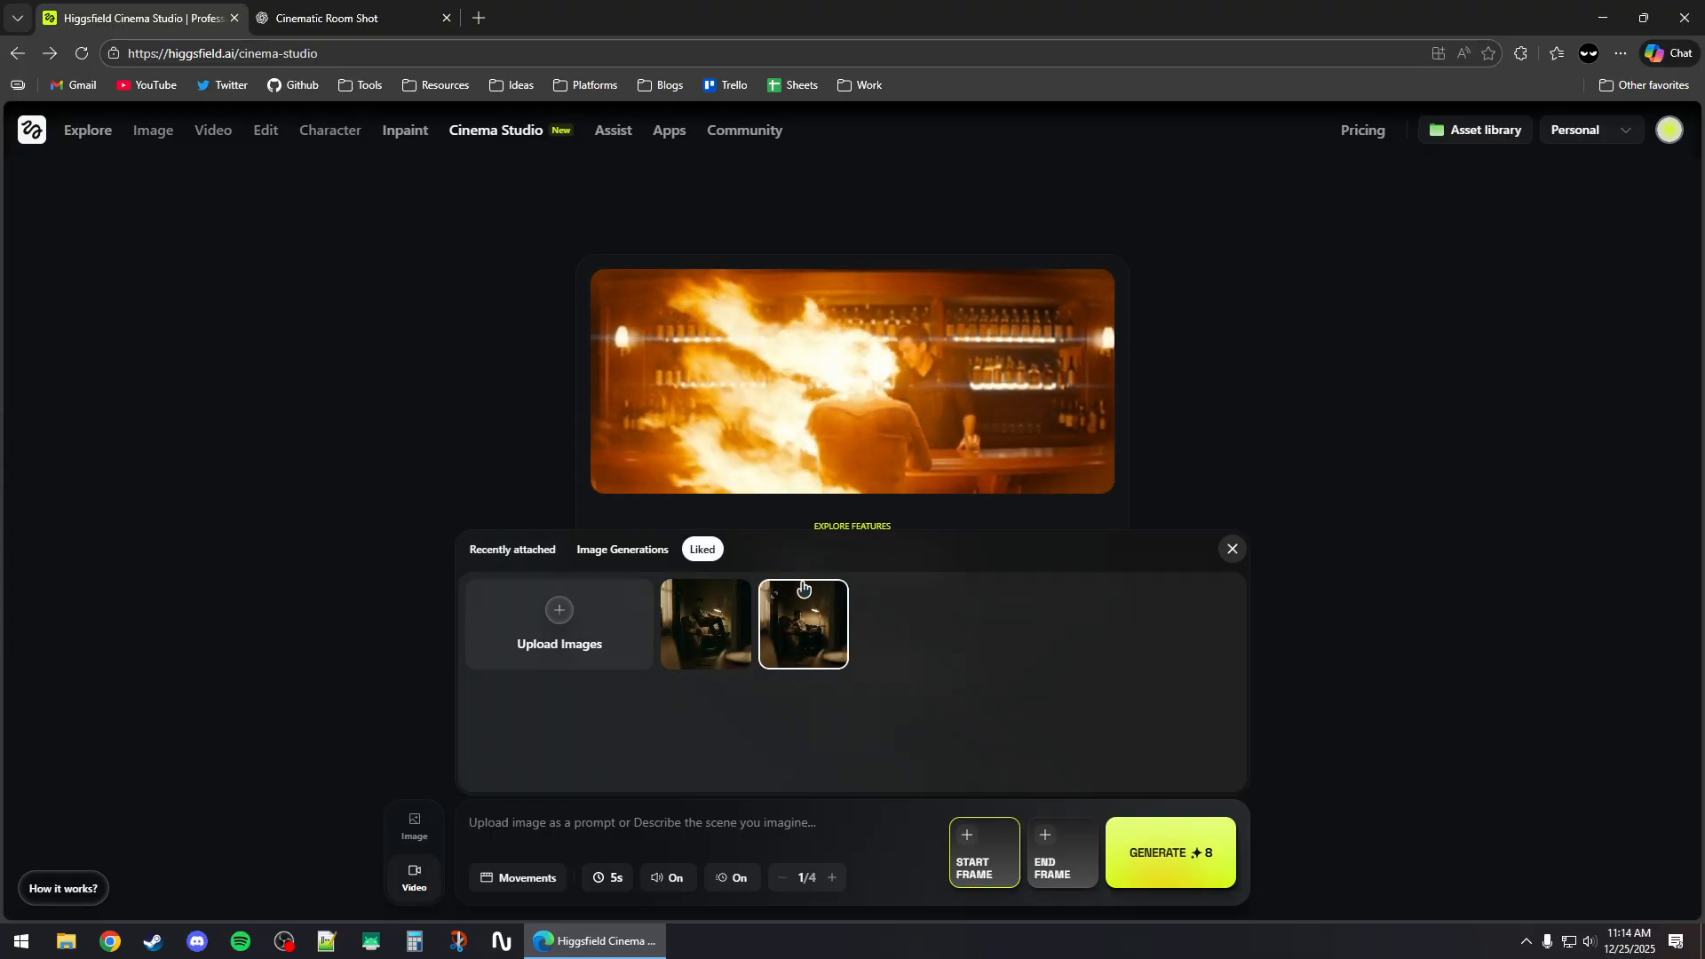
click(817, 621)
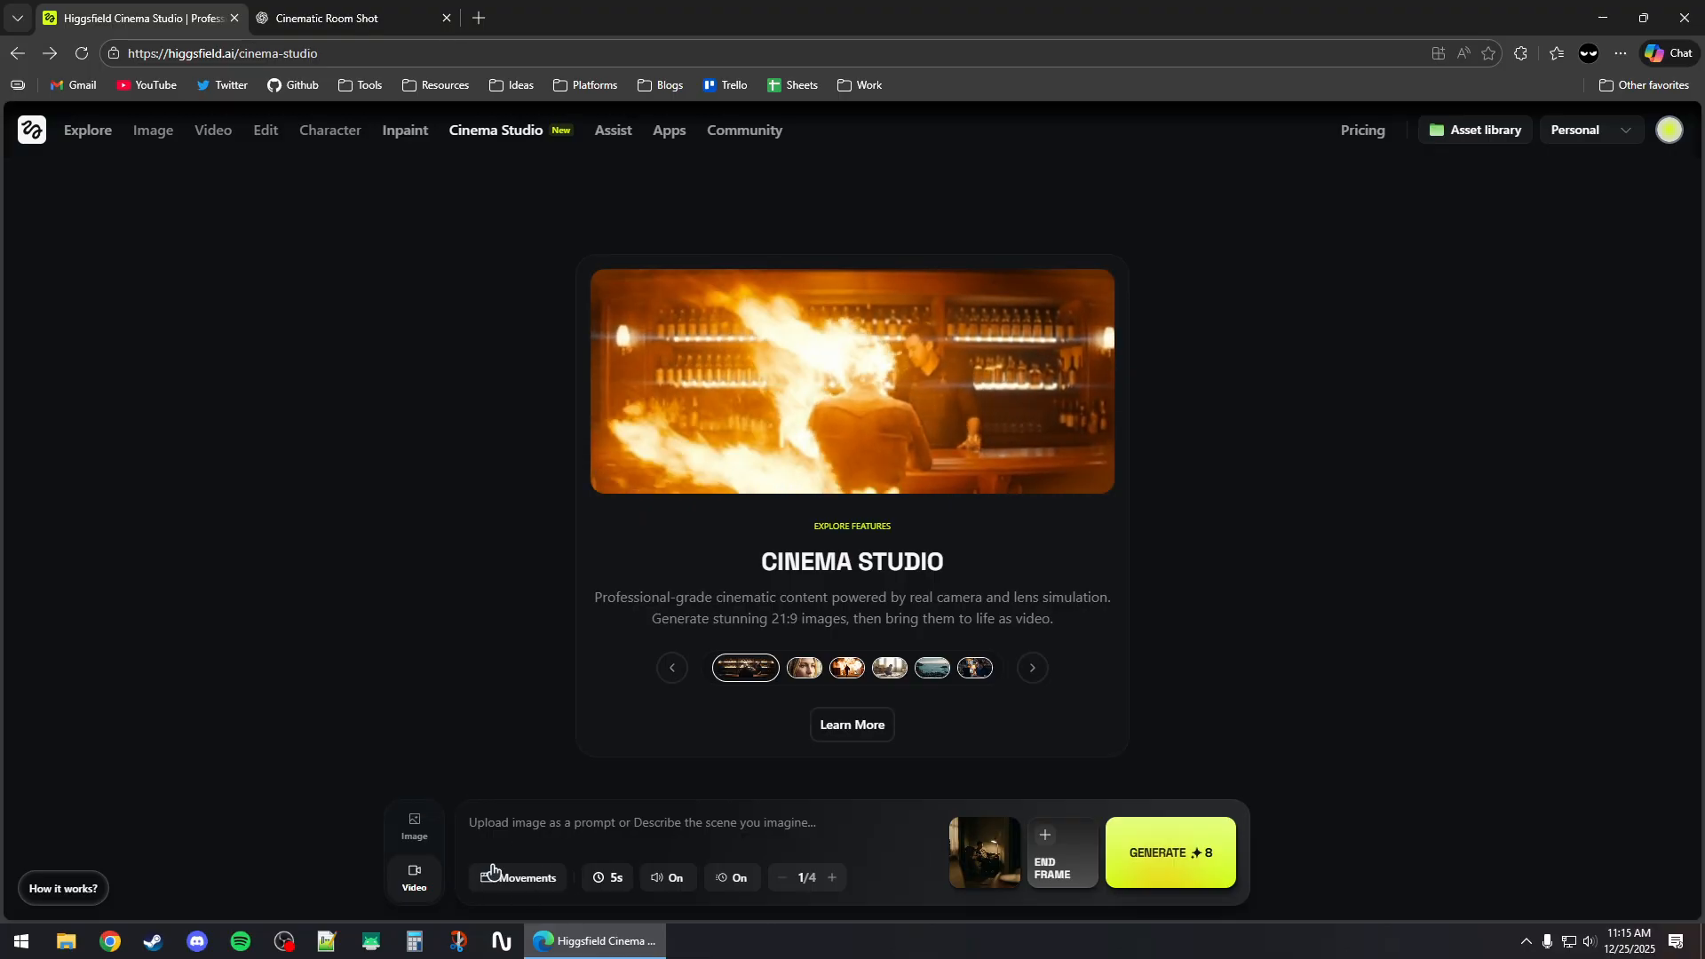
Add the Zoom in camera movement to the video, keeping the 5s duration
click(535, 885)
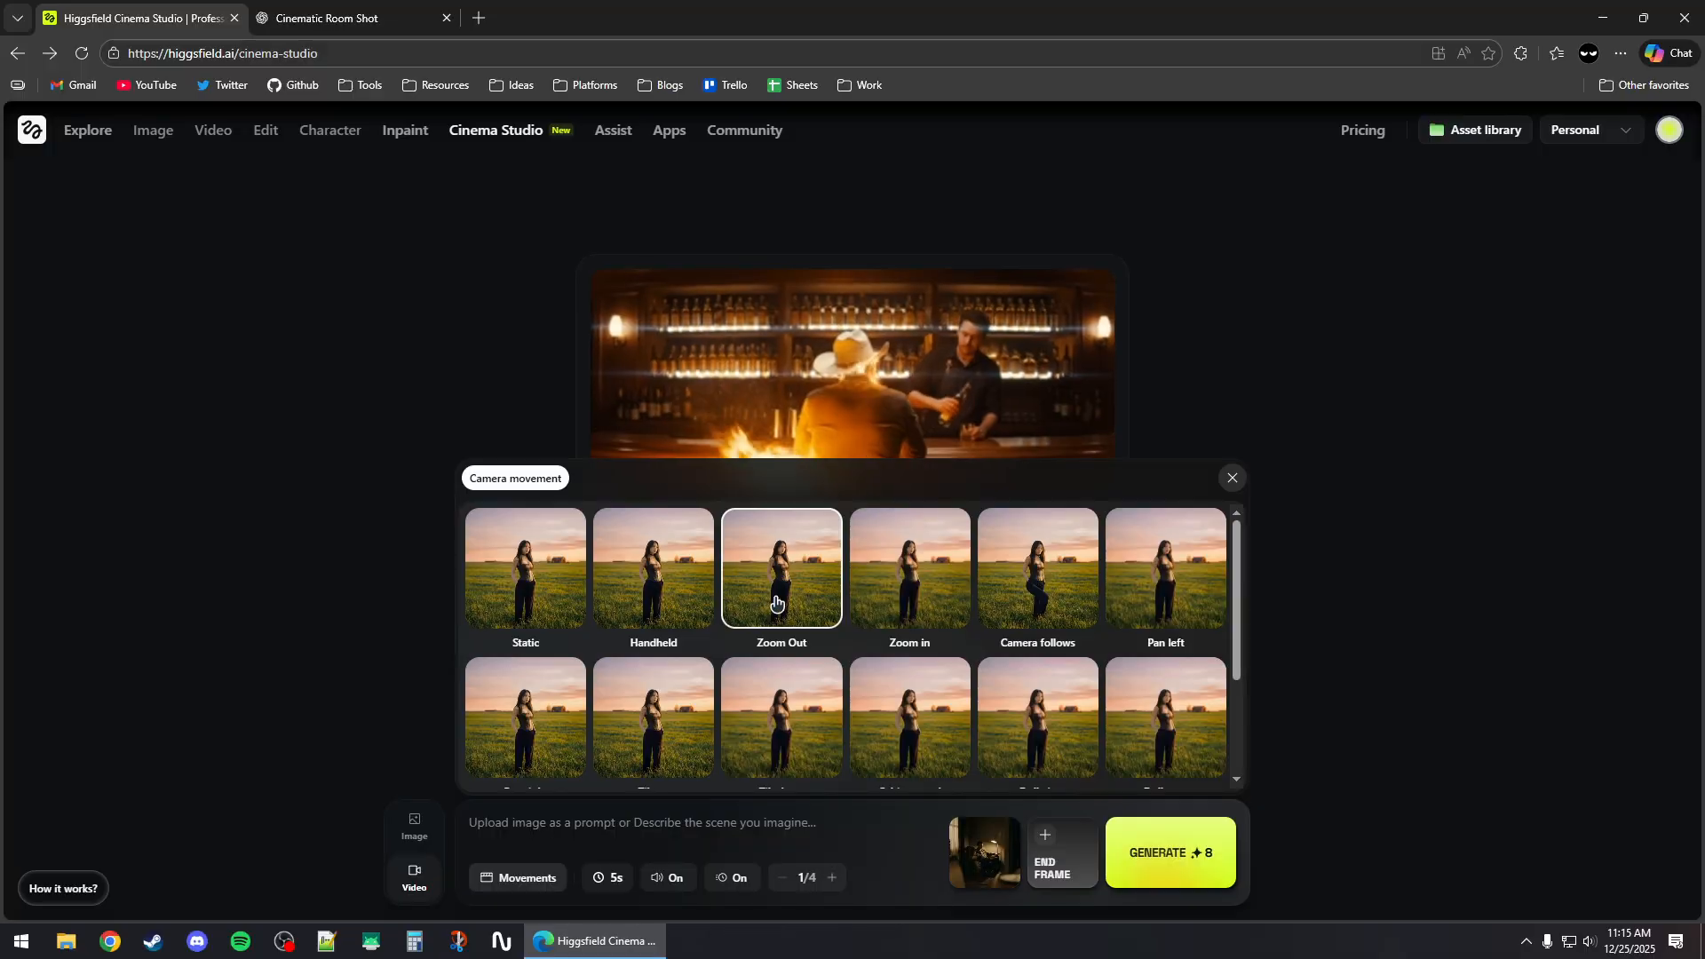
scroll(665, 590, down, 1)
scroll(653, 582, up, 1)
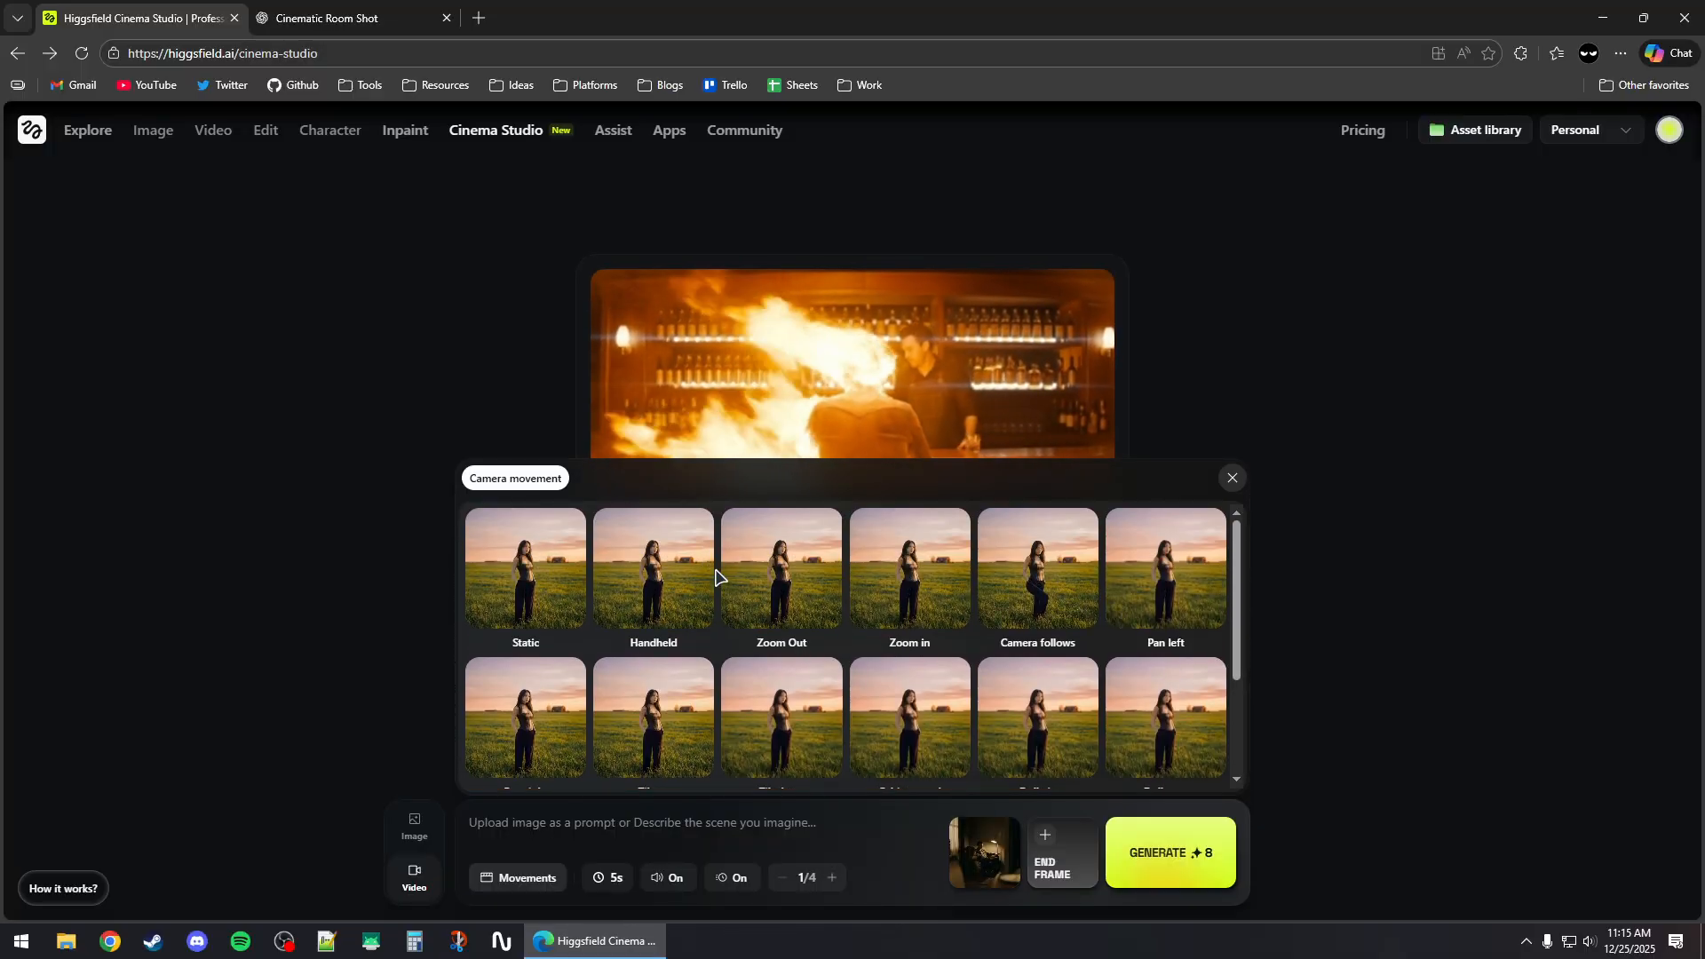
scroll(915, 587, down, 1)
scroll(941, 600, up, 1)
click(919, 582)
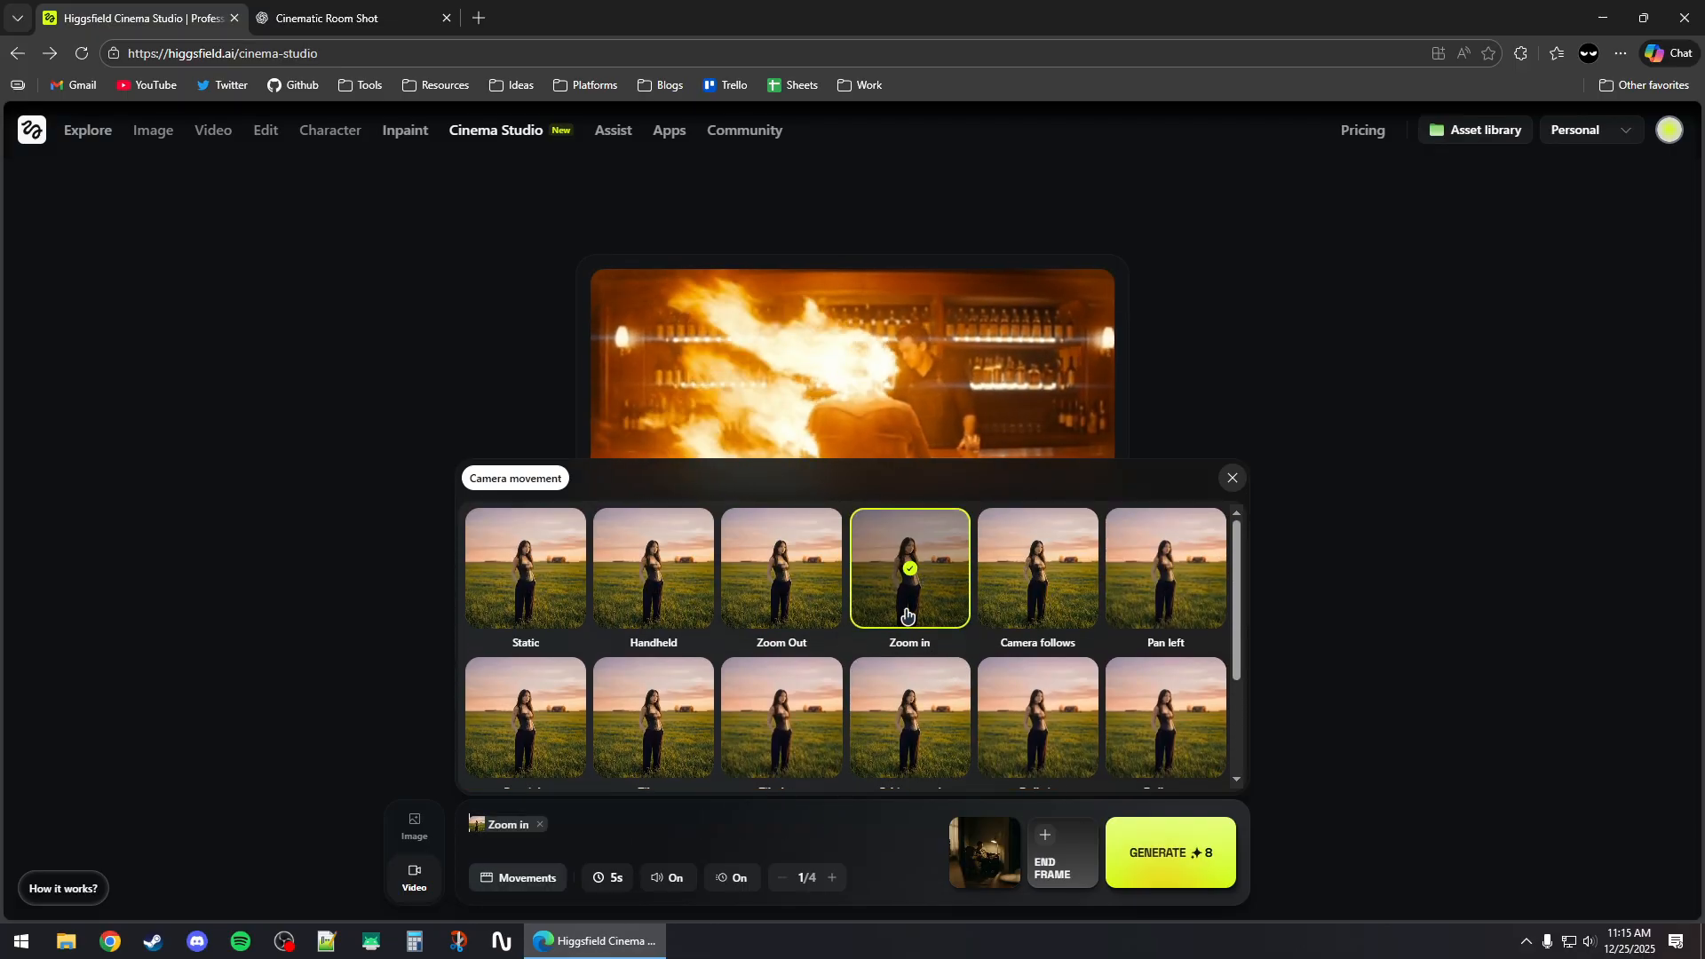
click(625, 875)
click(622, 879)
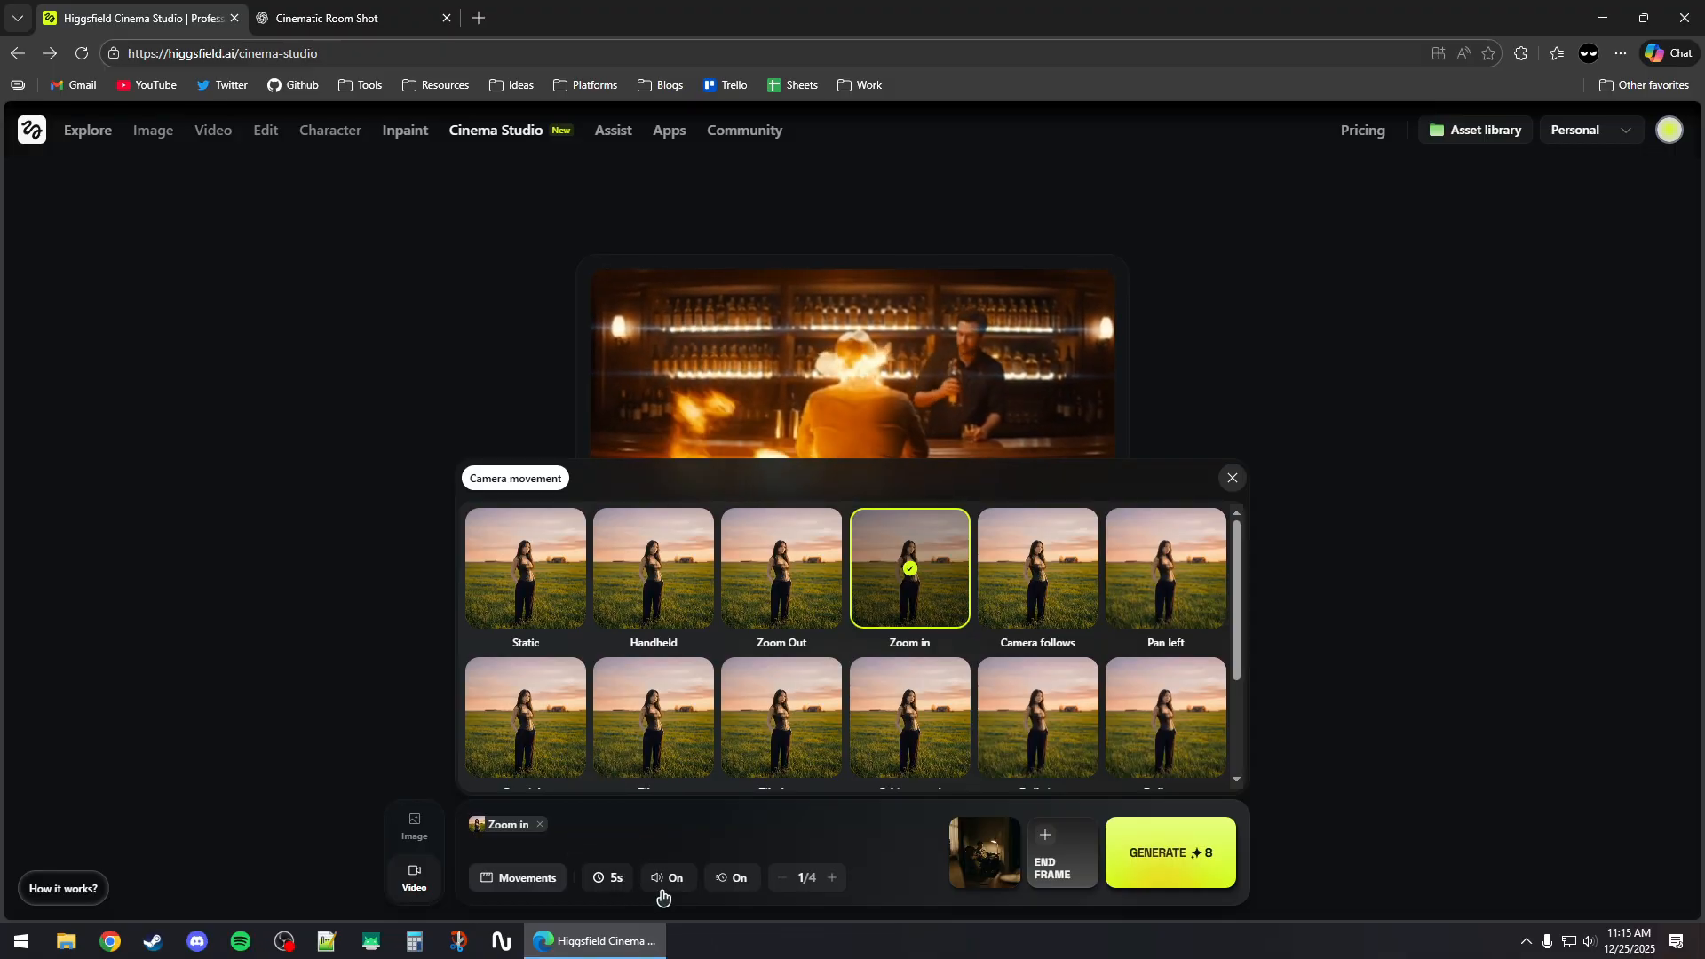
click(1232, 478)
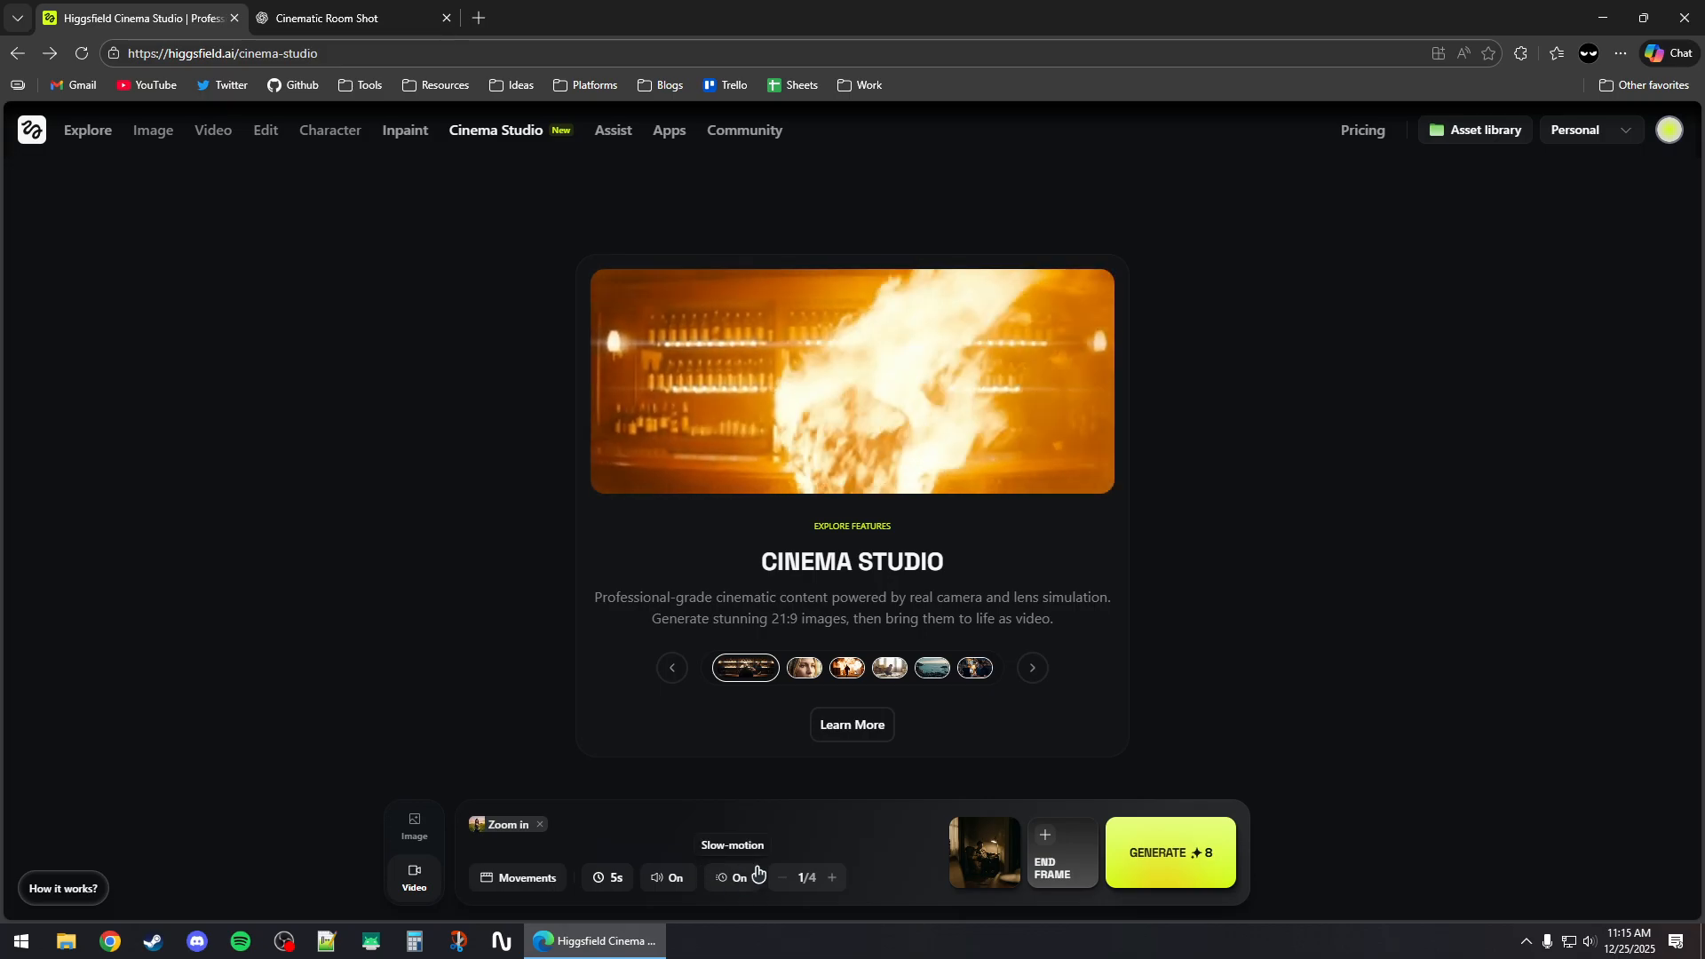
Switch to ChatGPT and write a request to adjust the prompt so the camera goes towards the character from the reference image for Higgsfield AI
click(658, 827)
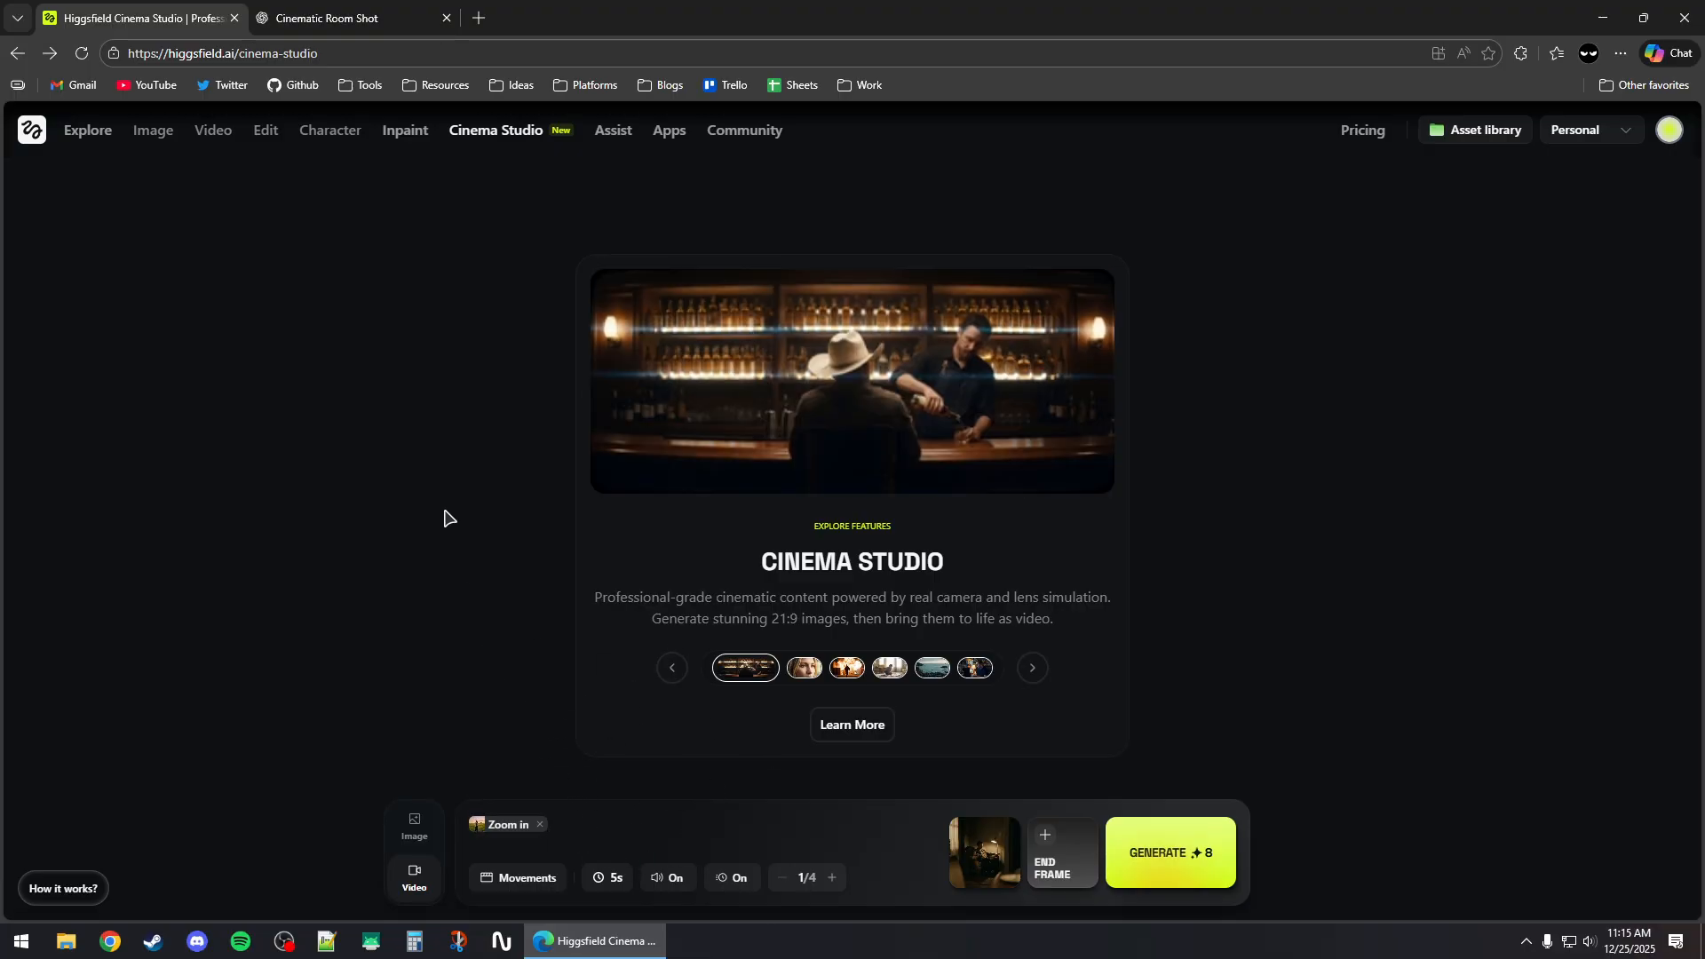
click(315, 11)
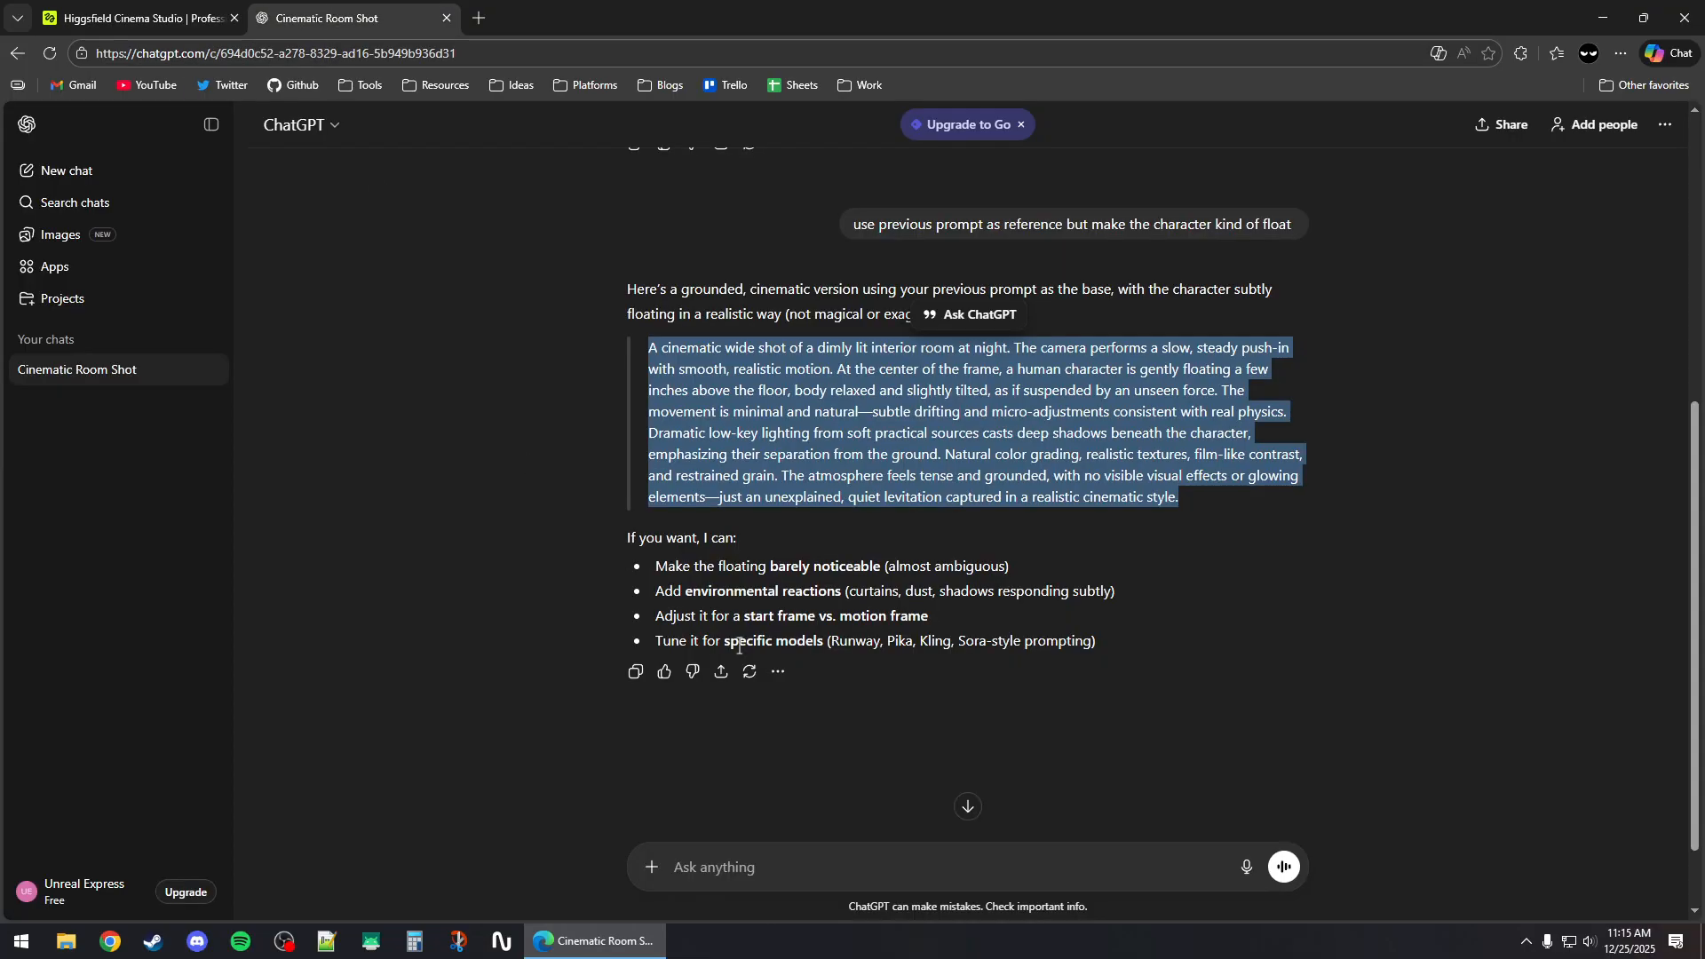
click(447, 793)
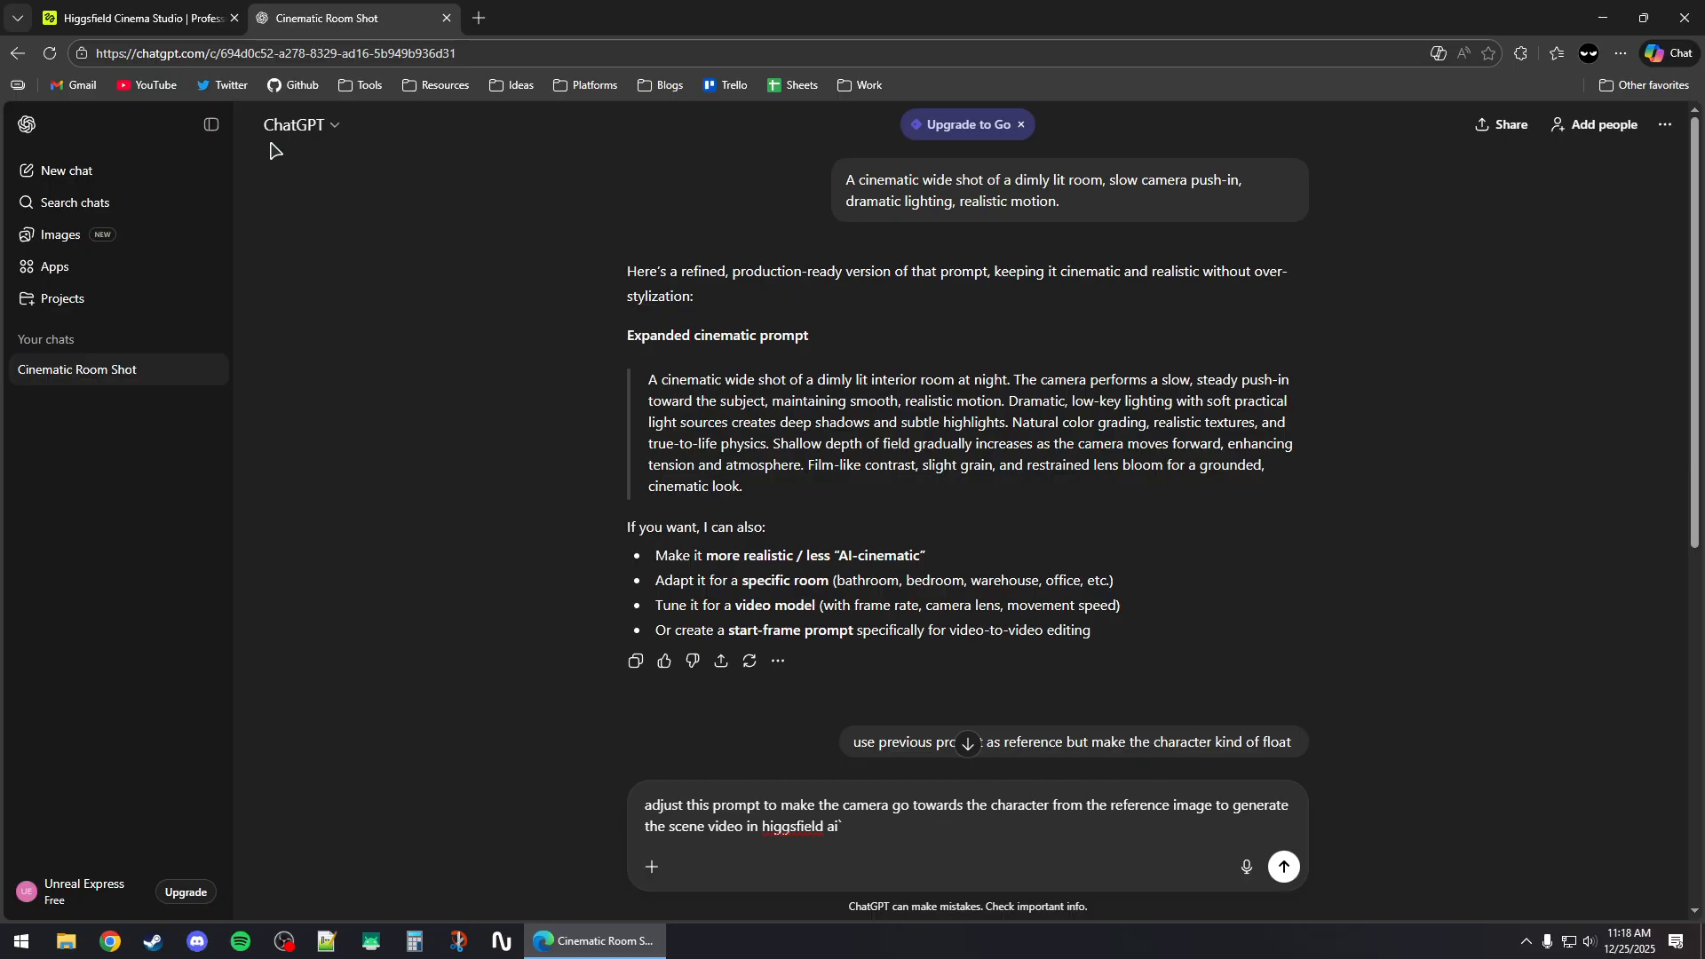
click(160, 14)
click(345, 16)
key(shift+Return)
key(shift+Return)
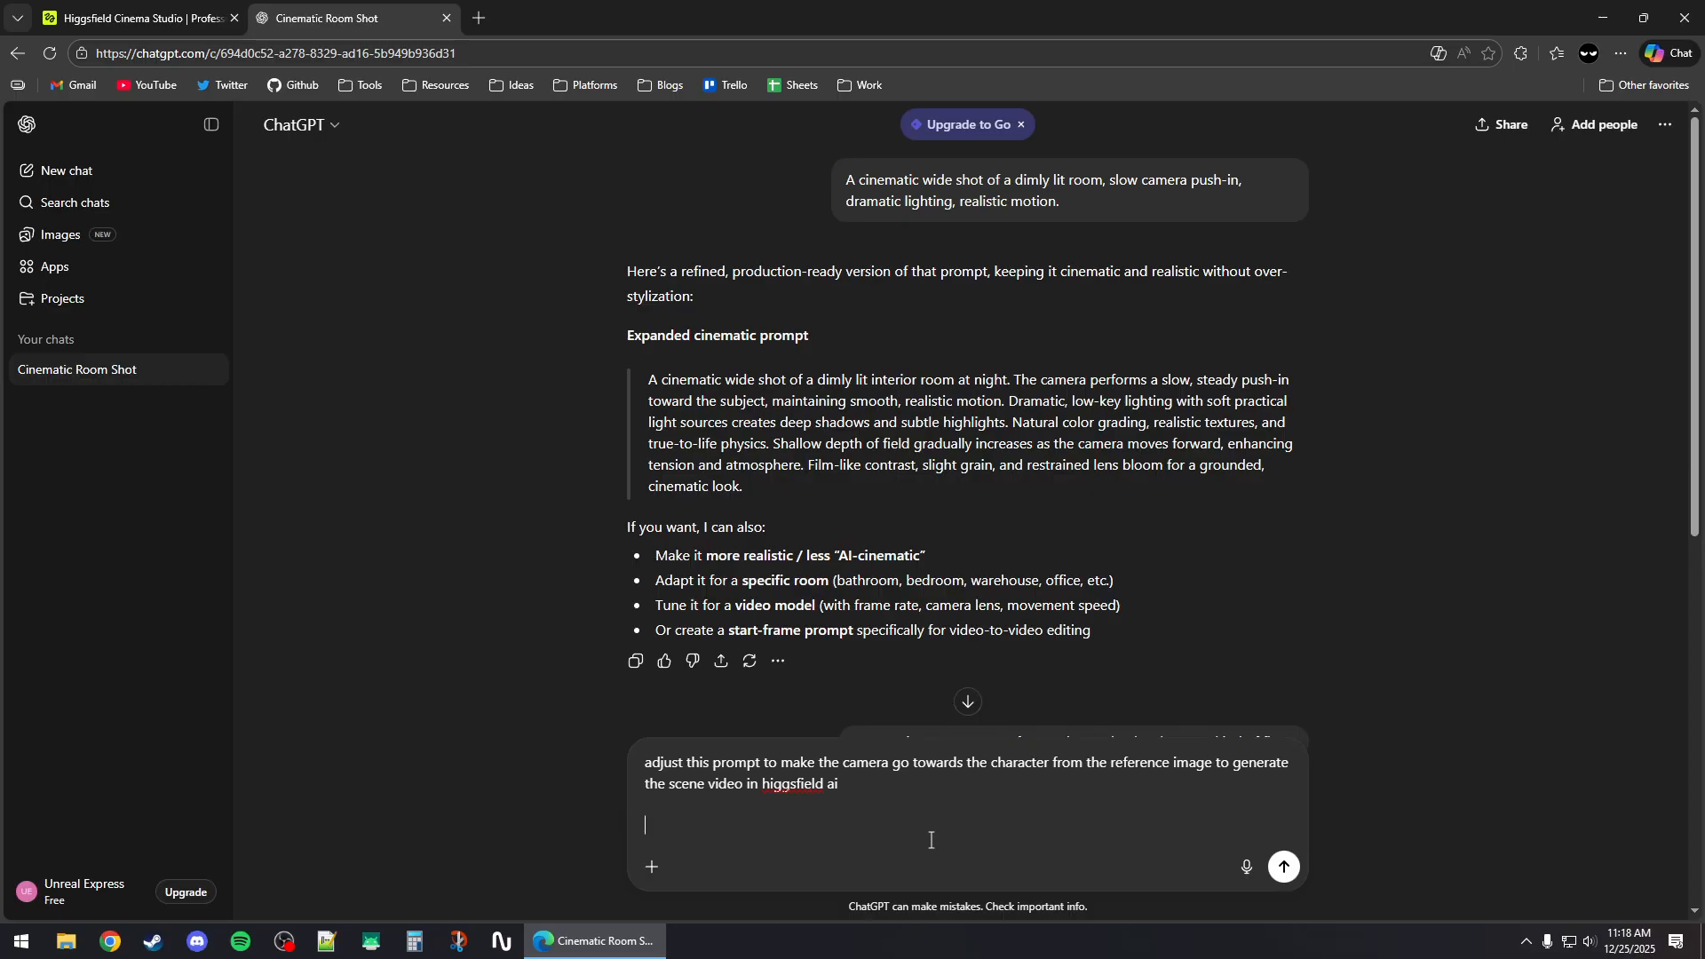
Add the original expanded cinematic room prompt below the request and send the message
text(A cinematic wide shot of a dimly lit interior room at night. The camera performs a slow, steady push-in toward the subject, maintaining smooth, realistic motion. Dramatic, low-key lighting with soft practical light sources creates deep shadows and subtle highlights. Natural color grading, realistic textures, and true-to-life physics. Shallow depth of field gradually increases as the camera moves forward, enhancing tension and atmosphere. Film-like contrast, slight grain, and restrained lens bloom for a grounded, cinematic look.)
drag(744, 486, 672, 378)
click(867, 483)
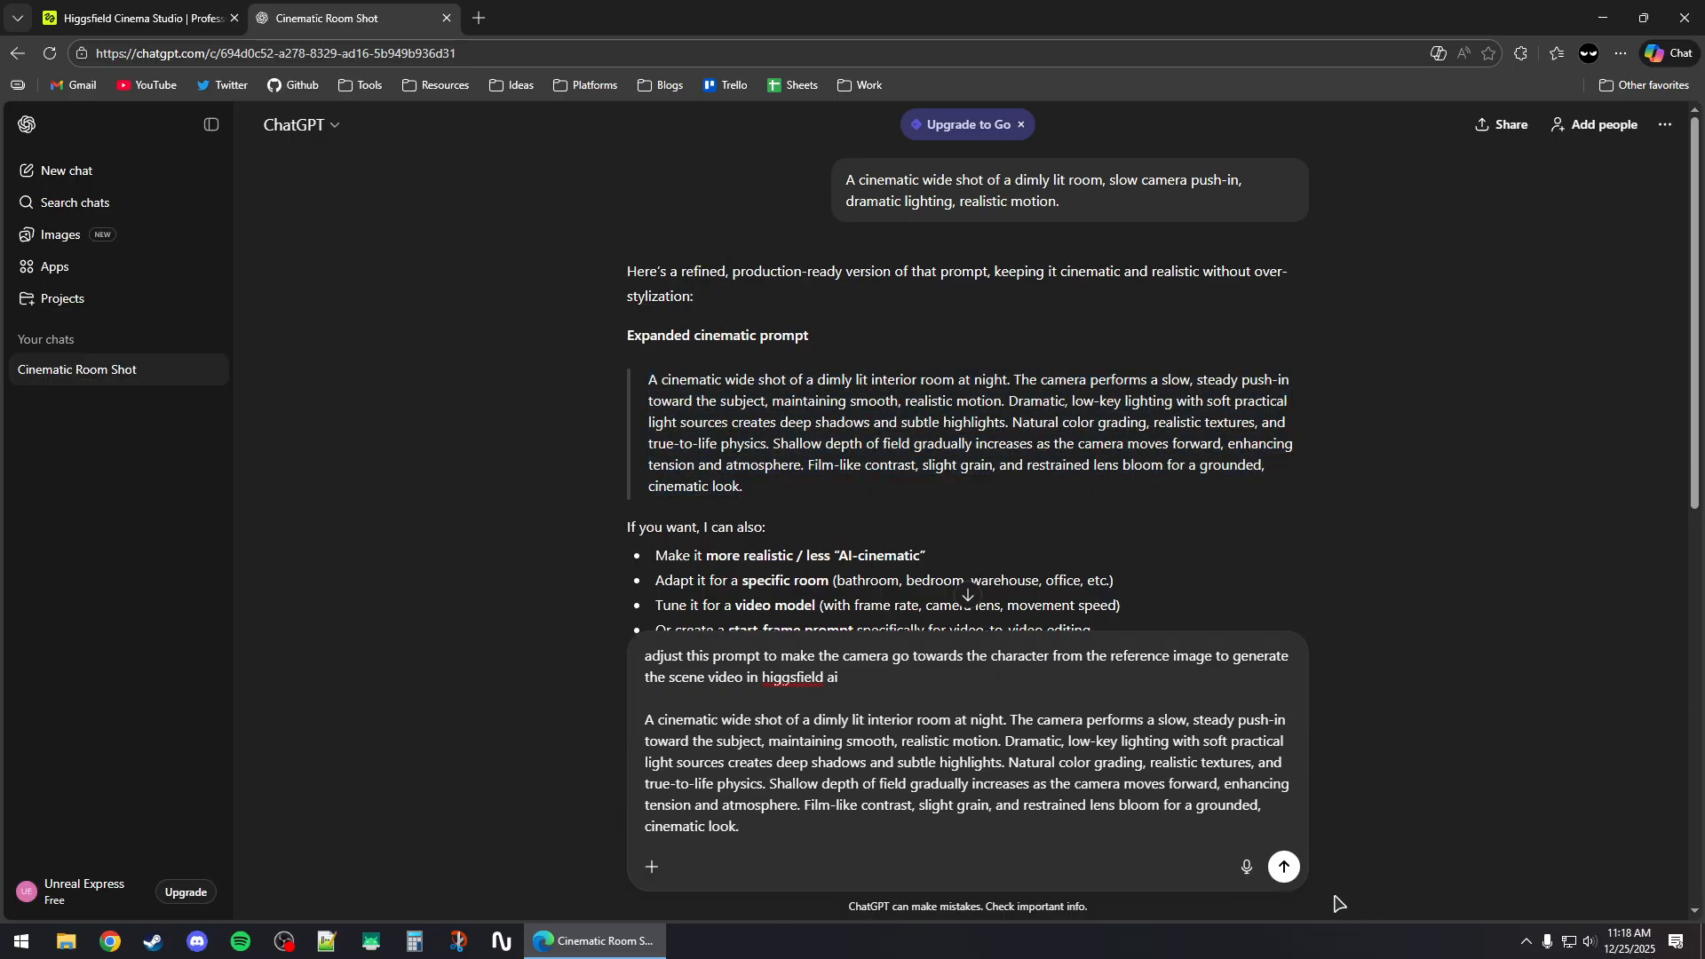
click(1285, 867)
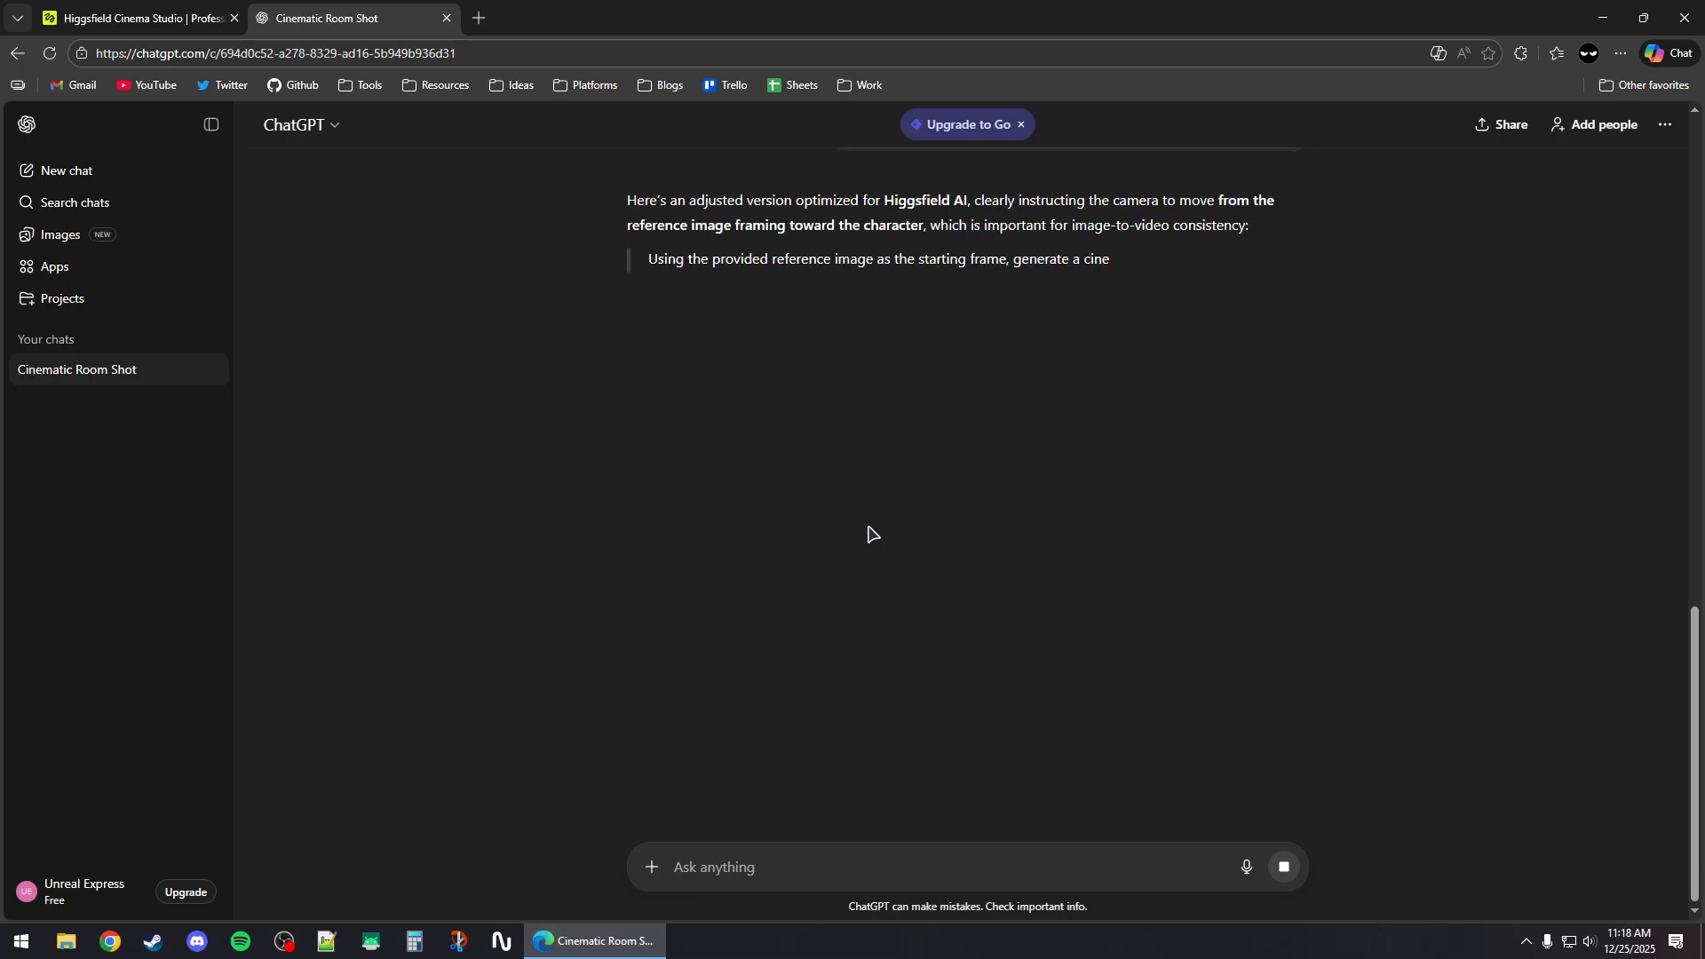
Copy the adjusted forward-dolly prompt from the ChatGPT reply into the Cinema Studio video prompt after the Zoom in movement
text(")
drag(643, 260, 1329, 411)
right_click(996, 327)
click(1021, 345)
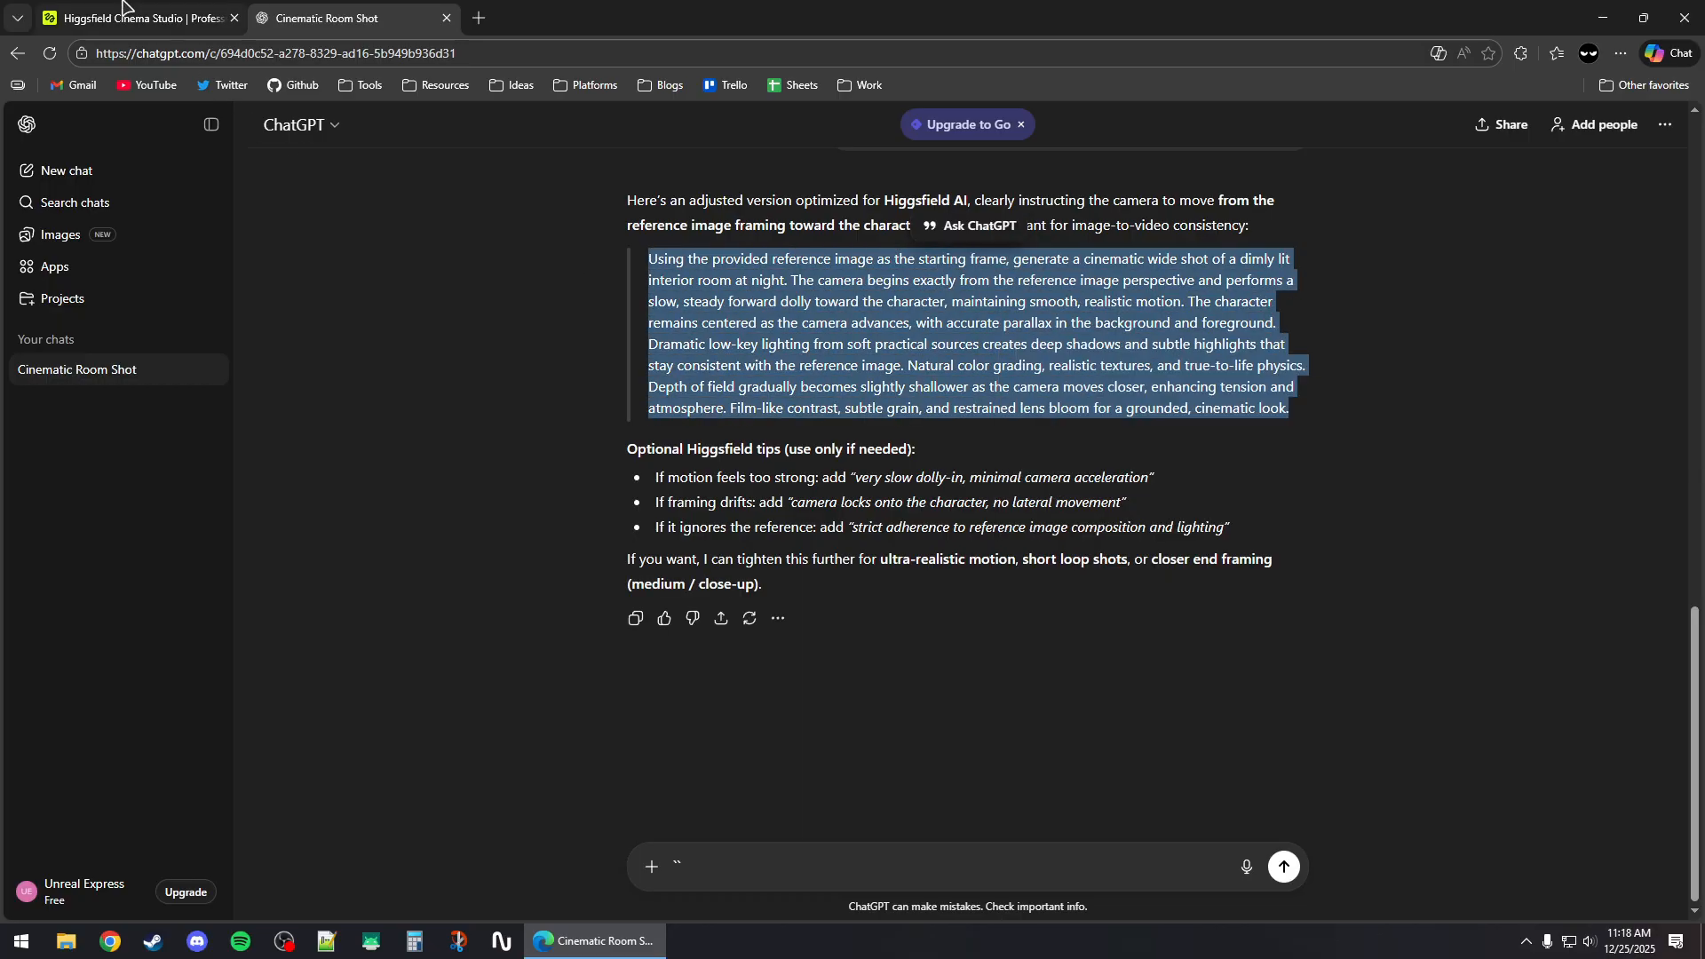
click(122, 8)
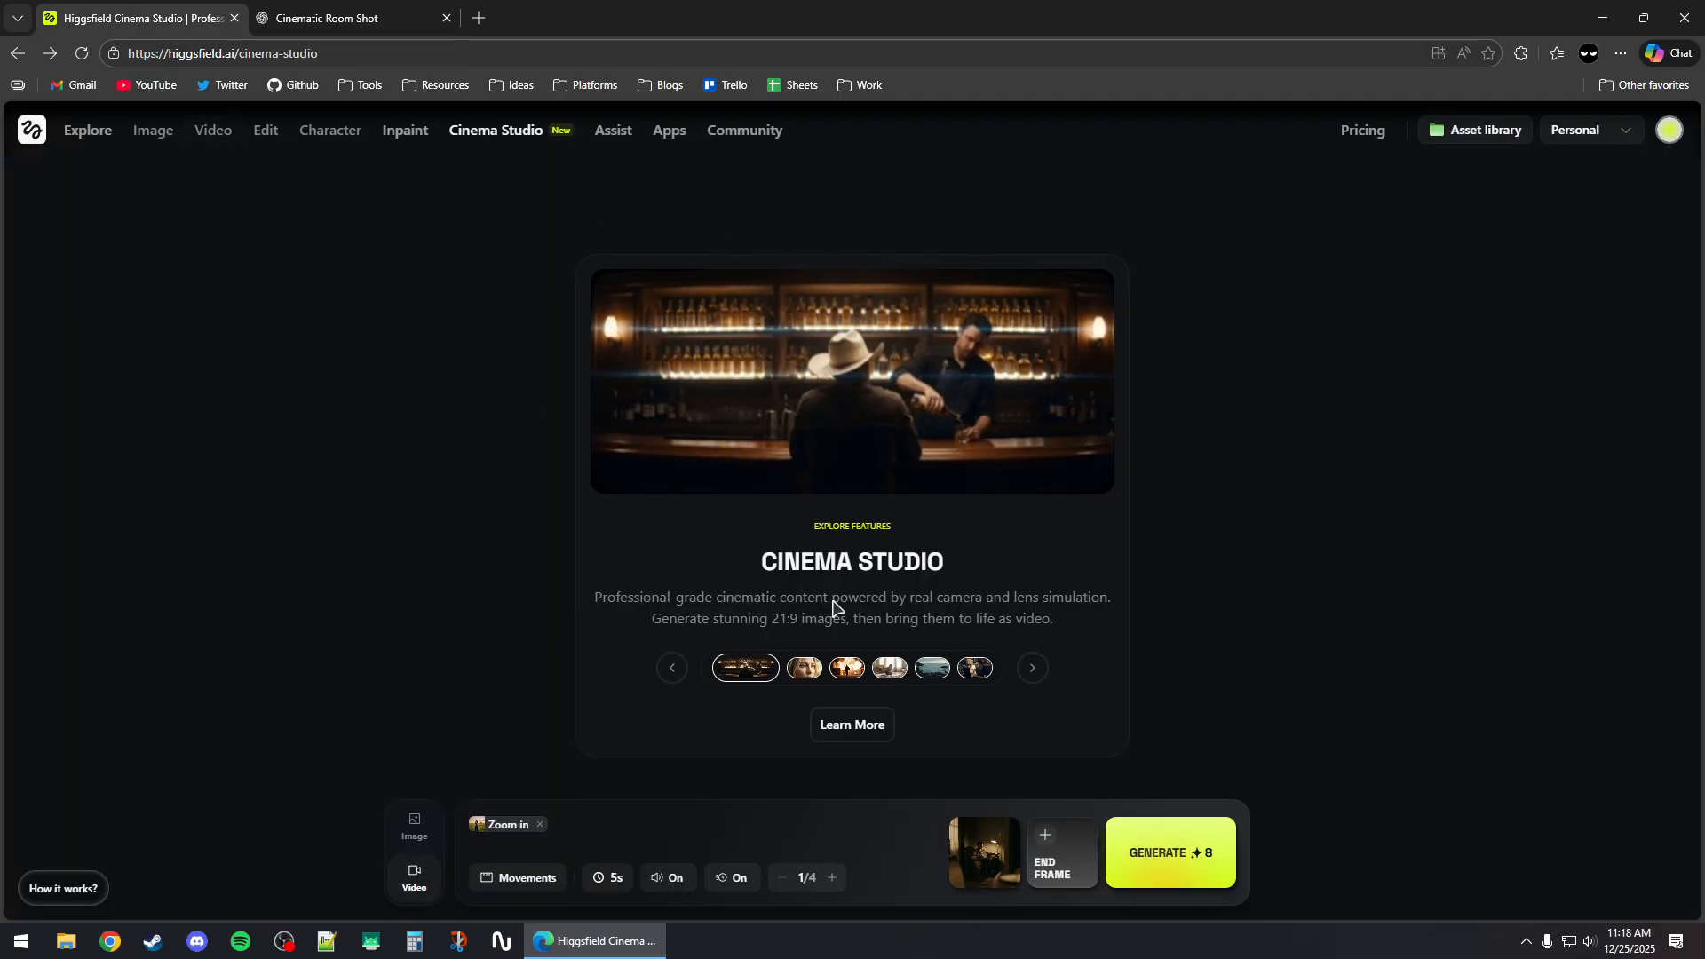
click(658, 821)
key(ctrl+v)
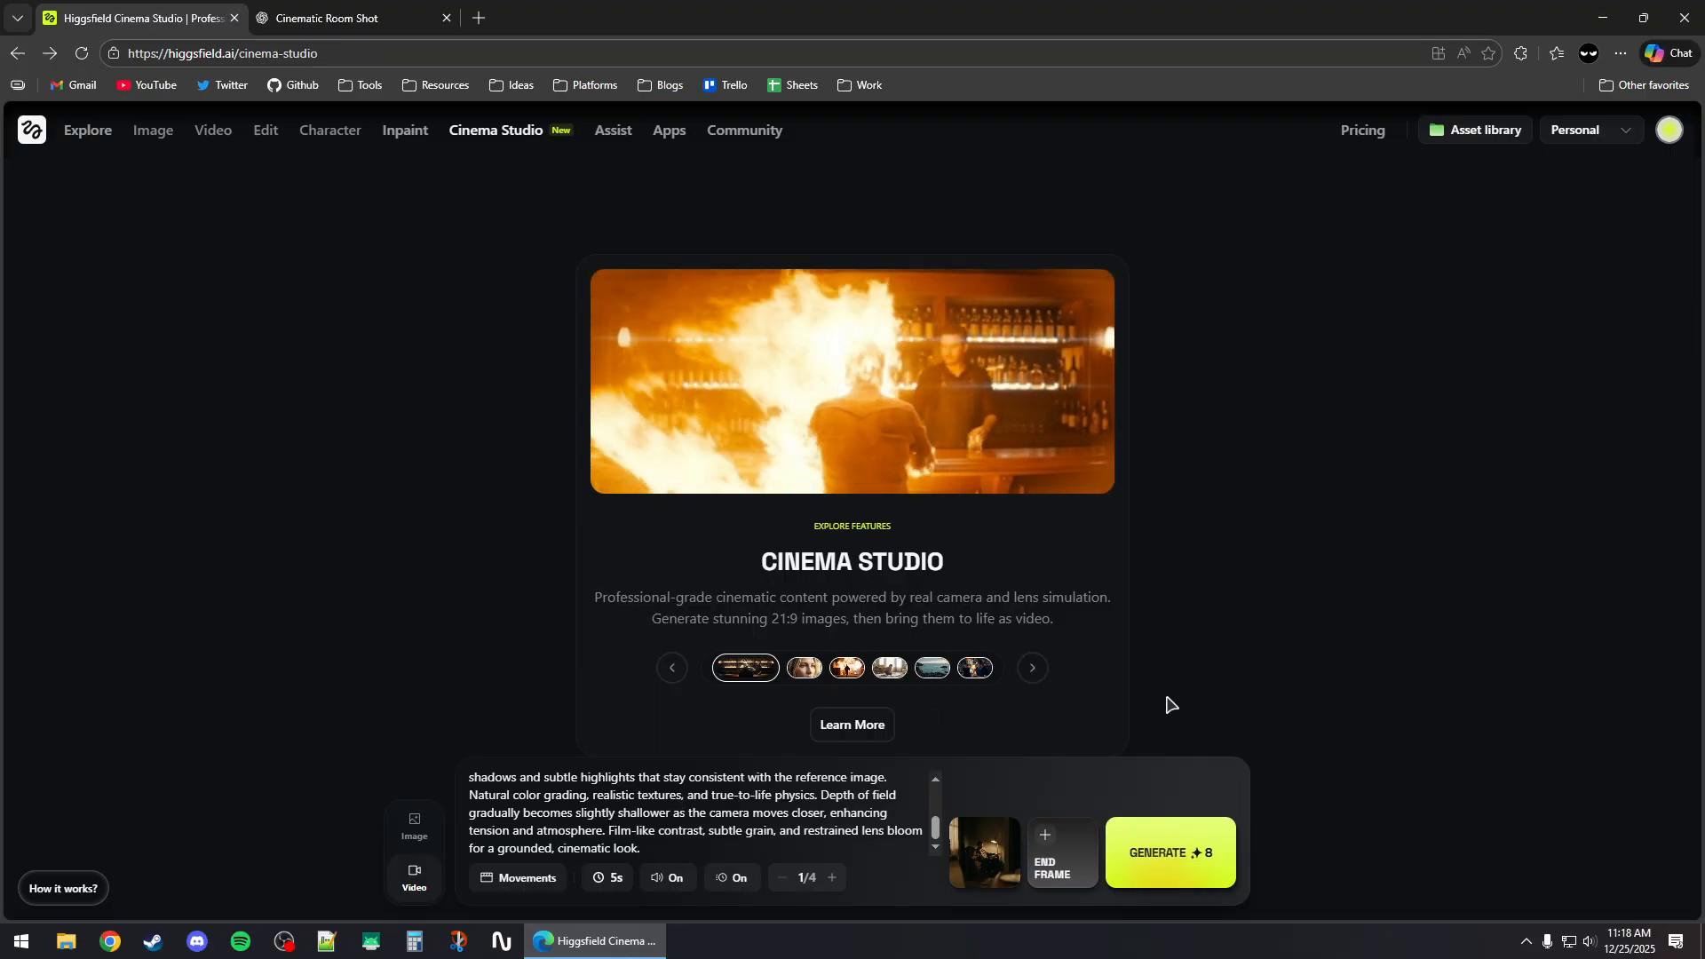
Generate the Zoom in video from the start frame and play the result
click(1172, 854)
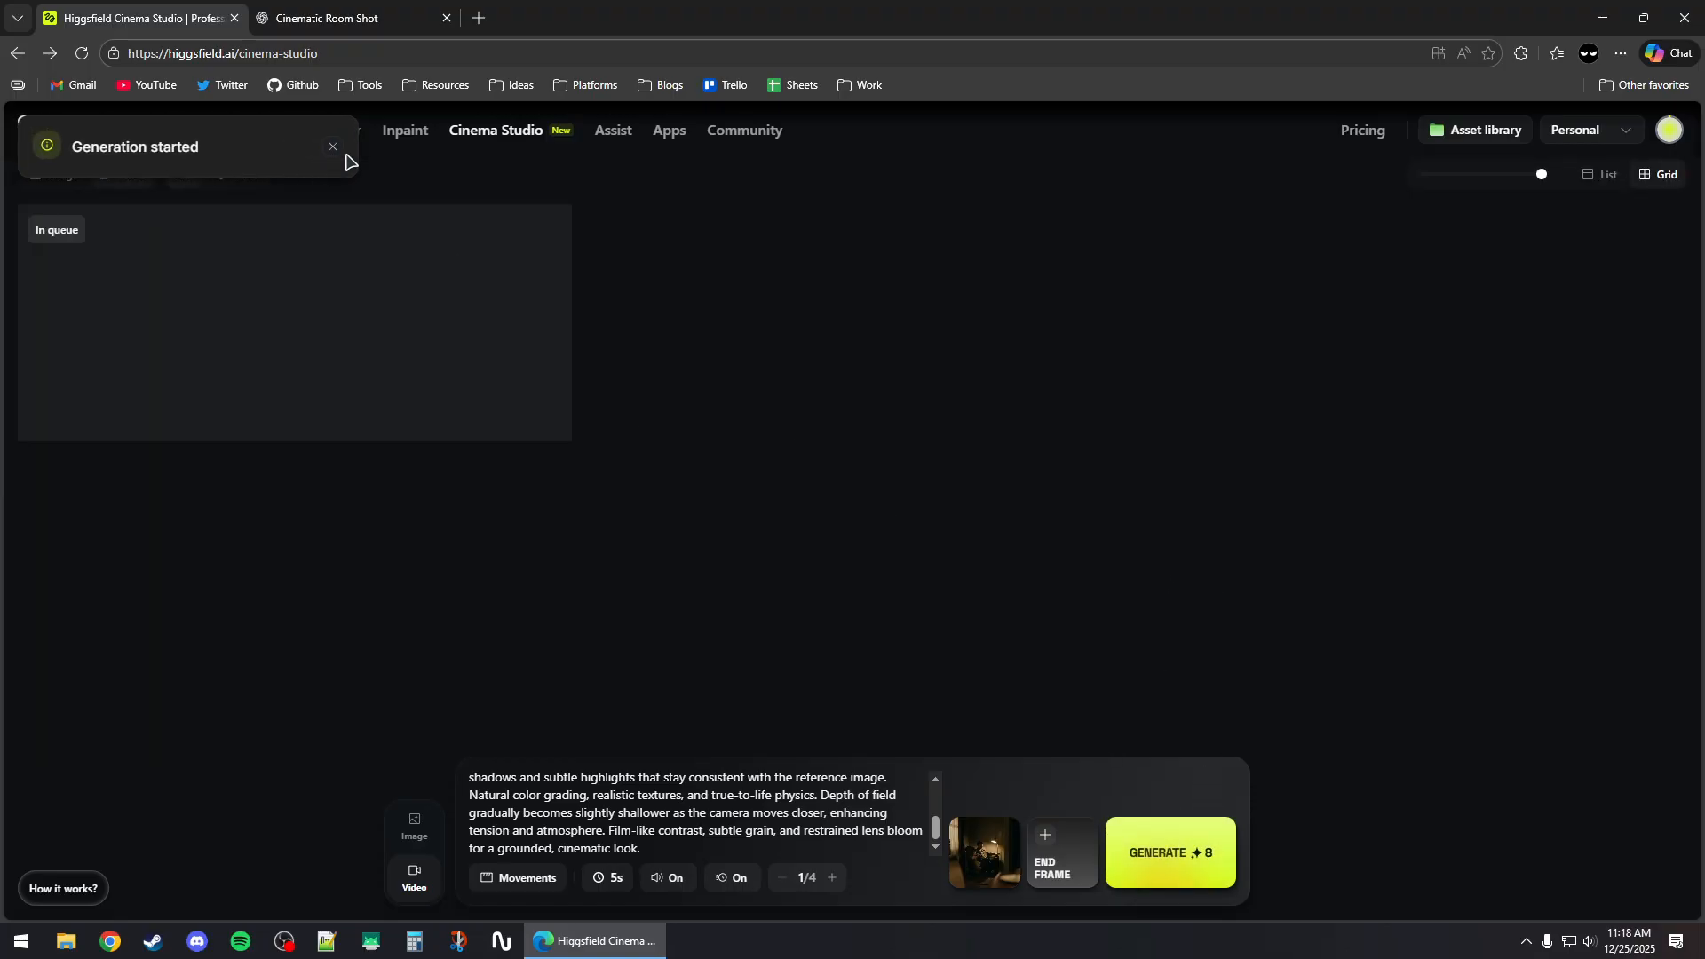
click(333, 149)
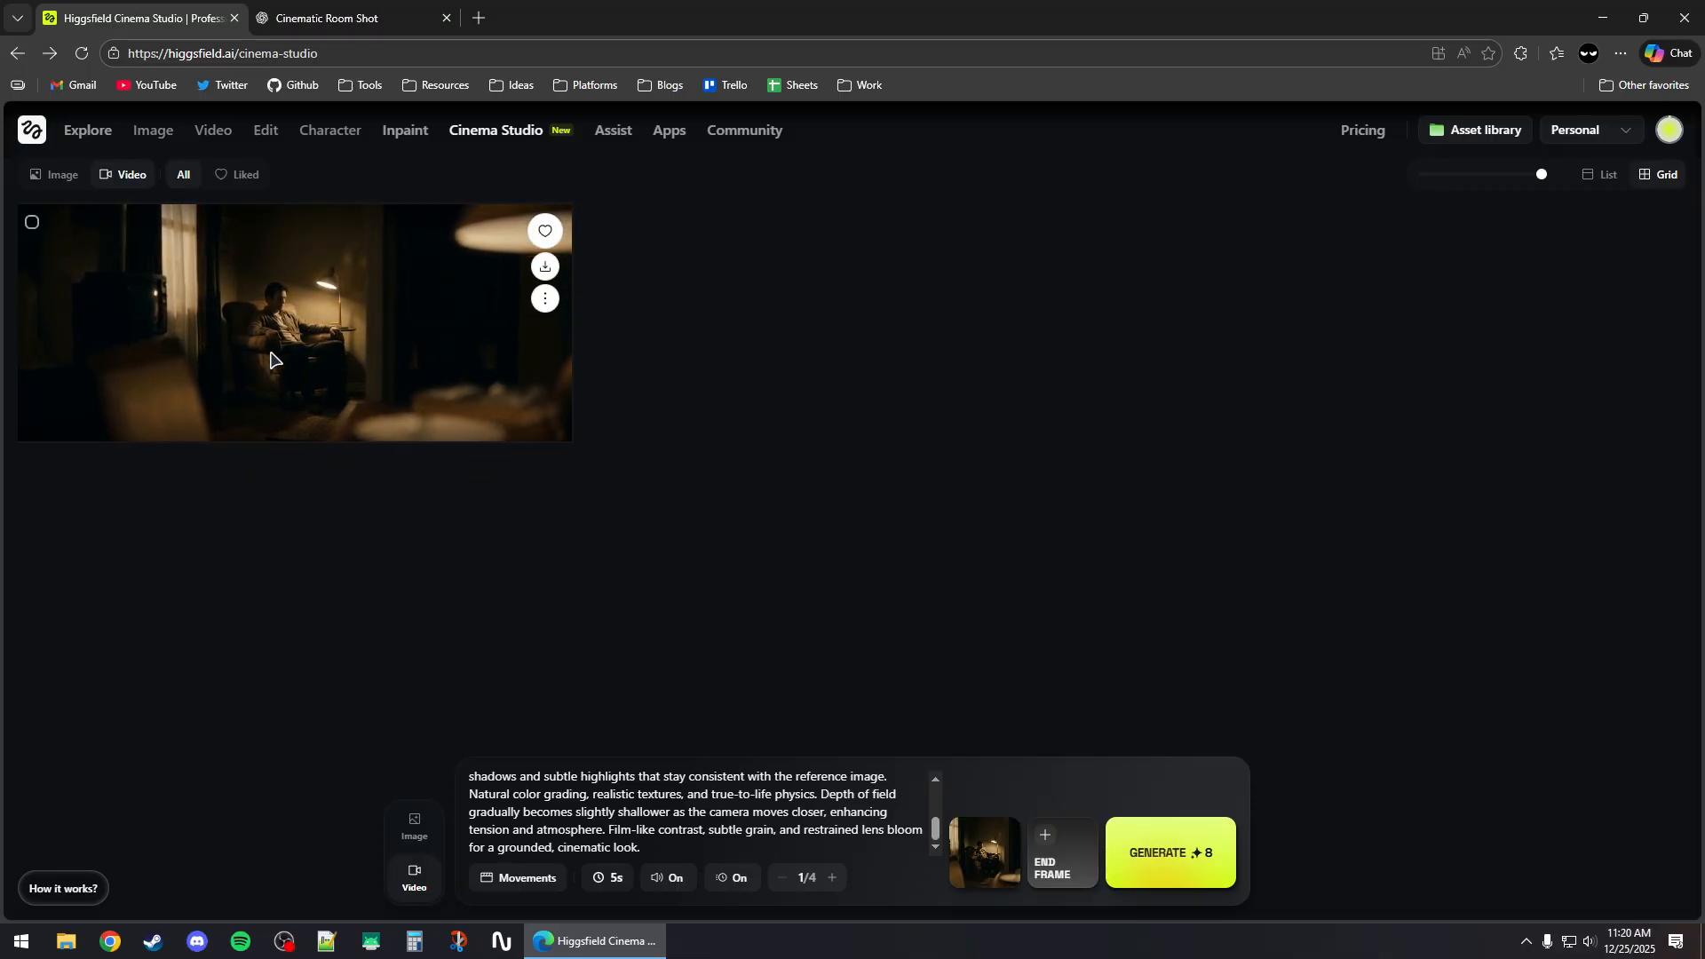
click(271, 294)
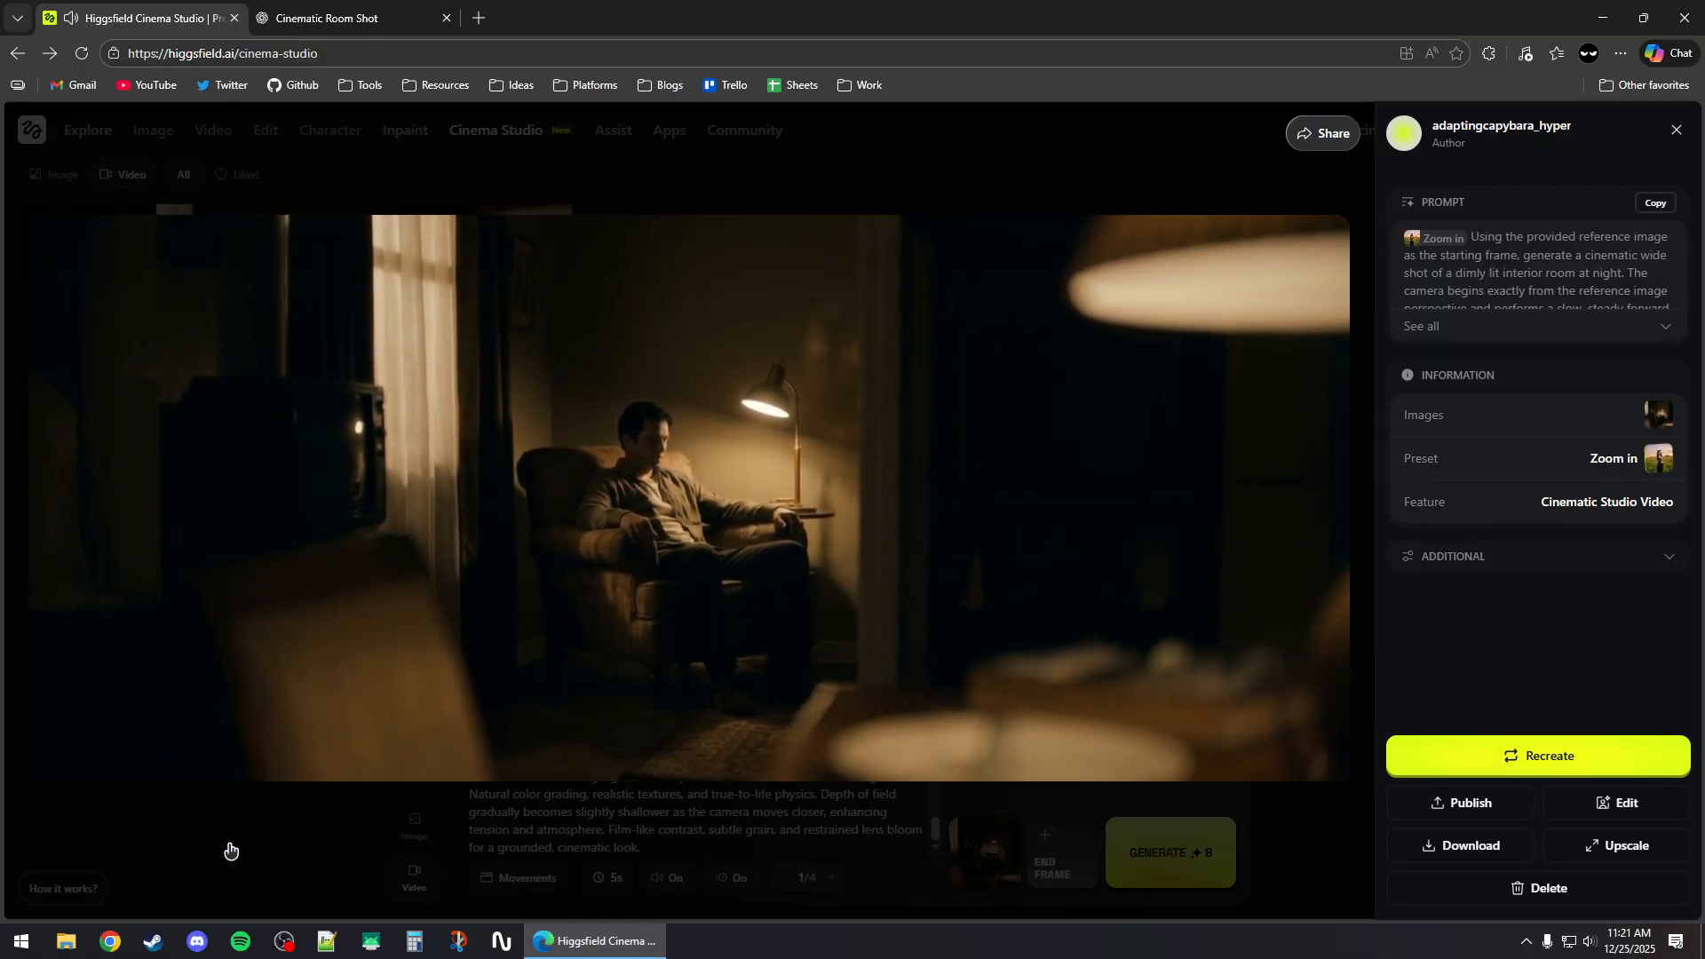
click(230, 851)
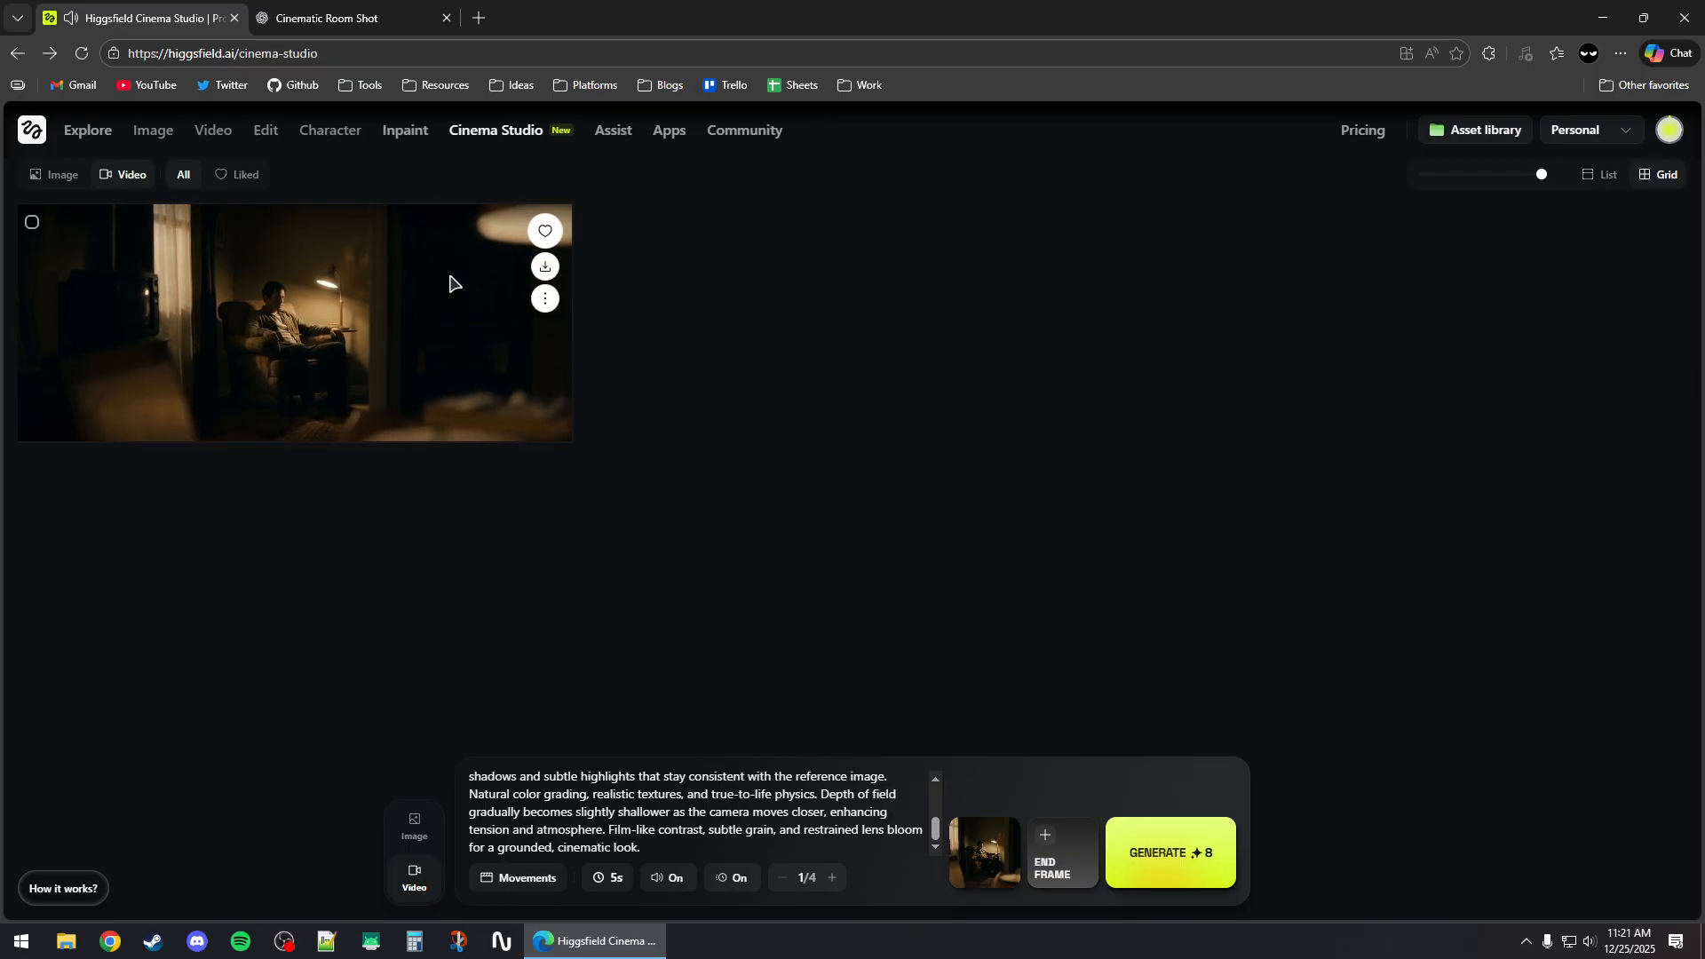
Clear the video prompt along with its Zoom in movement and set the end frame to the liked floating-character image
drag(642, 848, 463, 777)
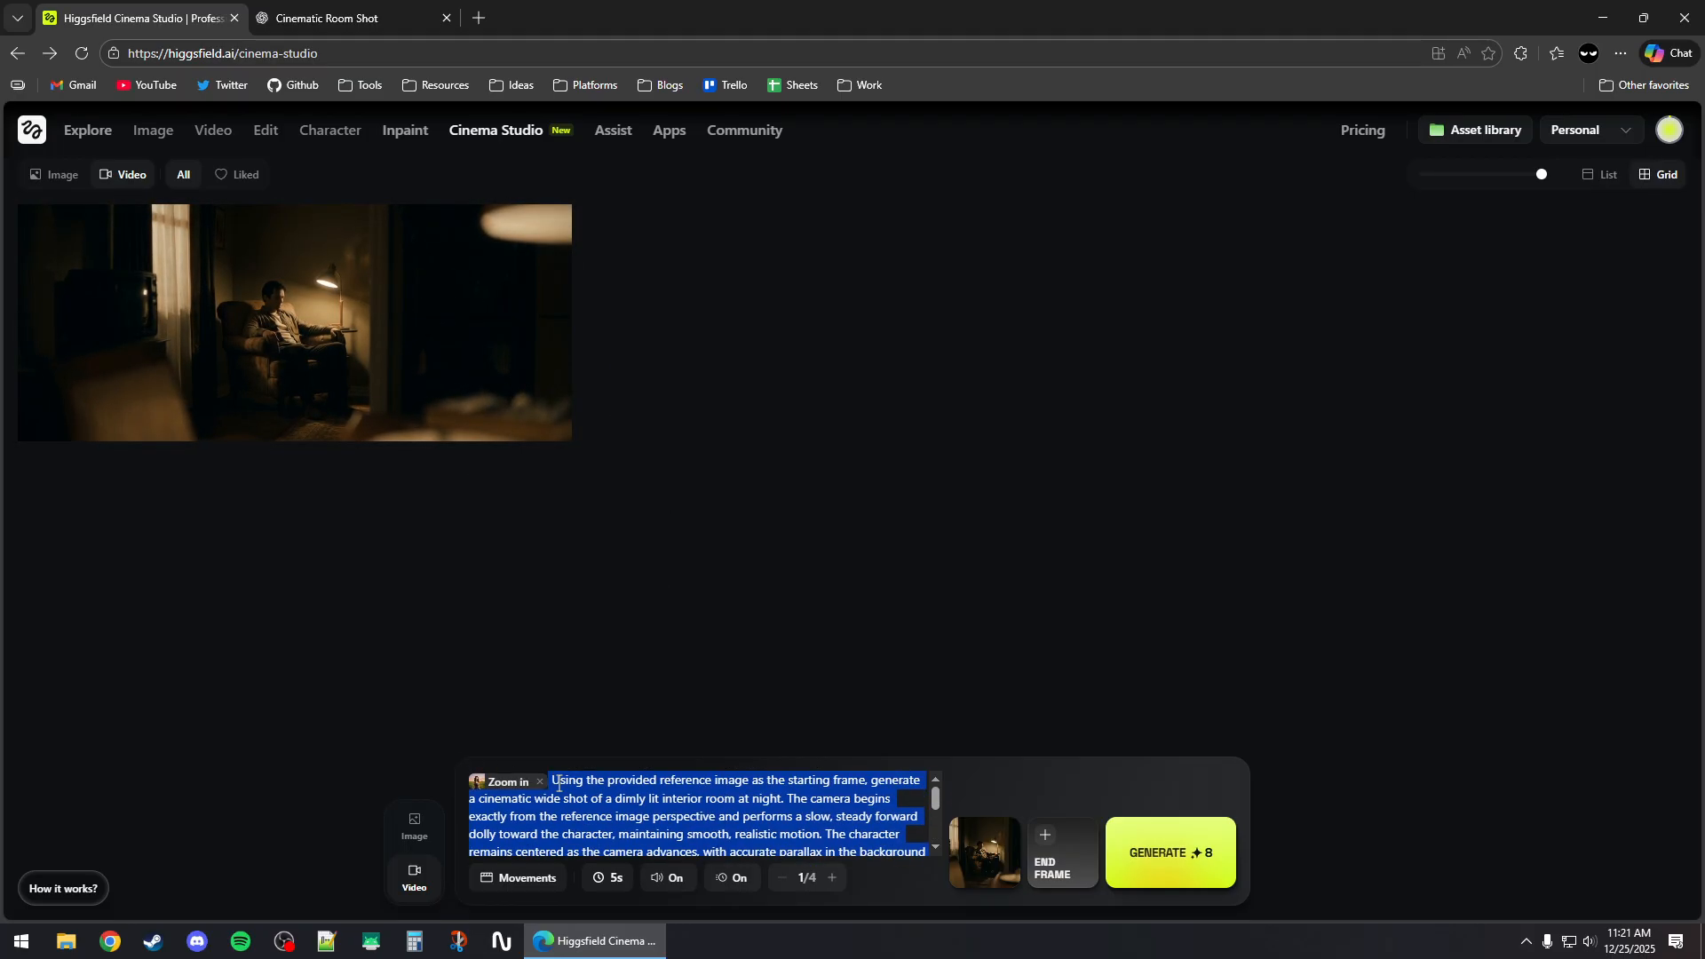
key(BackSpace)
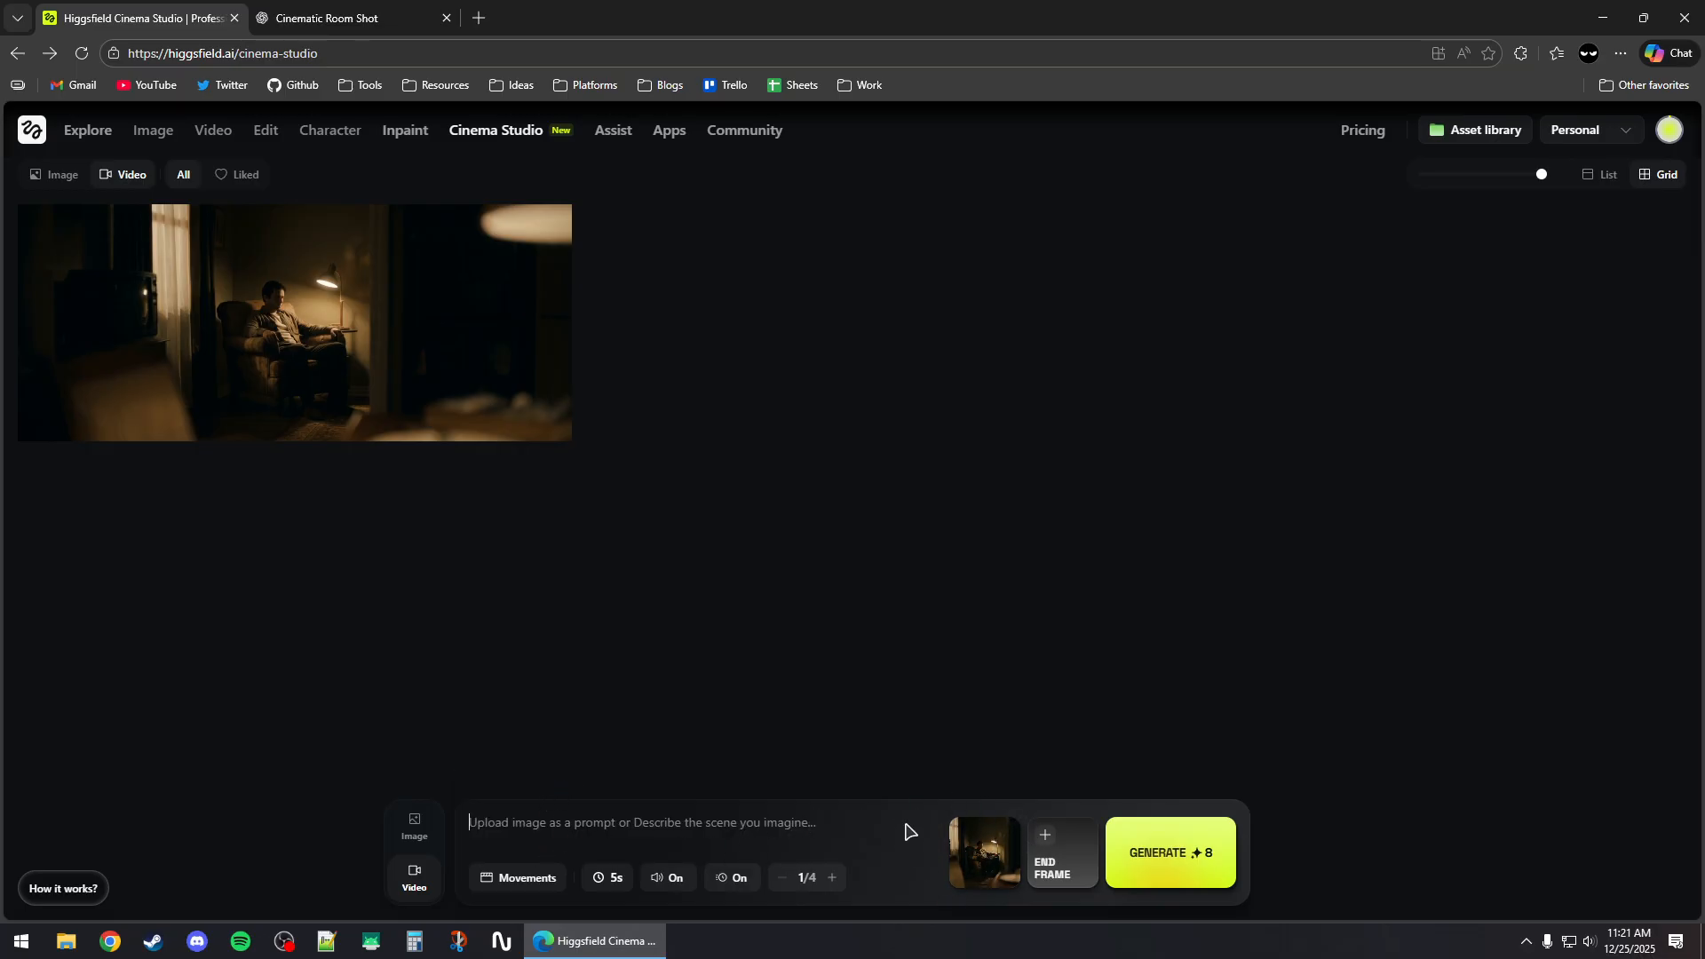
click(1045, 840)
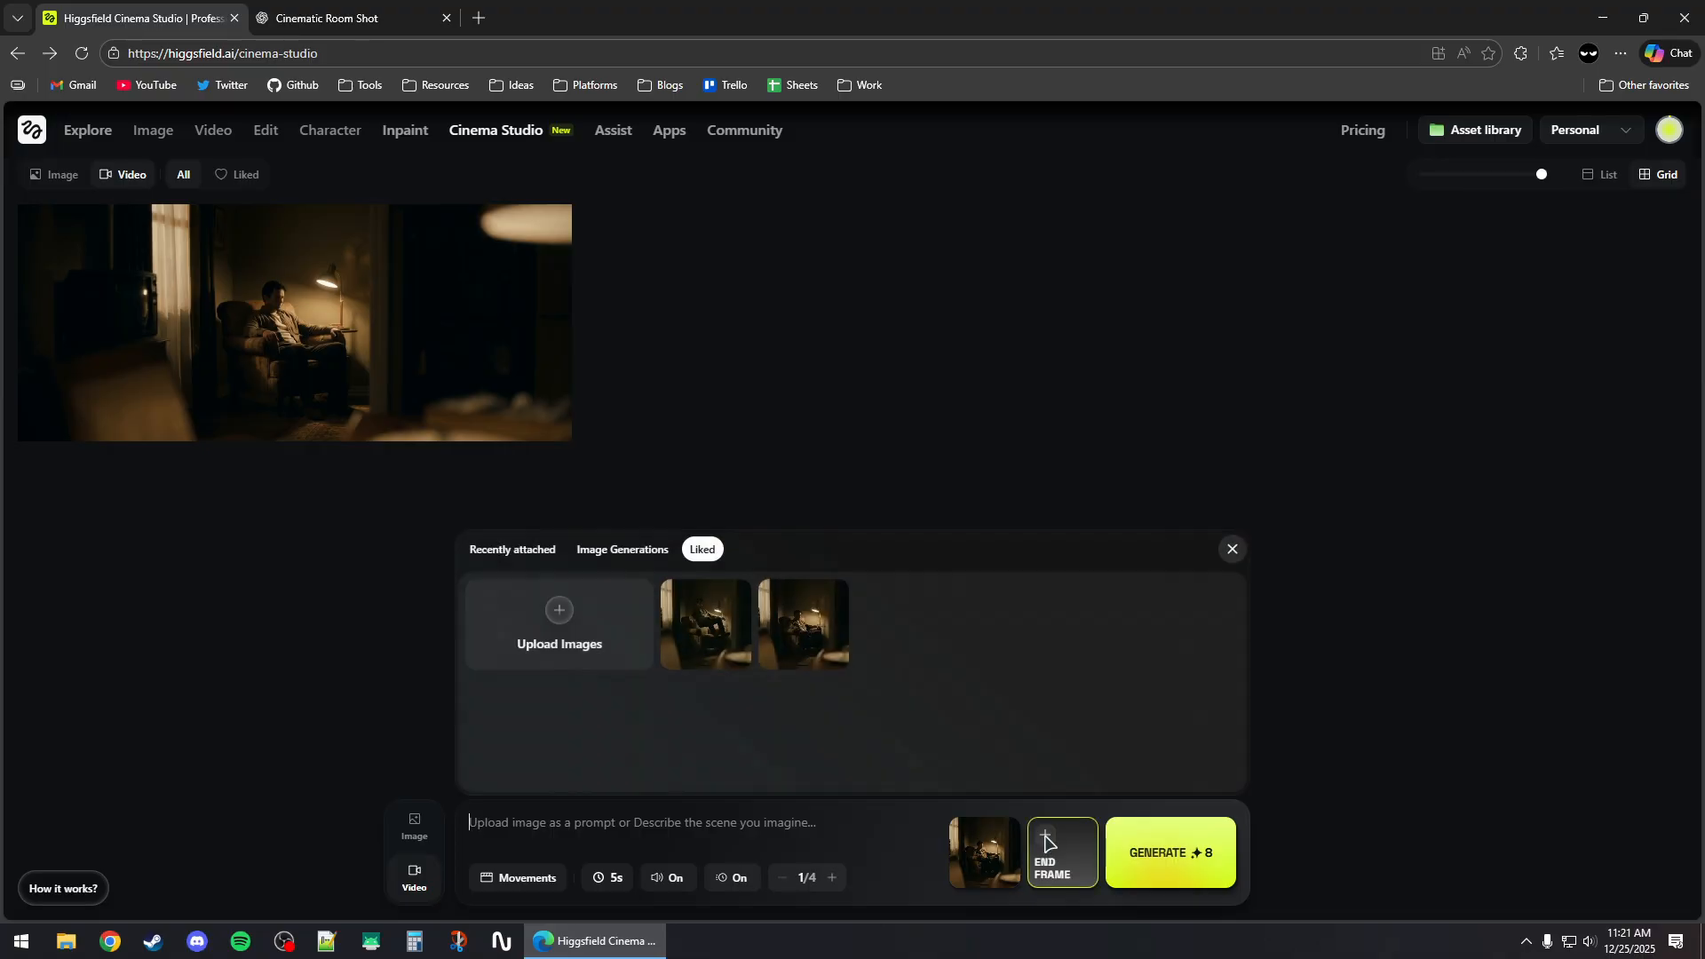
click(696, 630)
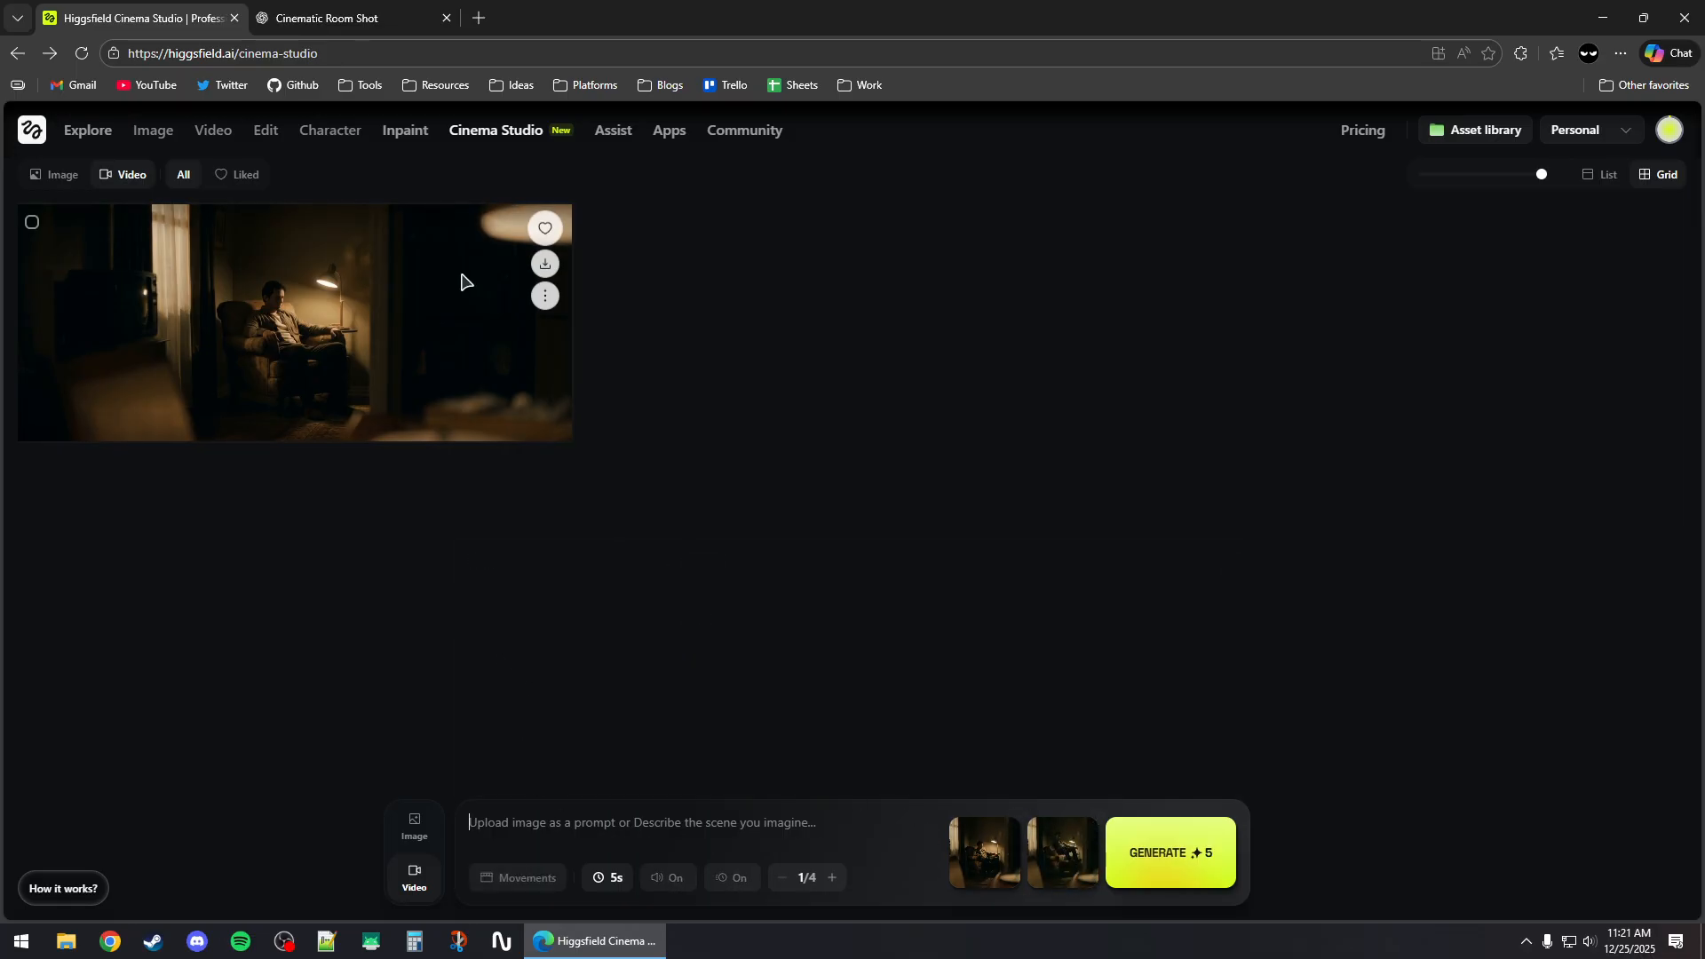
Ask ChatGPT to adjust the prompt so the character slowly floats after the camera approaches, interpolating smoothly between the start and end frame images
click(289, 9)
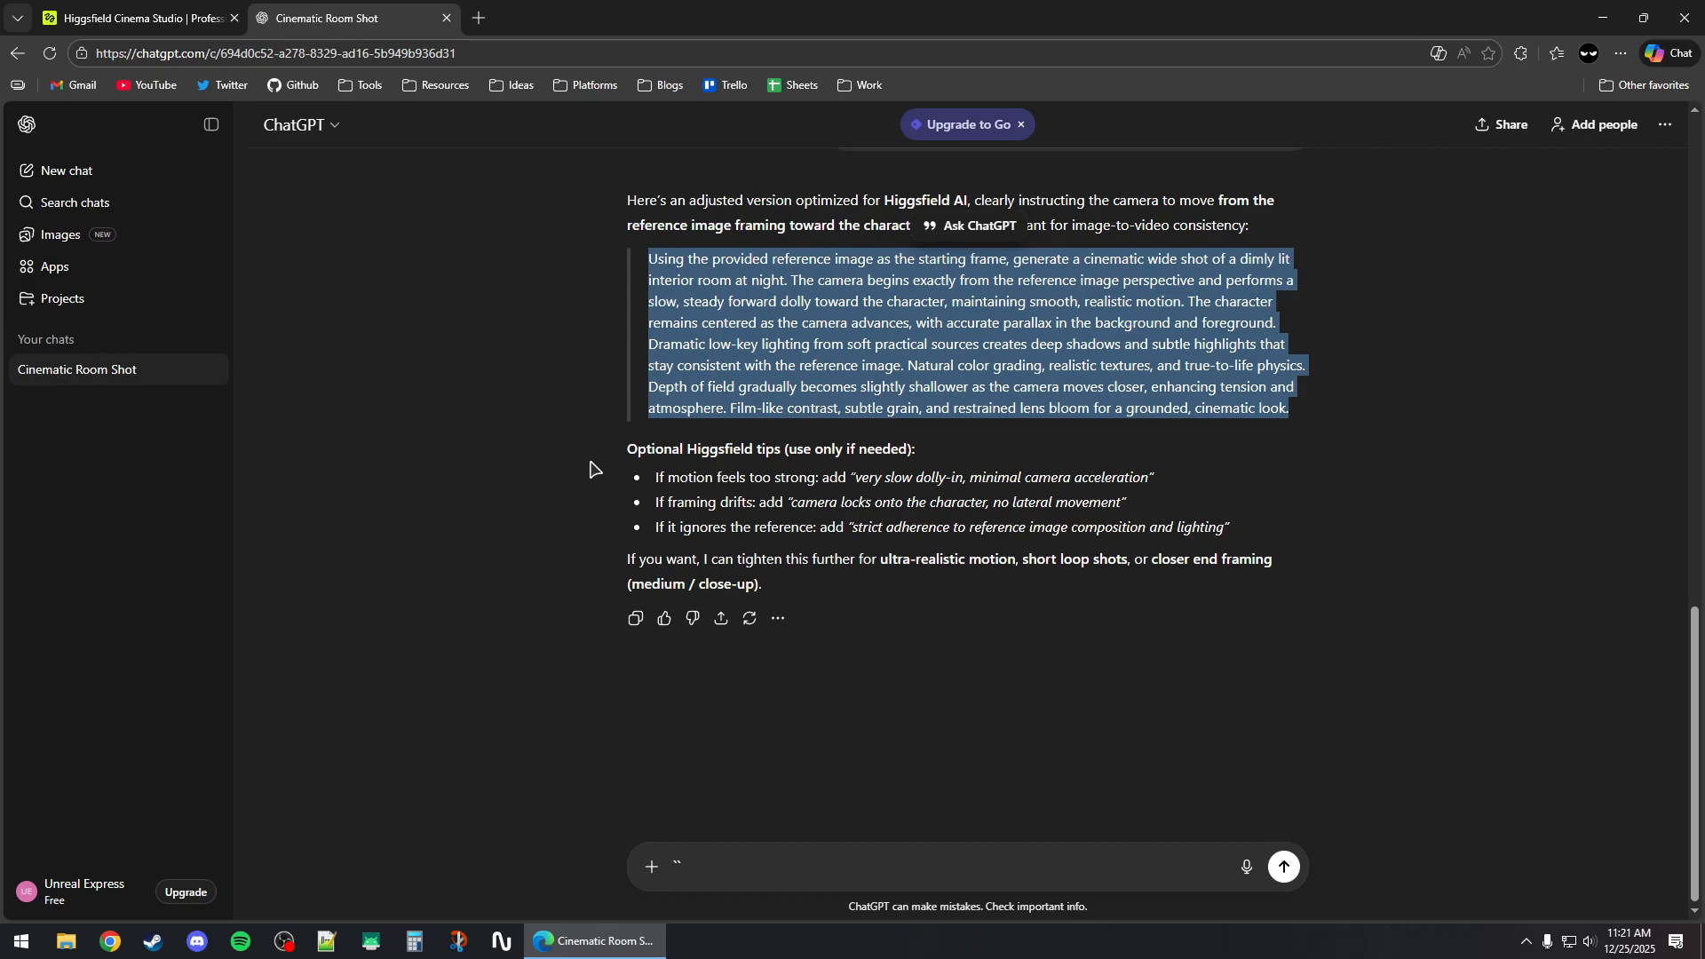
scroll(670, 441, up, 2)
scroll(670, 442, down, 2)
scroll(864, 450, up, 10)
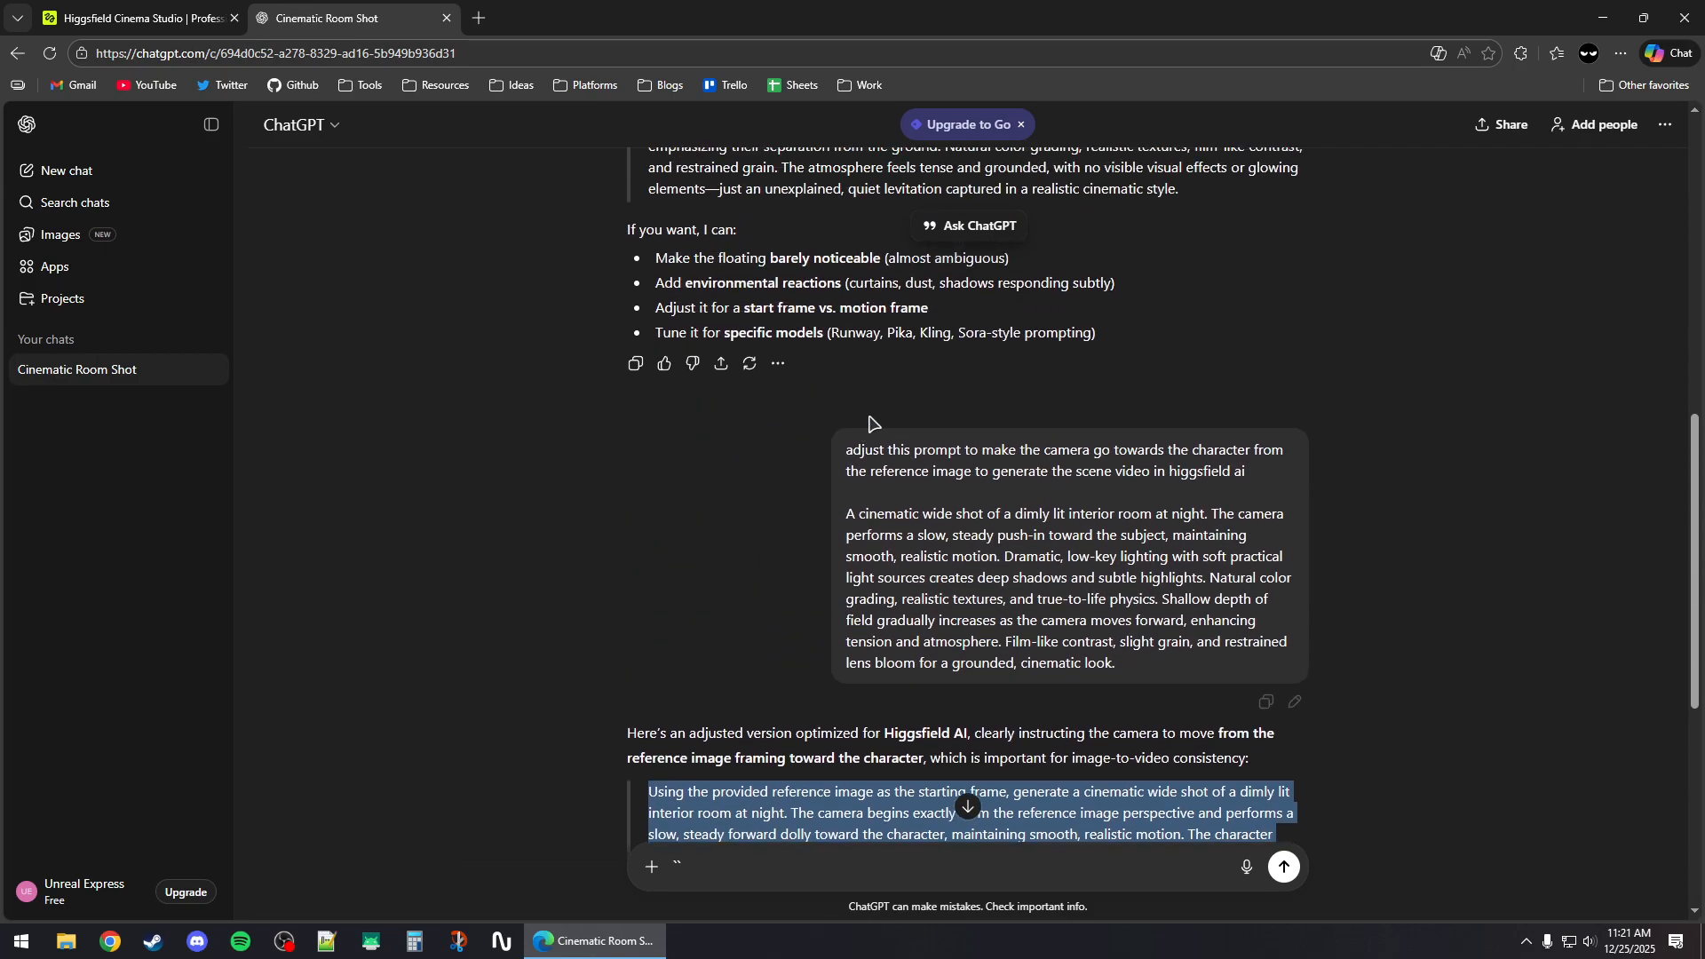
scroll(845, 449, down, 2)
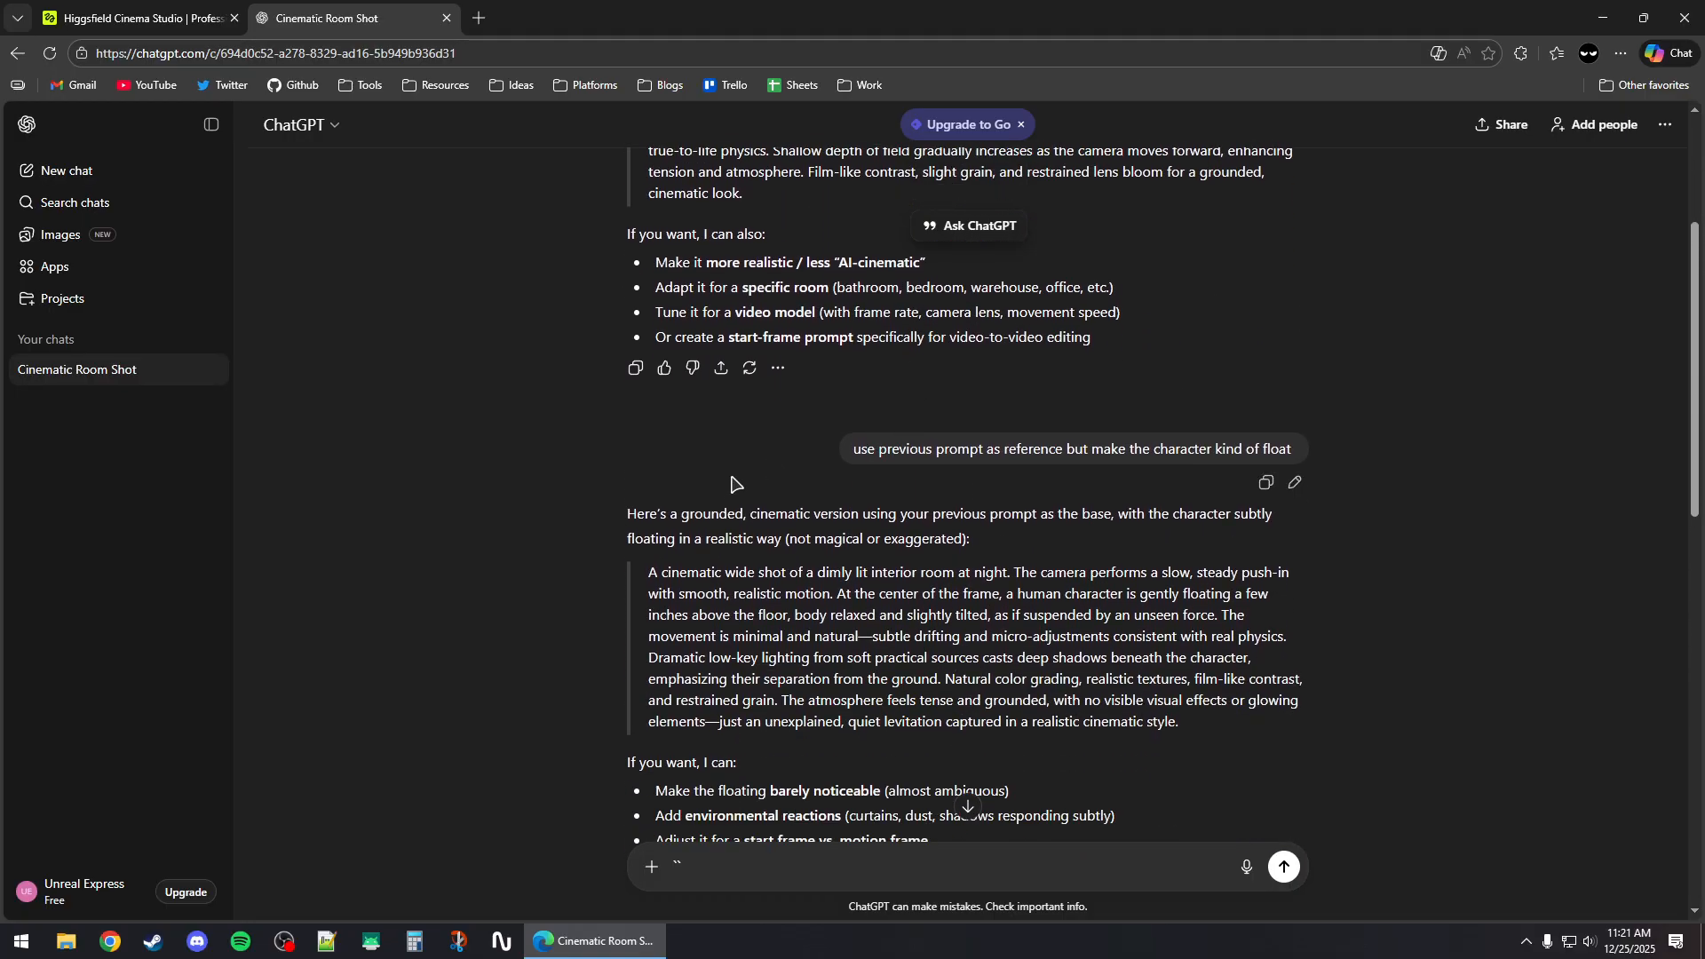
drag(653, 586, 1200, 723)
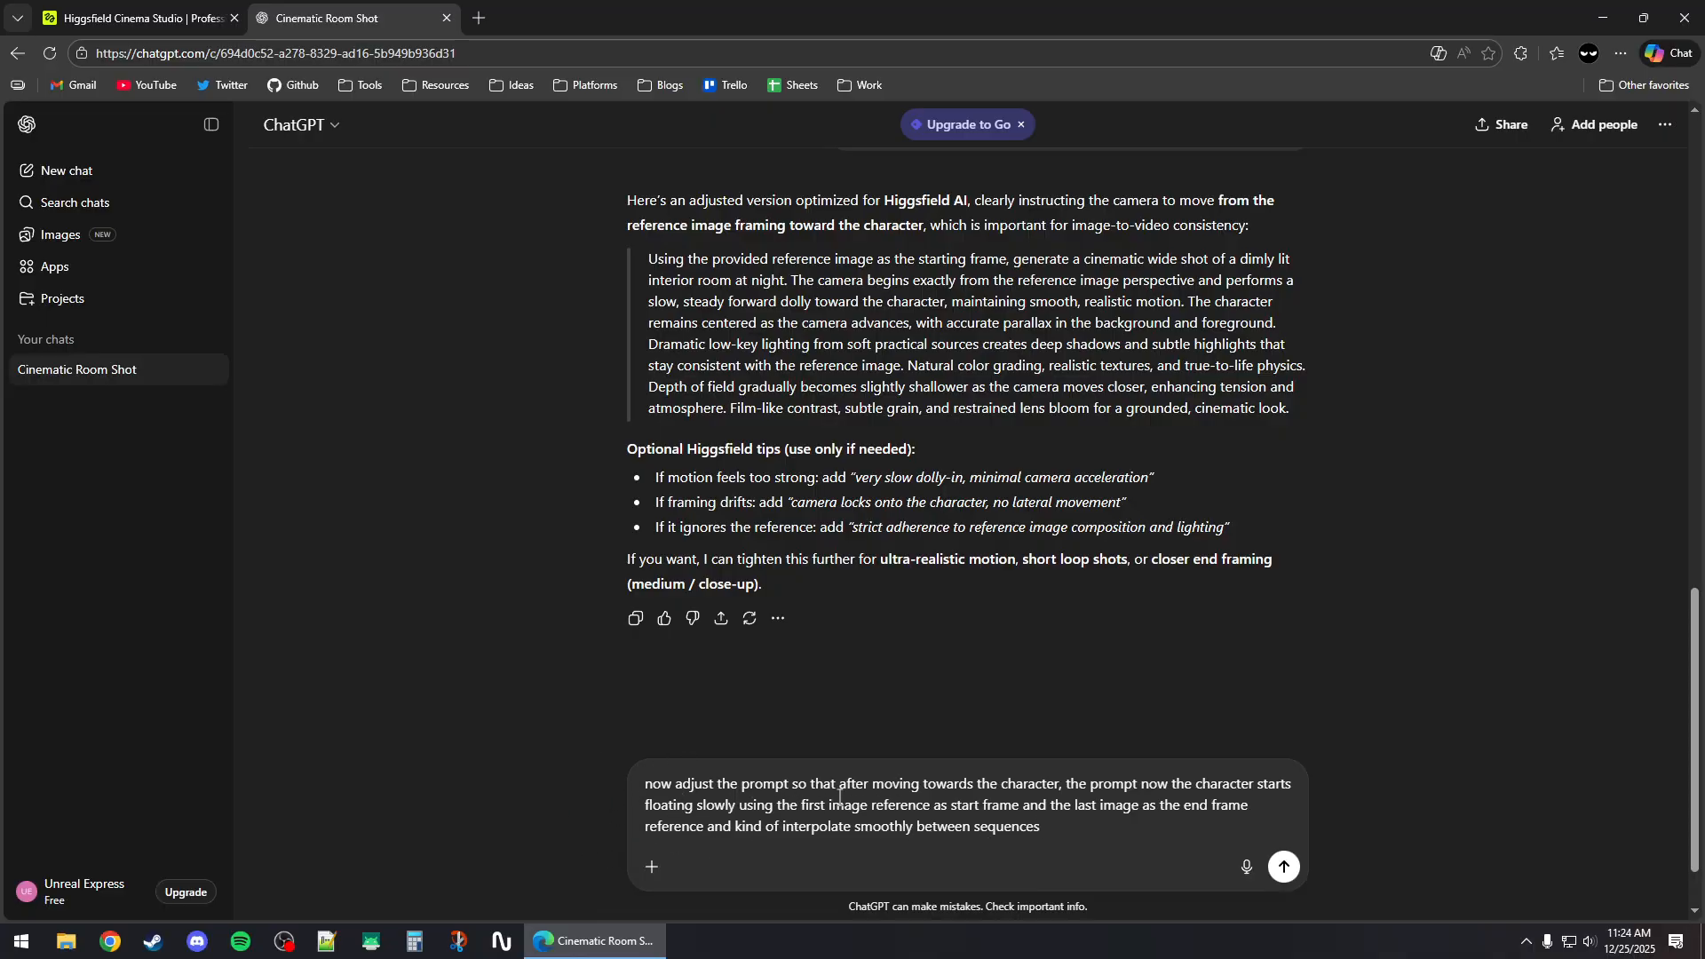
scroll(1181, 789, down, 1)
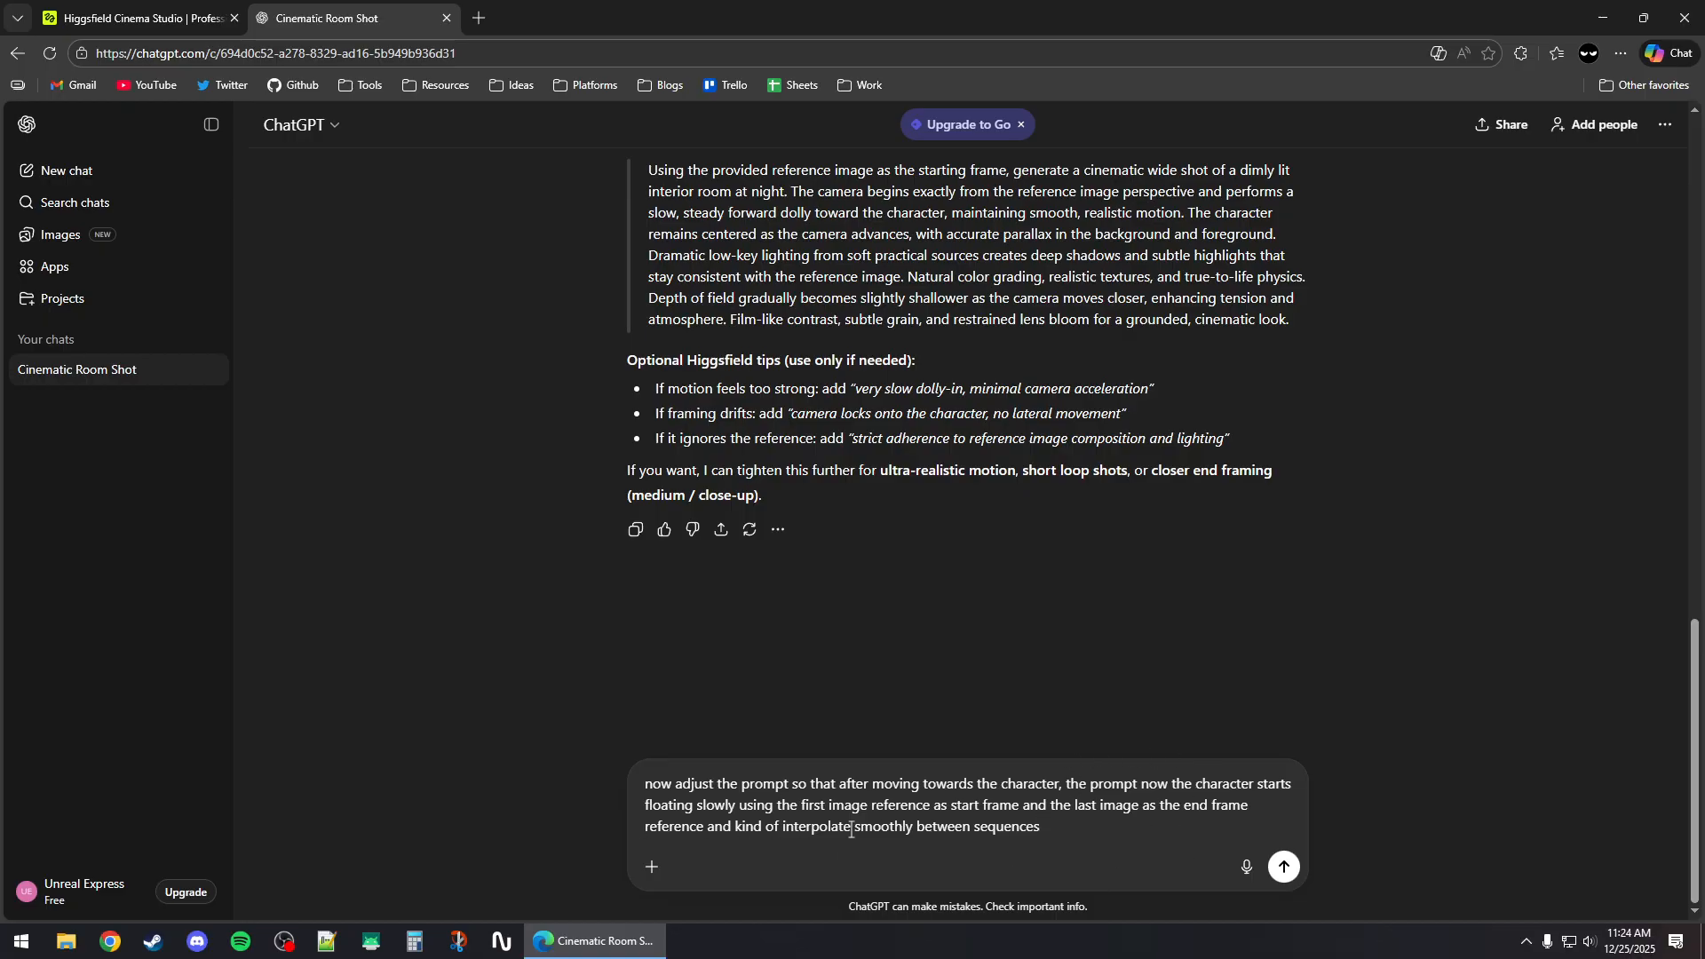
drag(1077, 831, 674, 787)
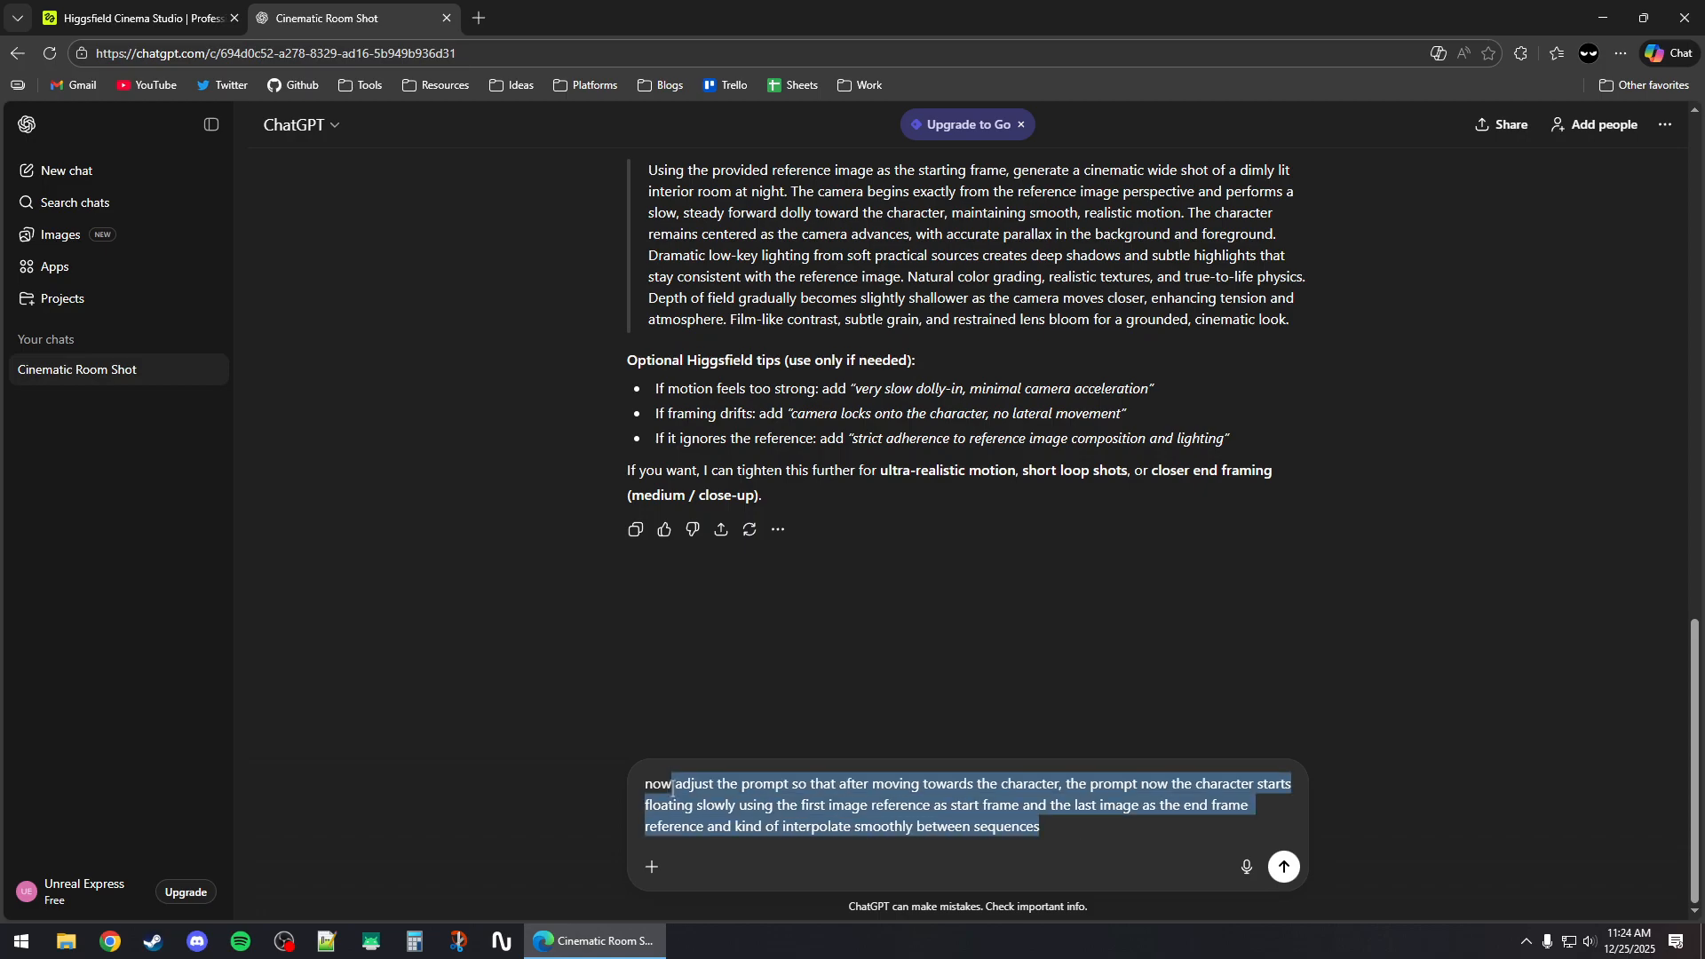
drag(1066, 836, 619, 778)
drag(1006, 839, 682, 775)
click(1283, 867)
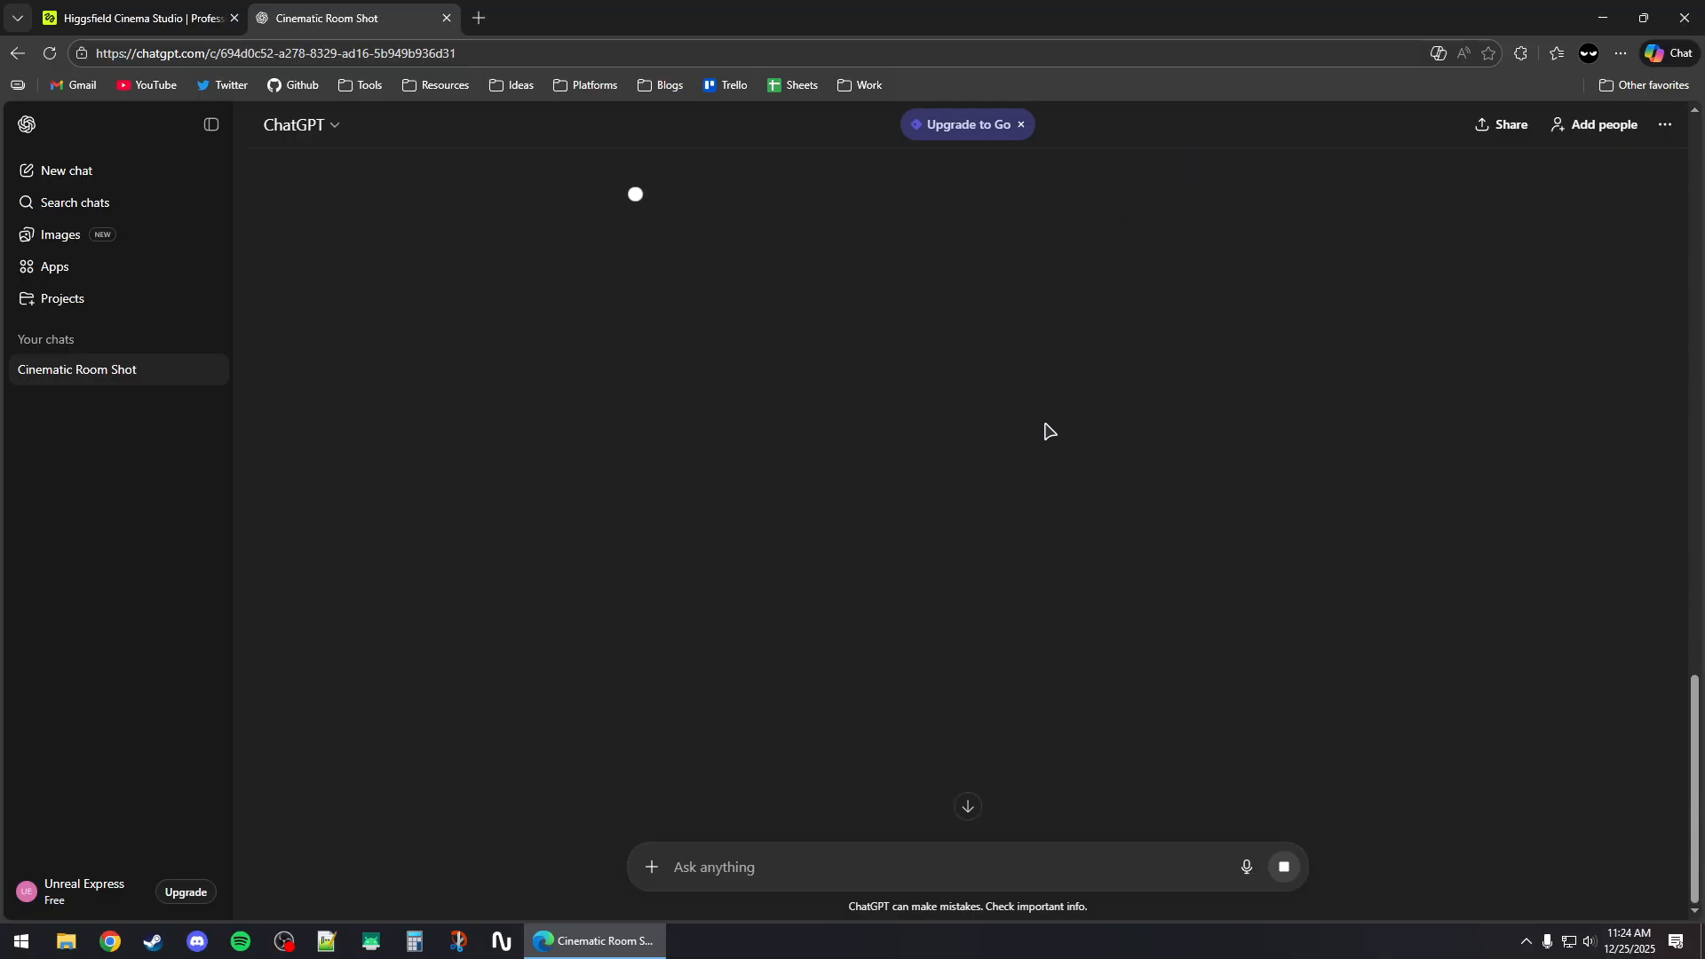
Copy the three-paragraph start-to-end-frame levitation prompt from ChatGPT into the Cinema Studio video prompt
text(``)
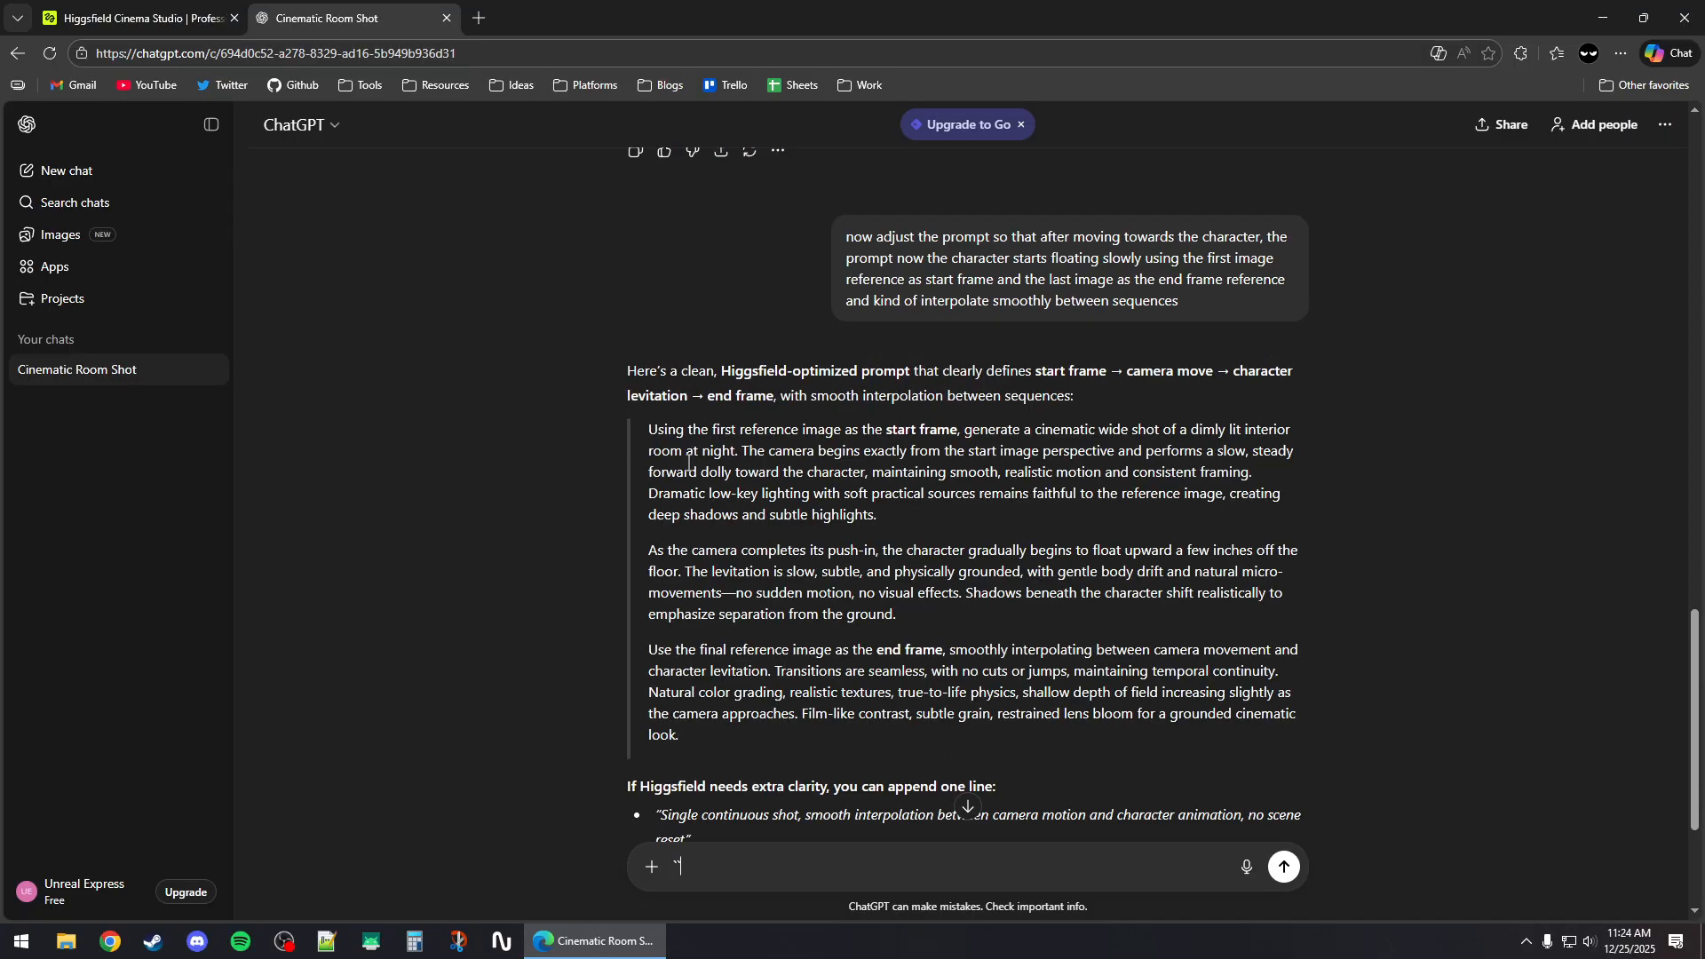
scroll(749, 437, down, 1)
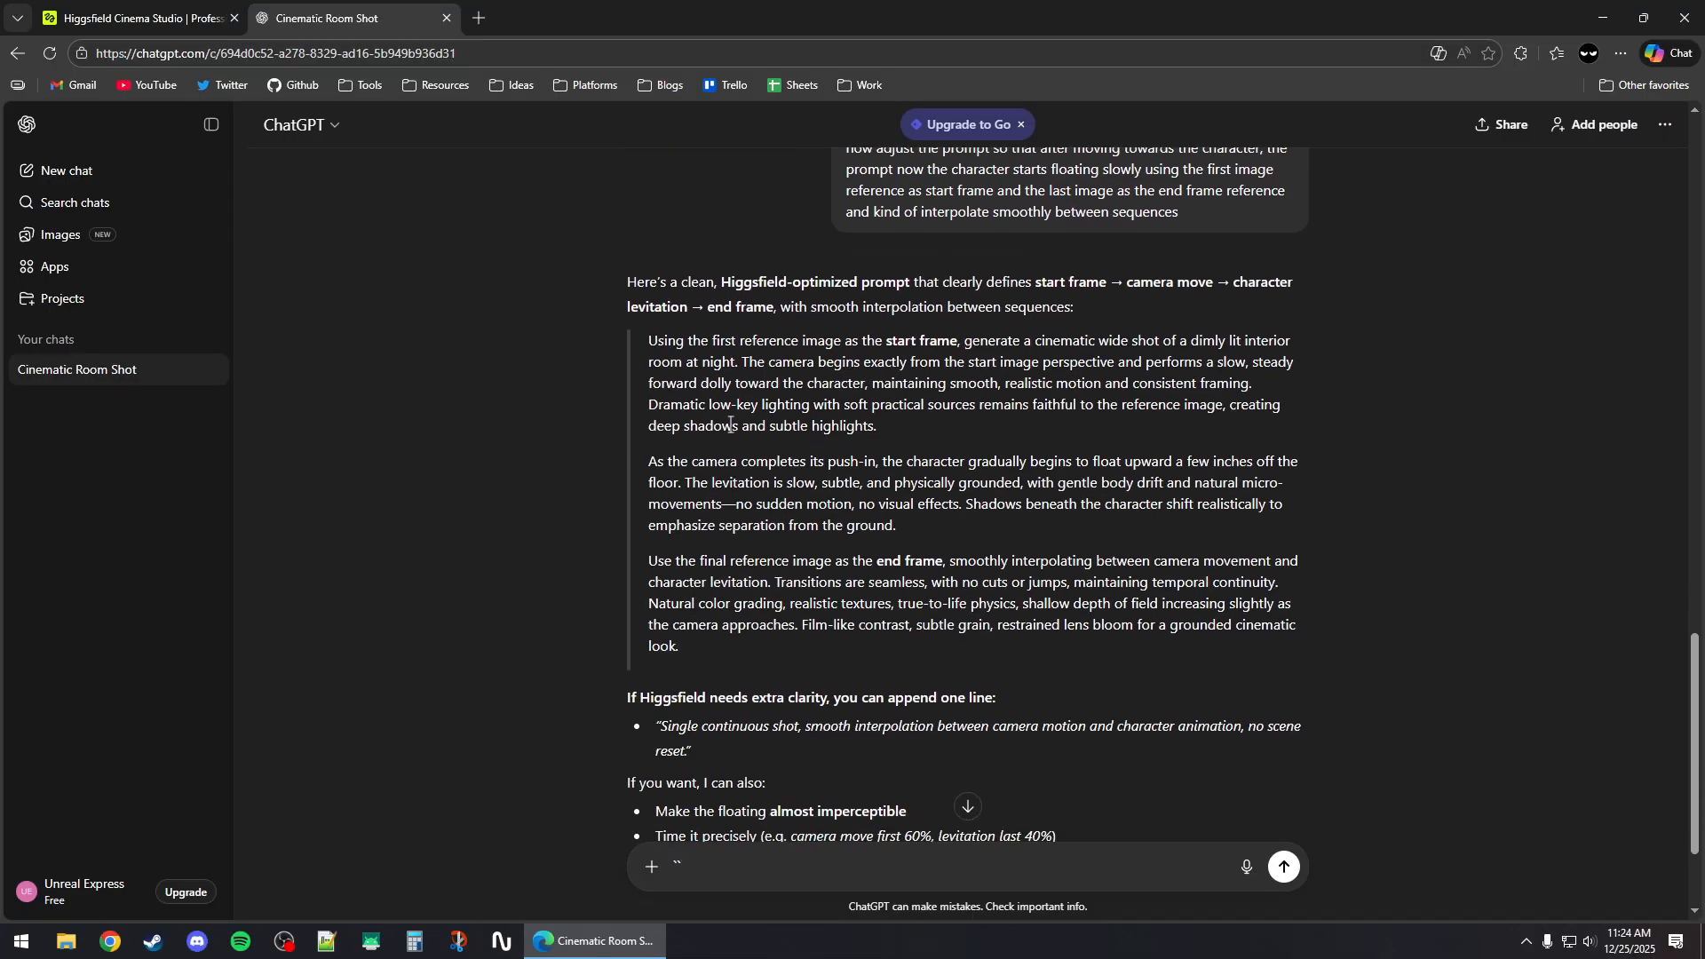
drag(655, 340, 910, 653)
right_click(729, 574)
click(793, 588)
click(178, 16)
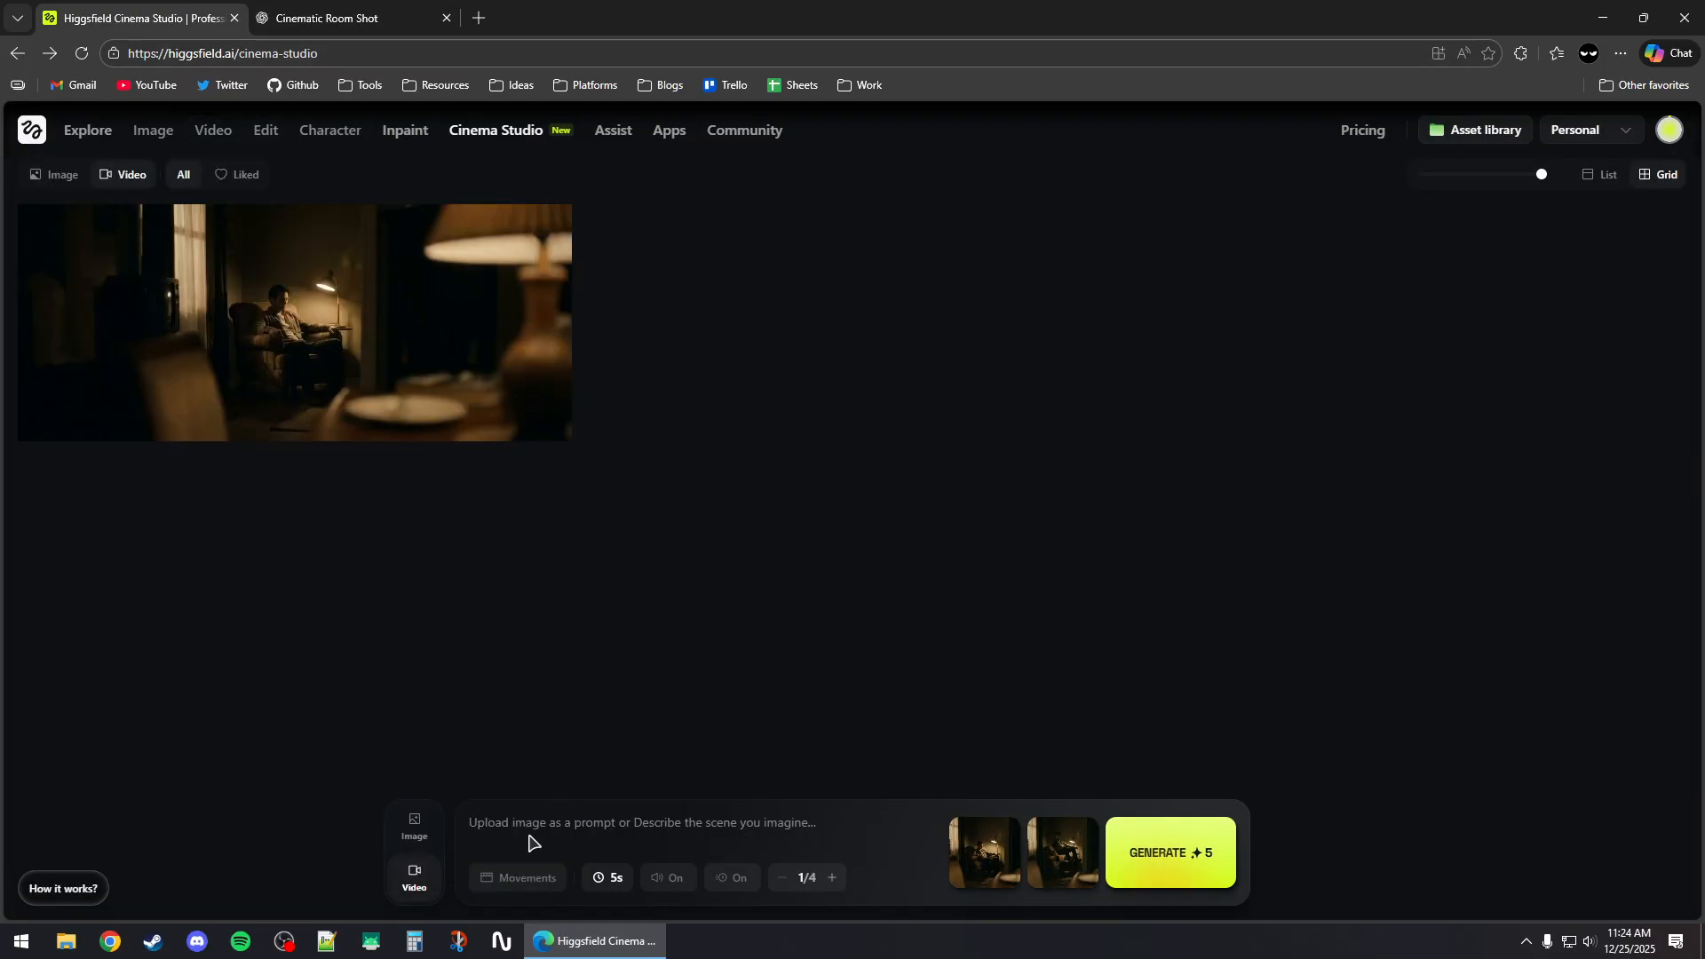
click(558, 826)
key(ctrl+v)
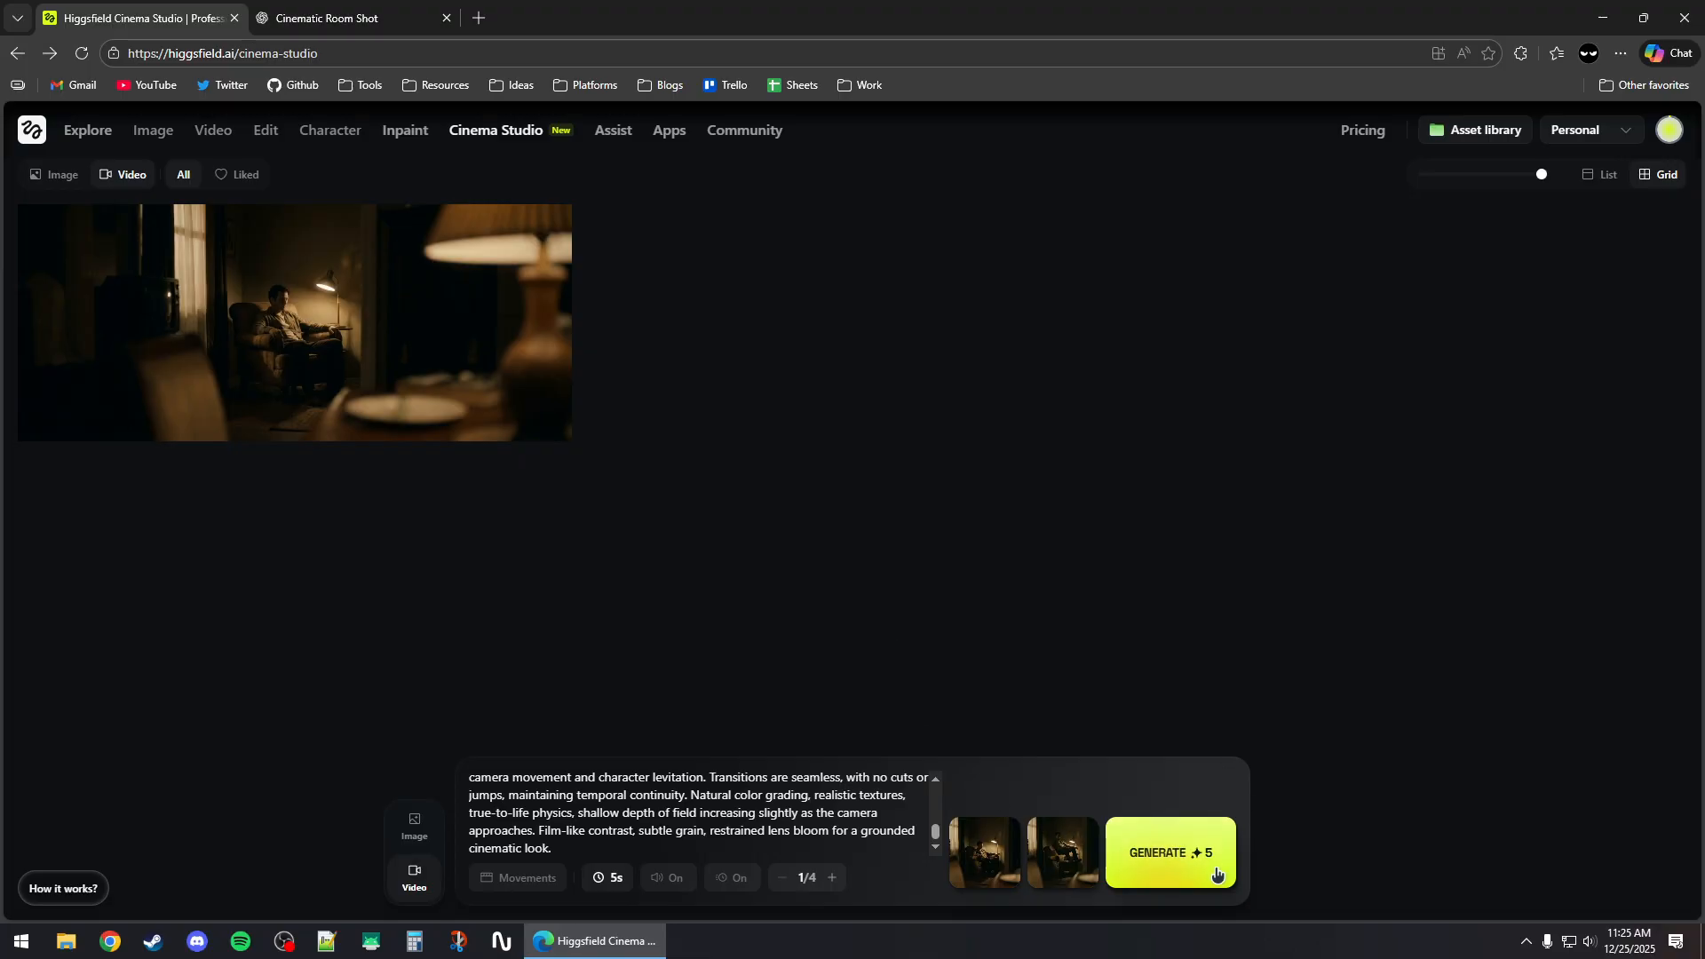
Generate the 5s levitation video from the start and end frames and open the result
click(1158, 854)
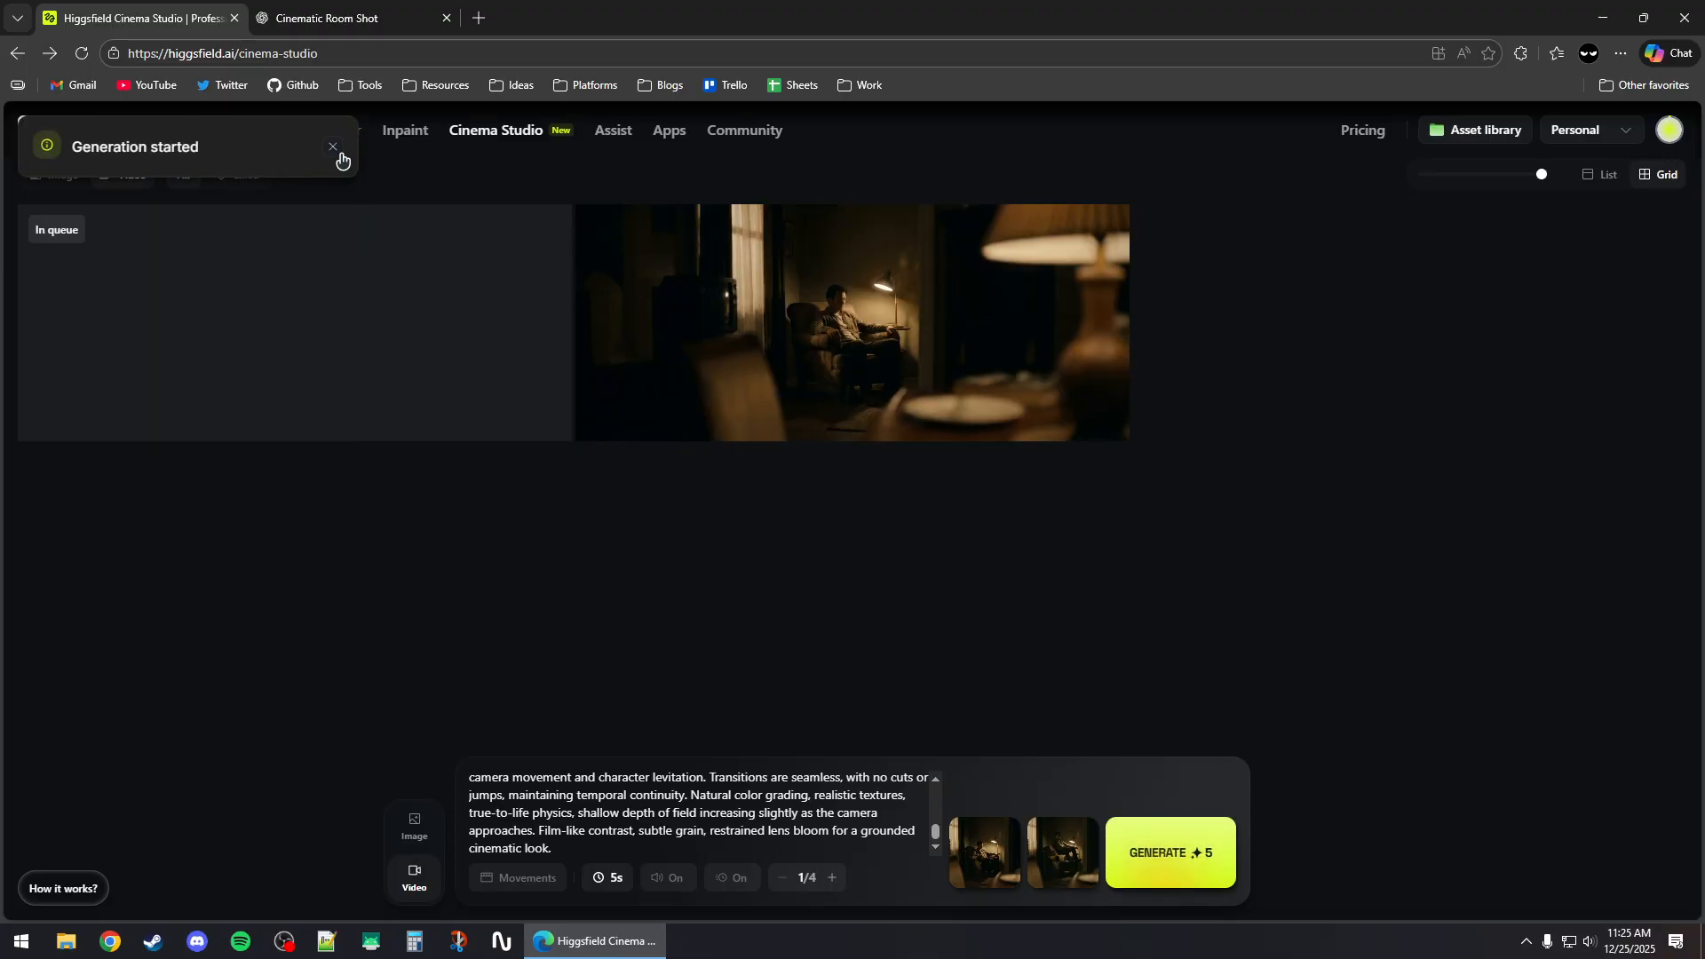
click(338, 153)
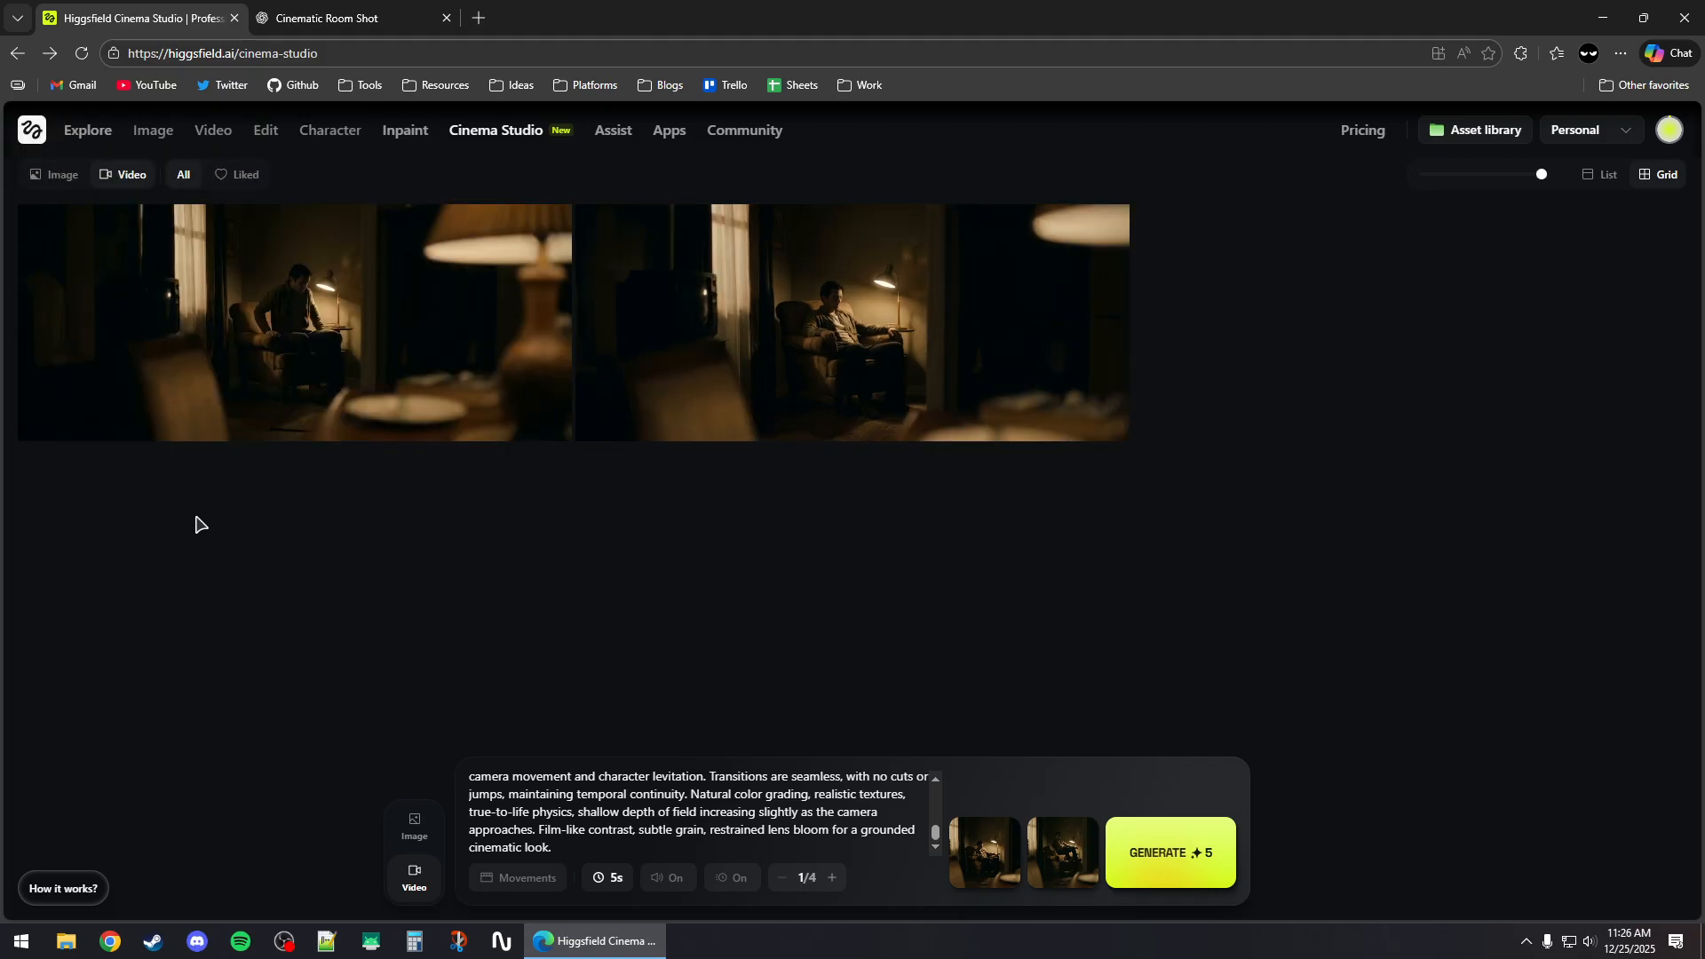
mouse_move(312, 377)
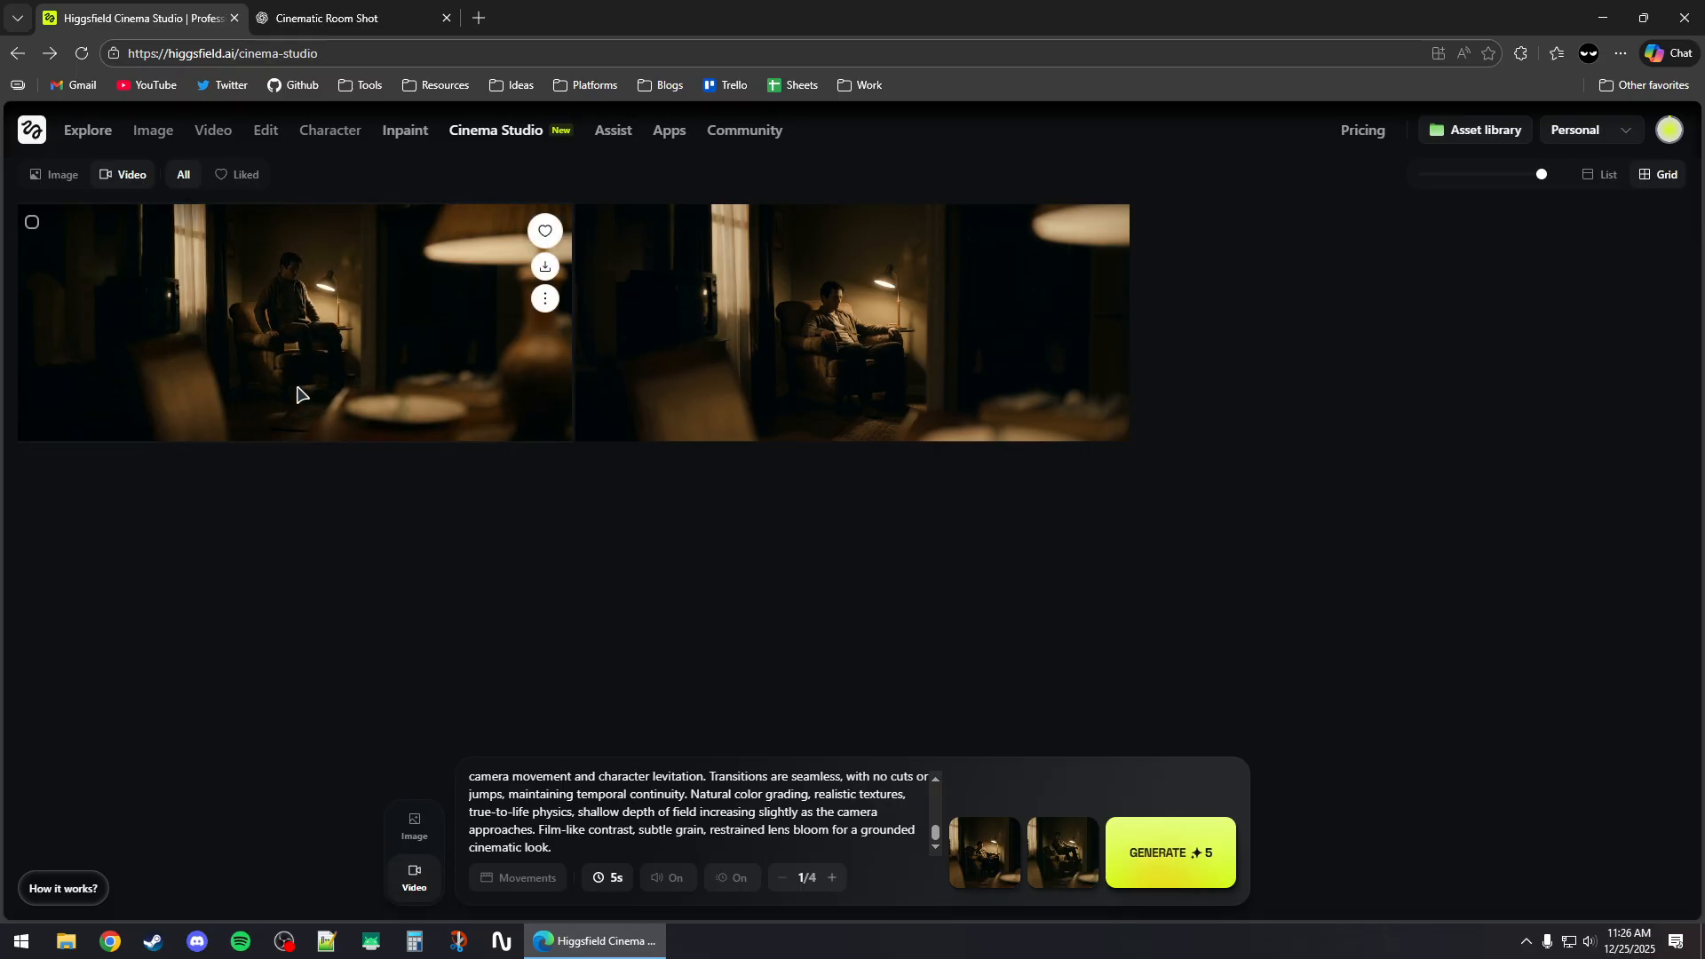
click(301, 302)
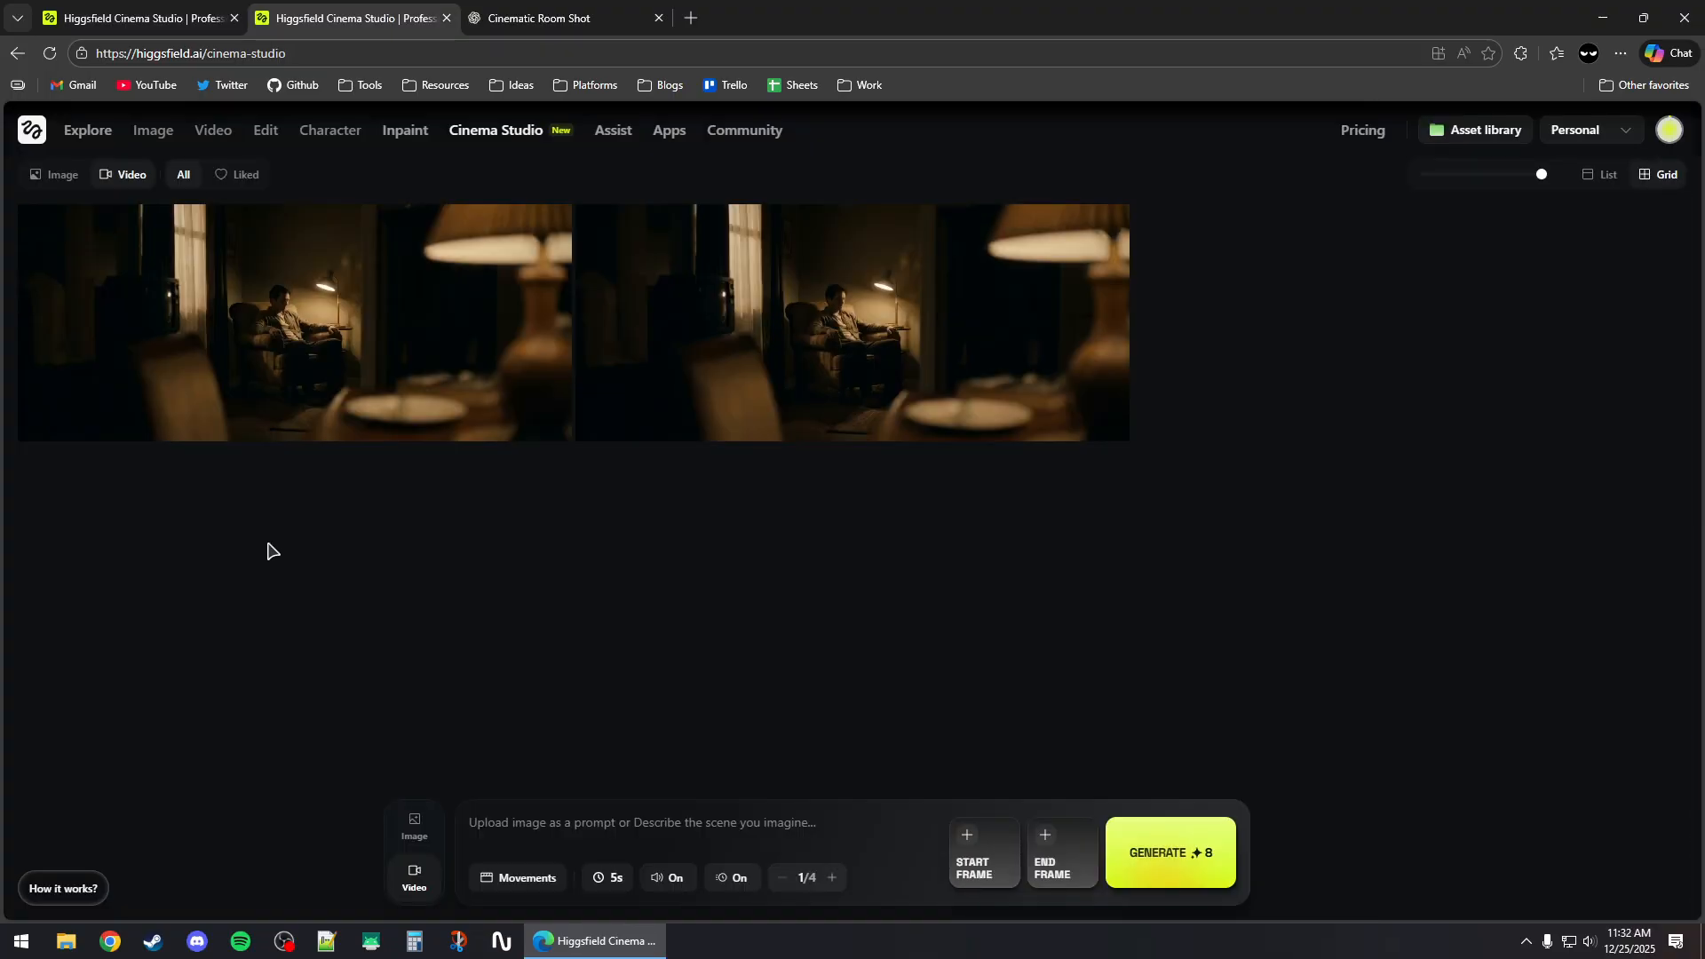
Preview the two generated room videos in the grid and open the levitation video in the full viewer
mouse_move(334, 439)
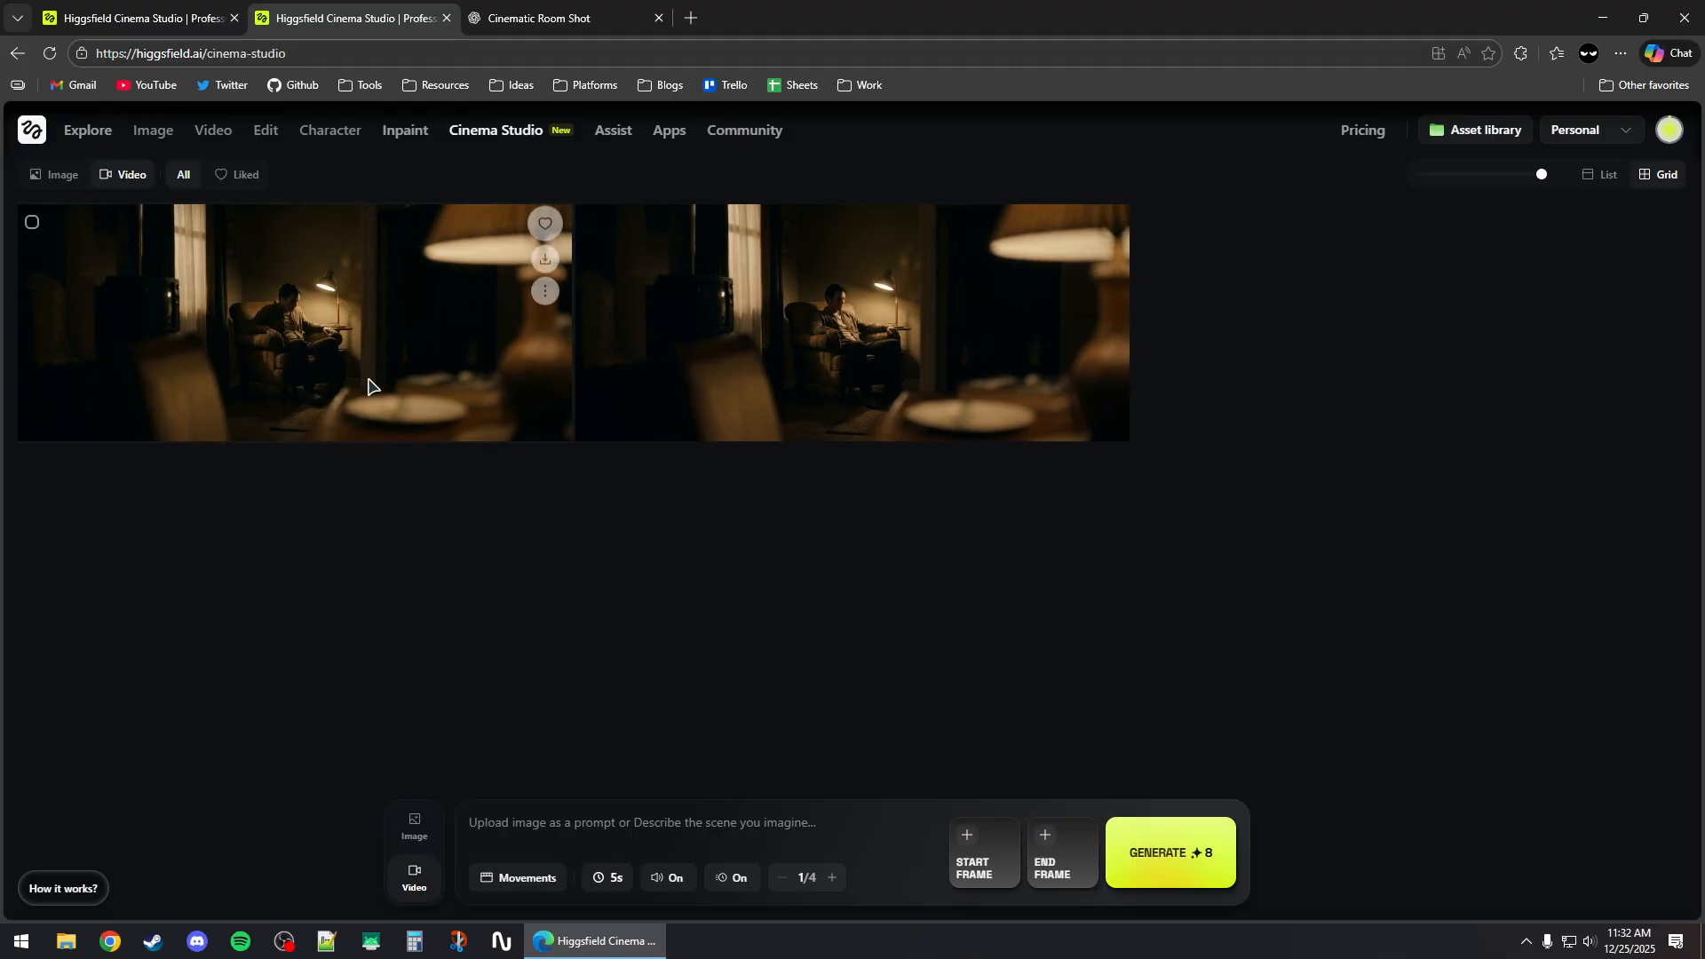
mouse_move(662, 277)
mouse_move(488, 358)
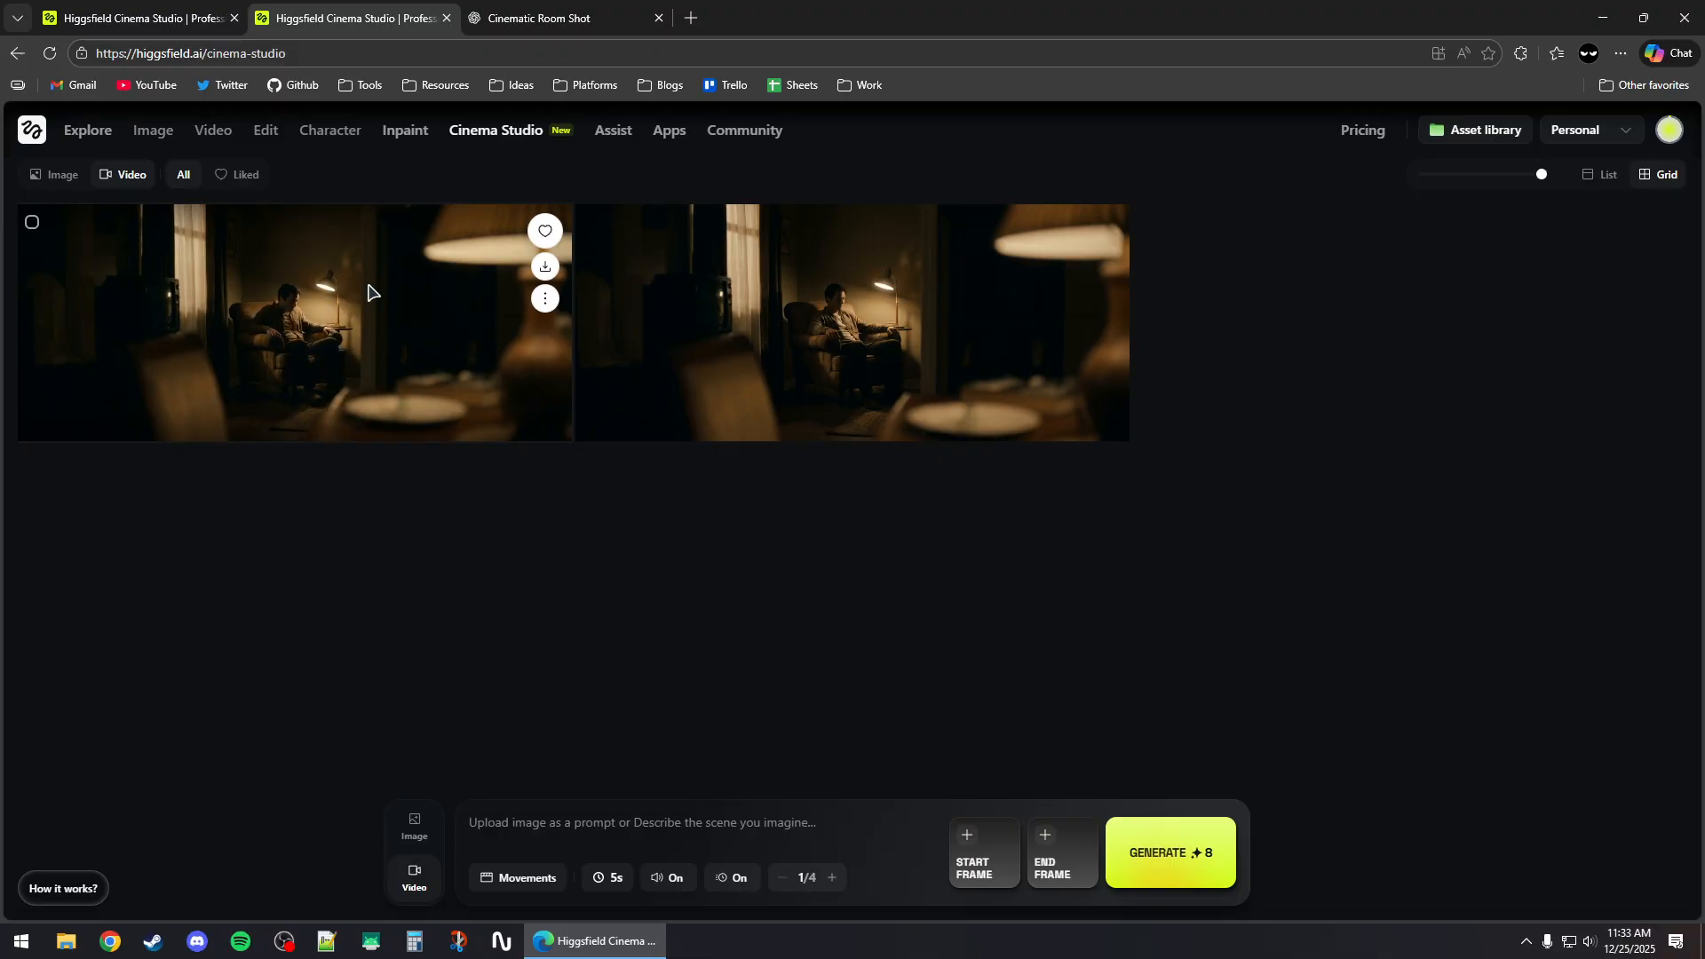
click(403, 258)
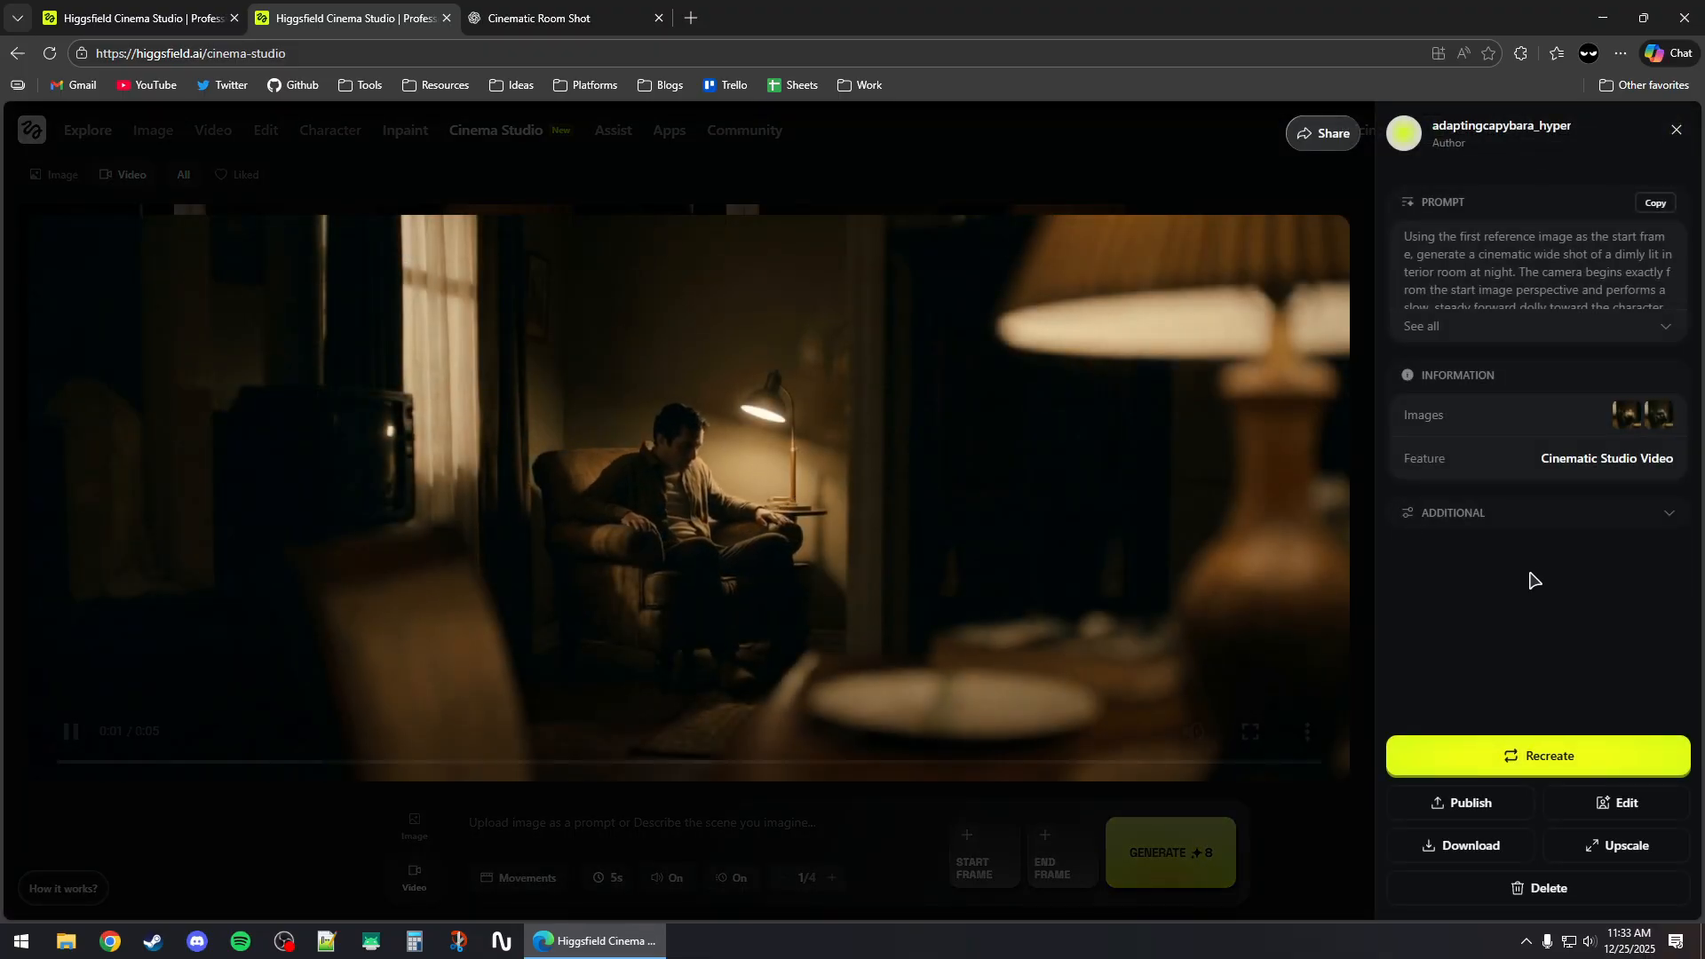
Open the levitation video for editing, examine the motion control options and existing prompt, and return to Cinema Studio
click(1616, 803)
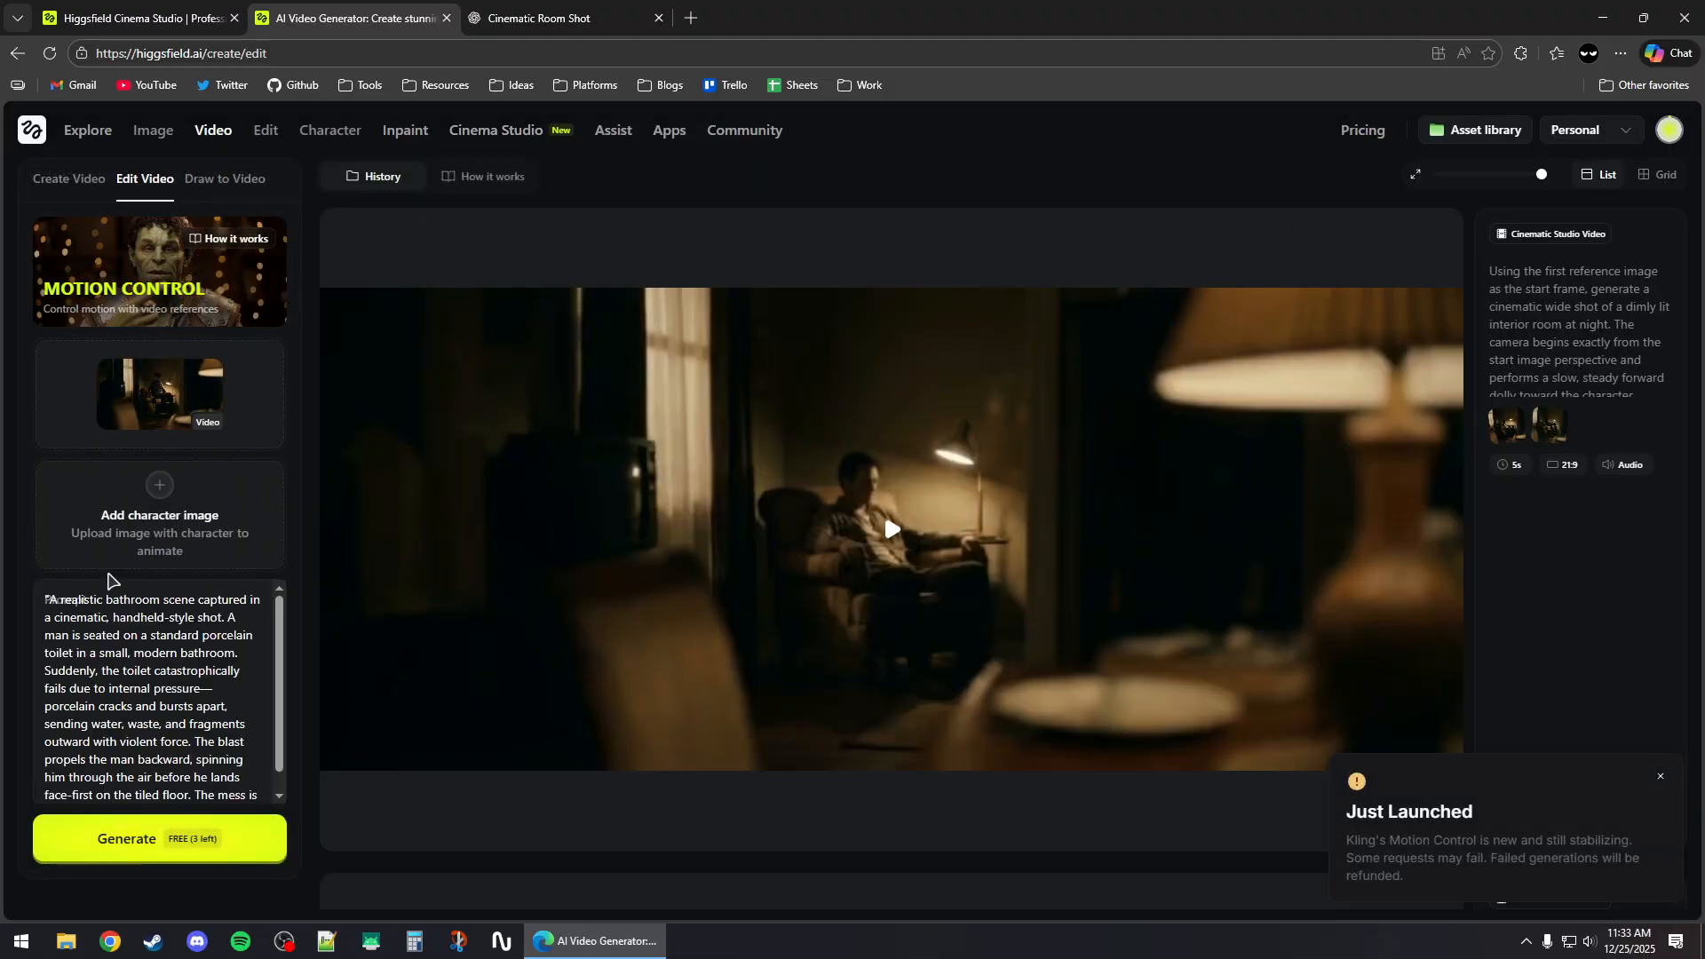
scroll(278, 637, down, 1)
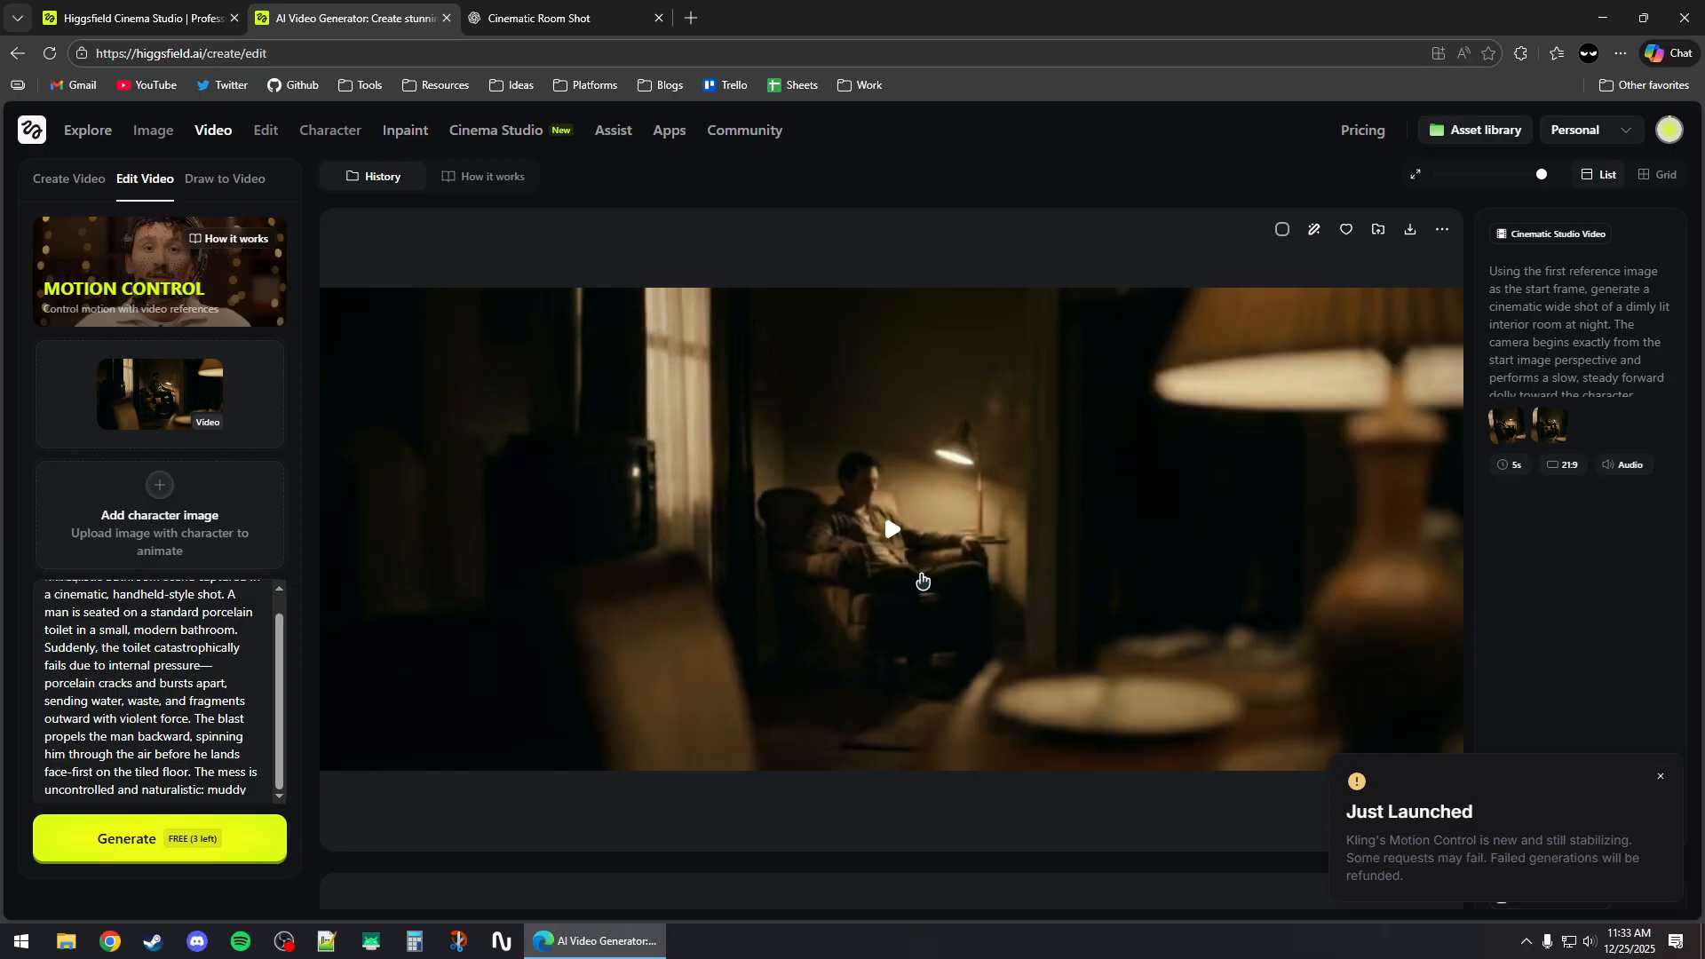
click(1661, 778)
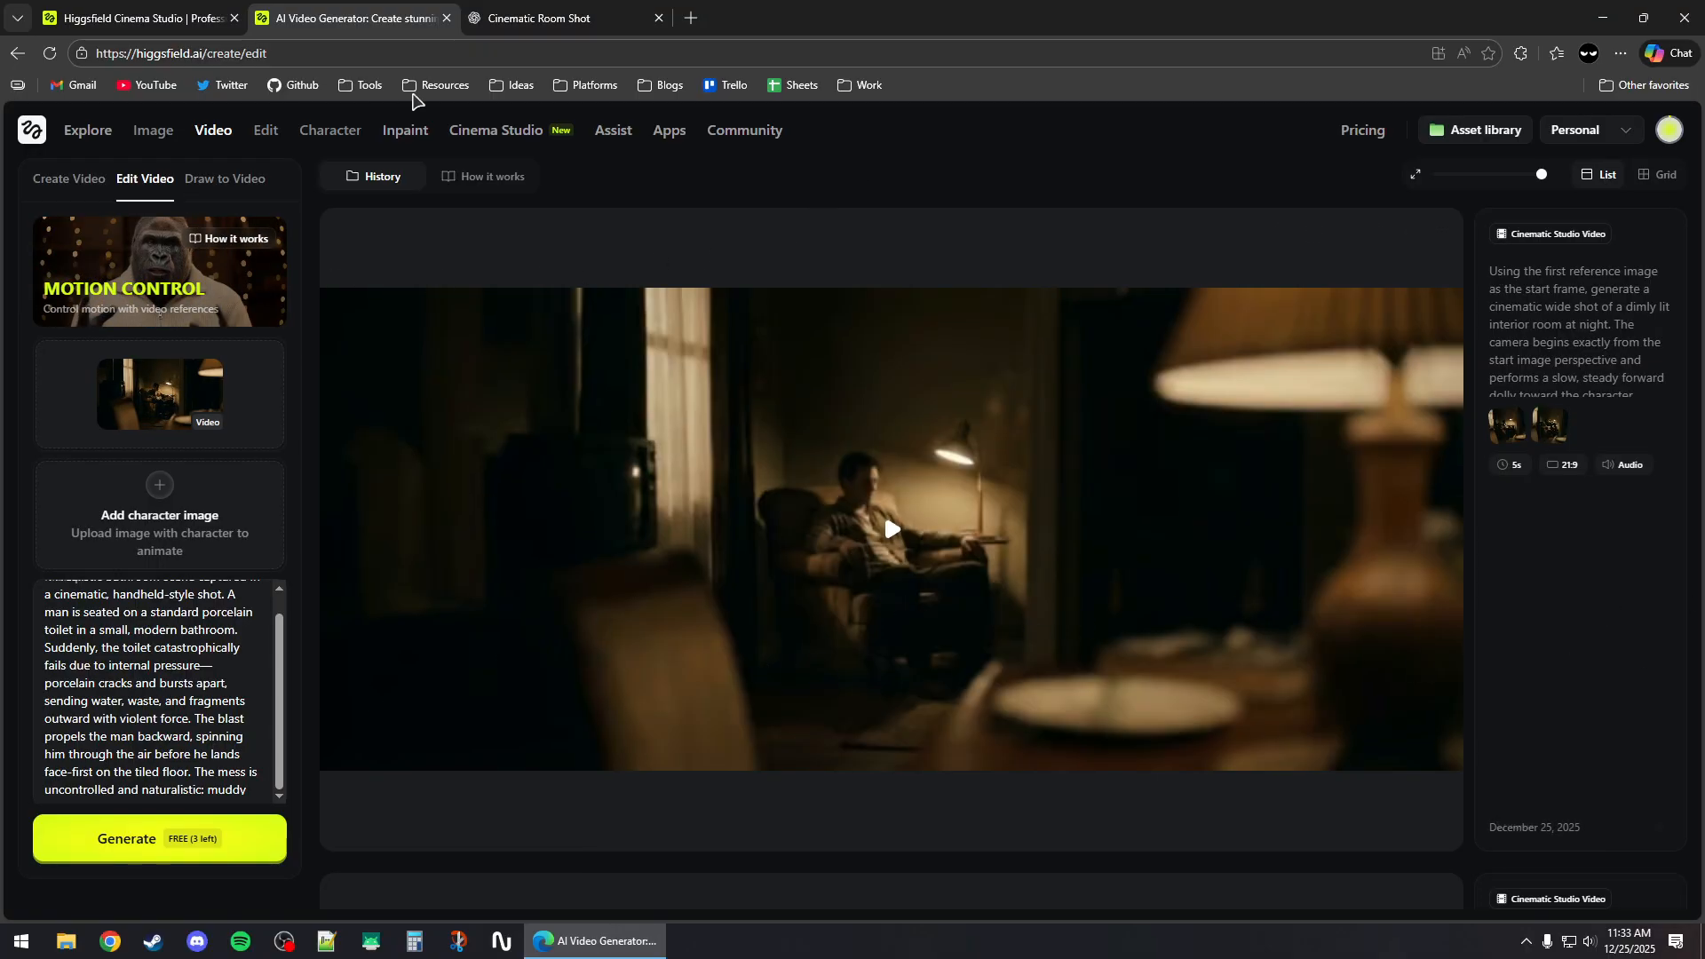
click(462, 135)
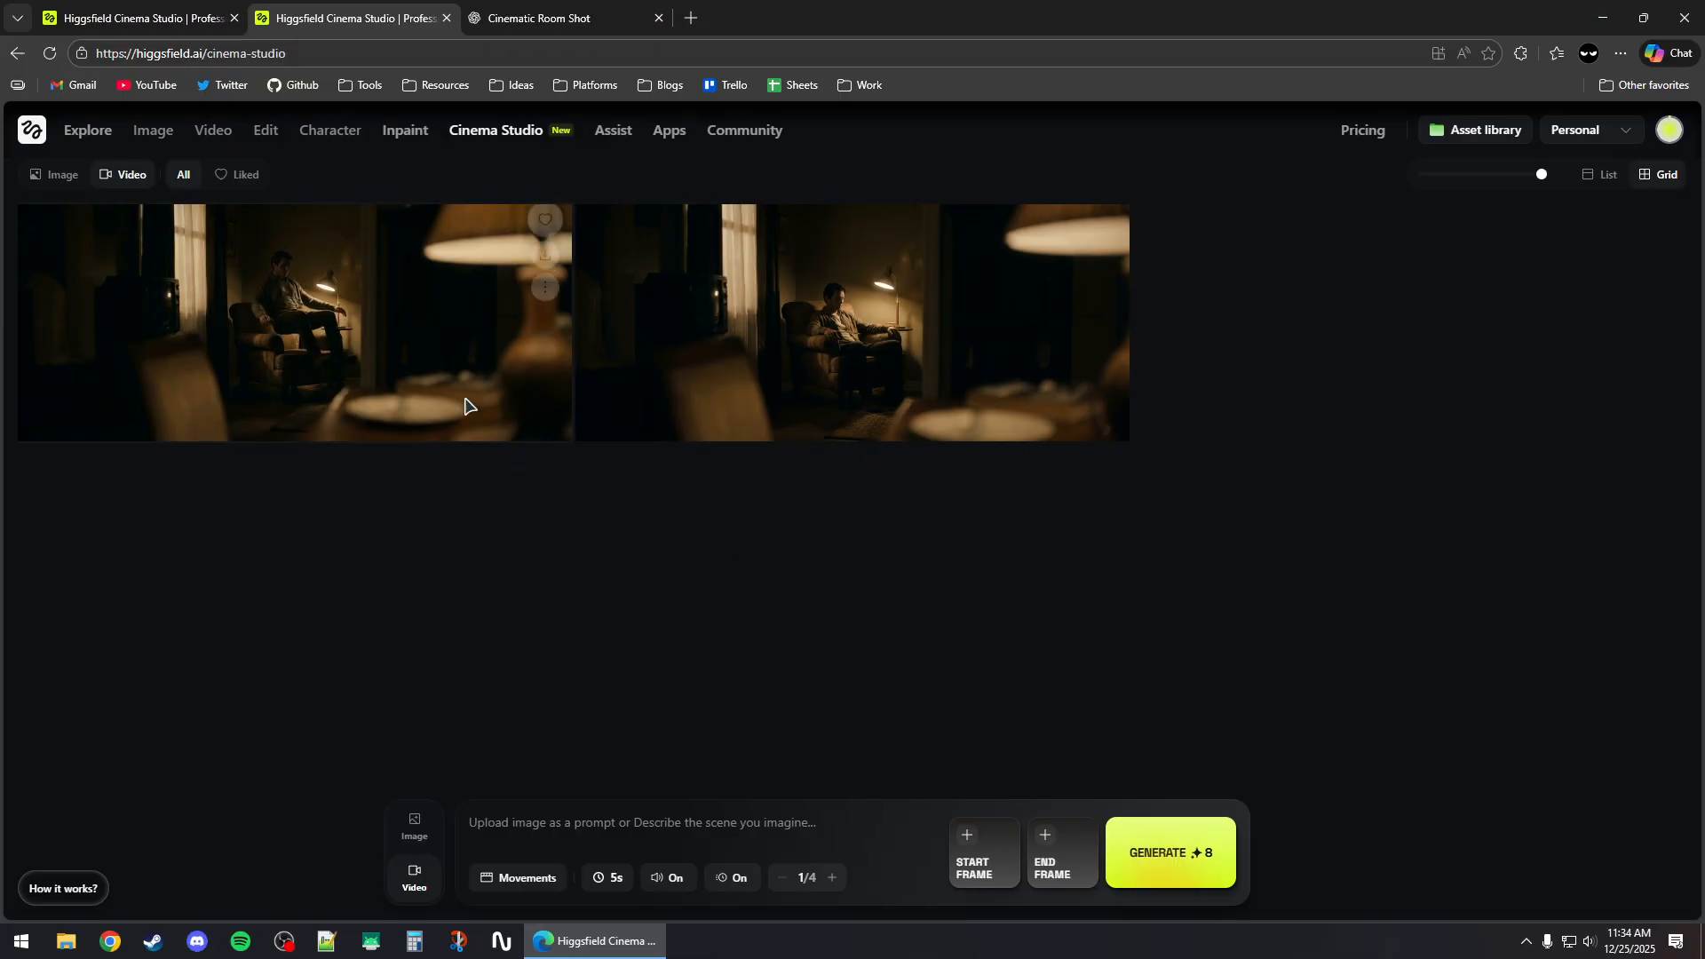
Review the start-to-end-frame levitation prompt in the ChatGPT conversation and return to the generated videos in Cinema Studio
click(539, 22)
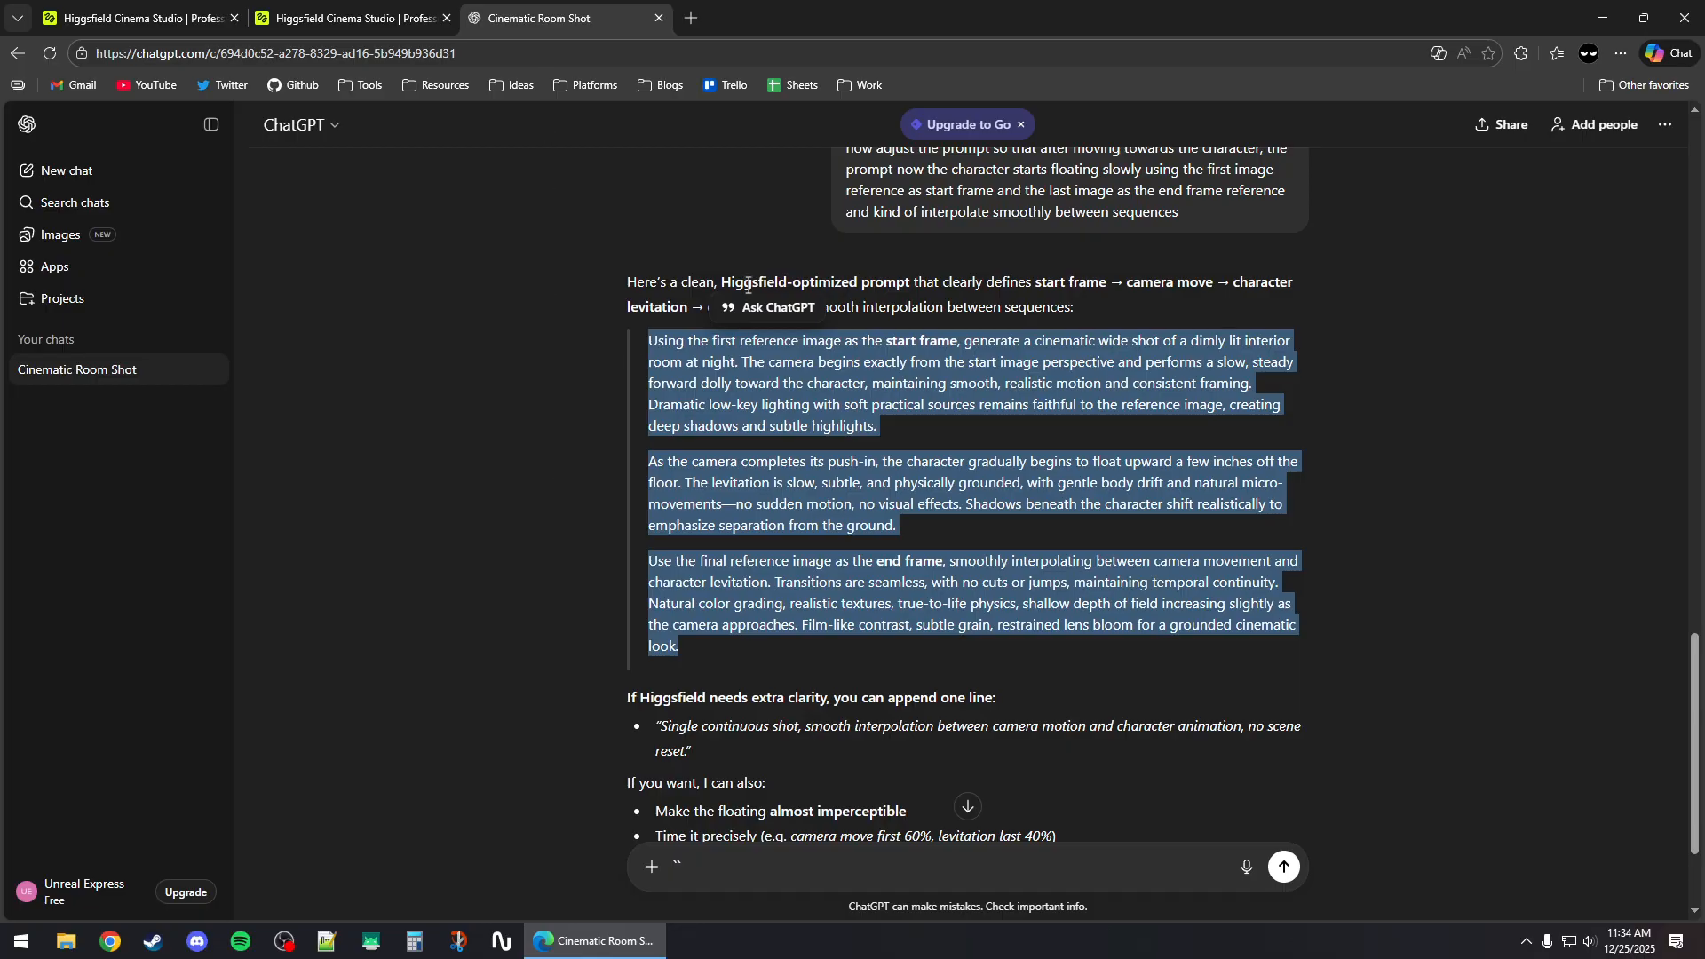
scroll(787, 360, up, 4)
scroll(727, 387, up, 2)
scroll(684, 426, down, 8)
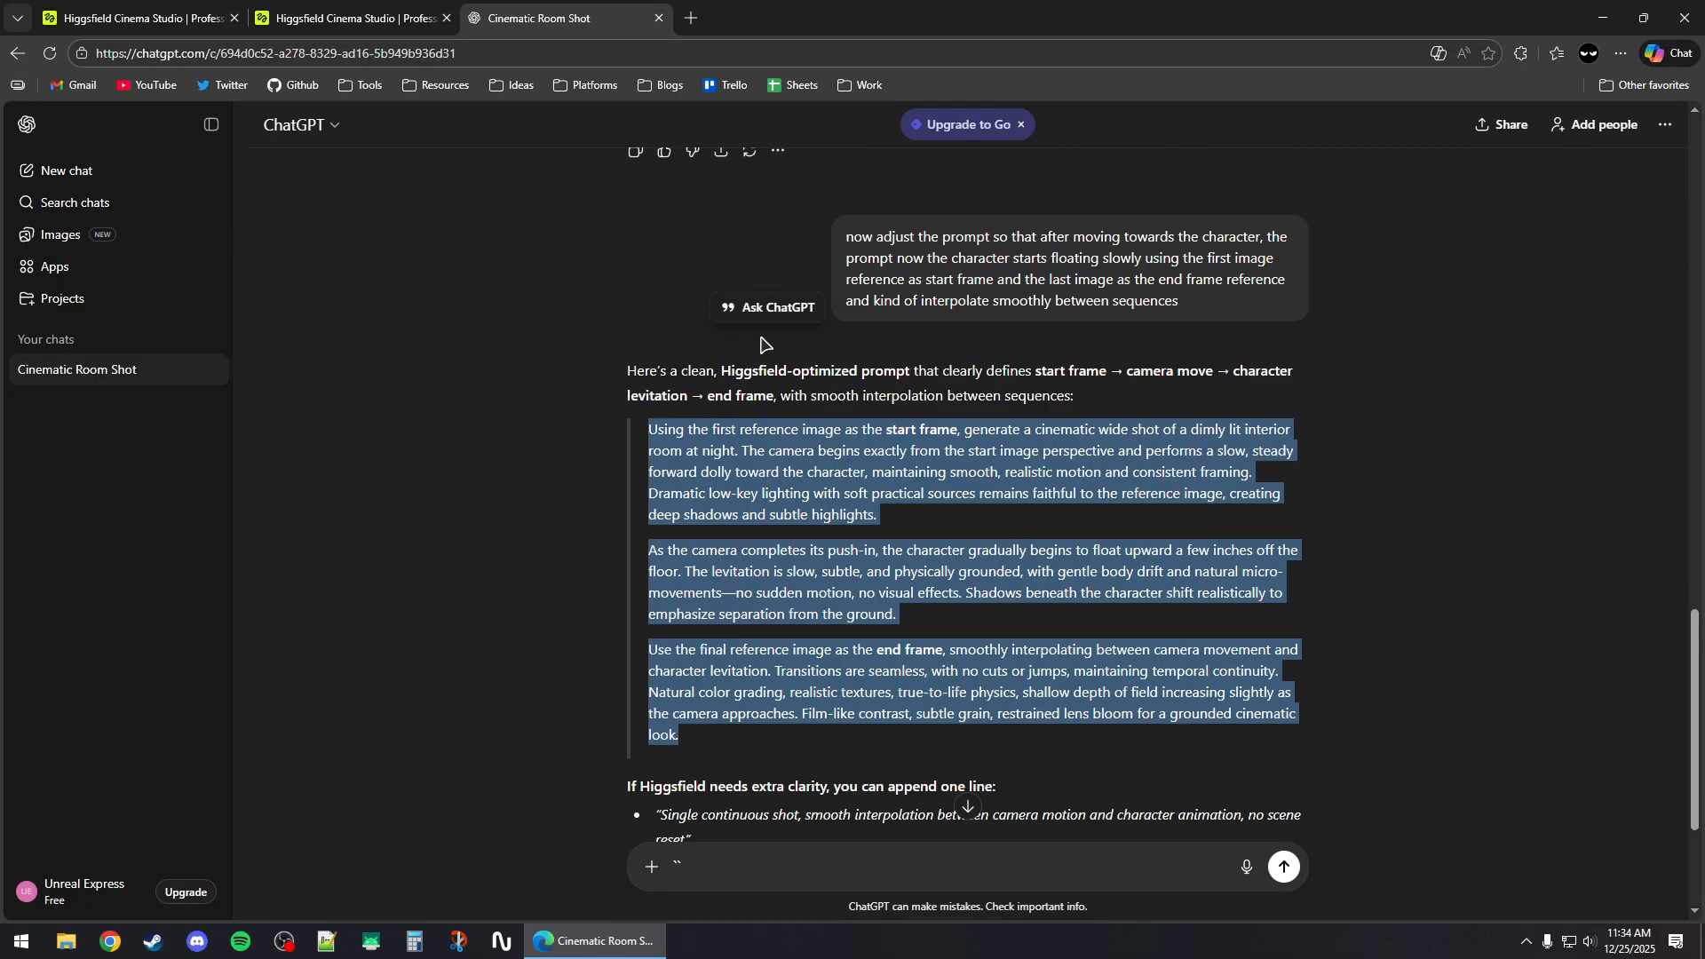
scroll(652, 377, up, 5)
click(373, 20)
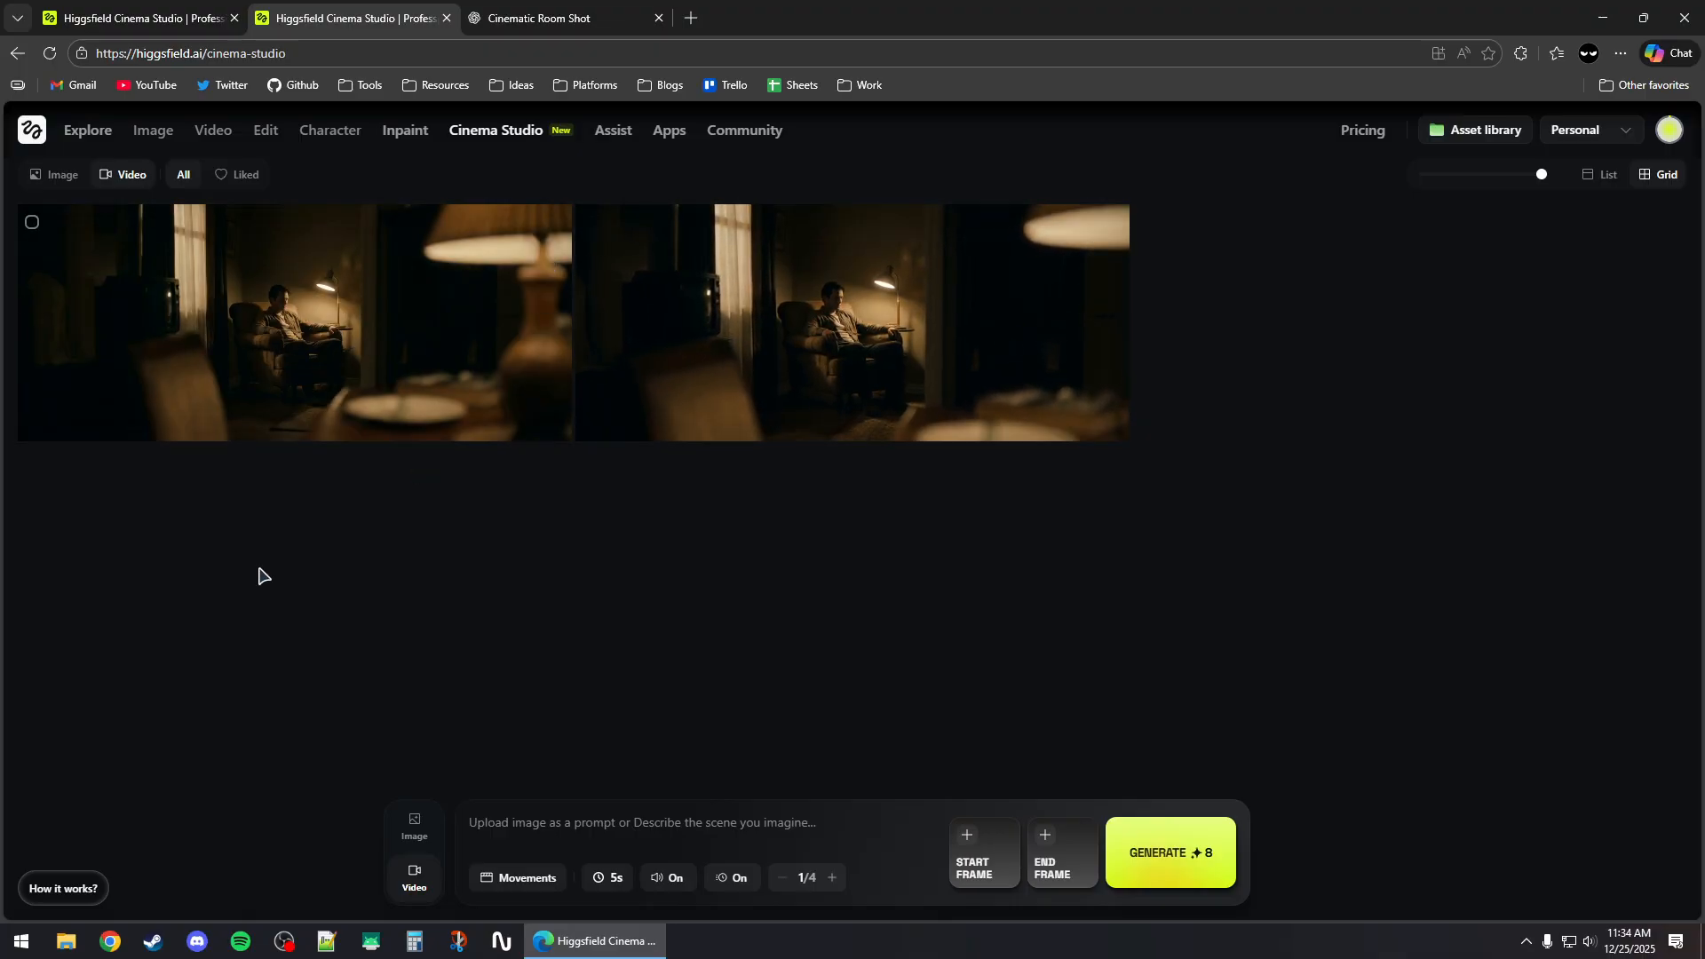
Open CapCut and import the two generated room videos into the project's media
click(2, 952)
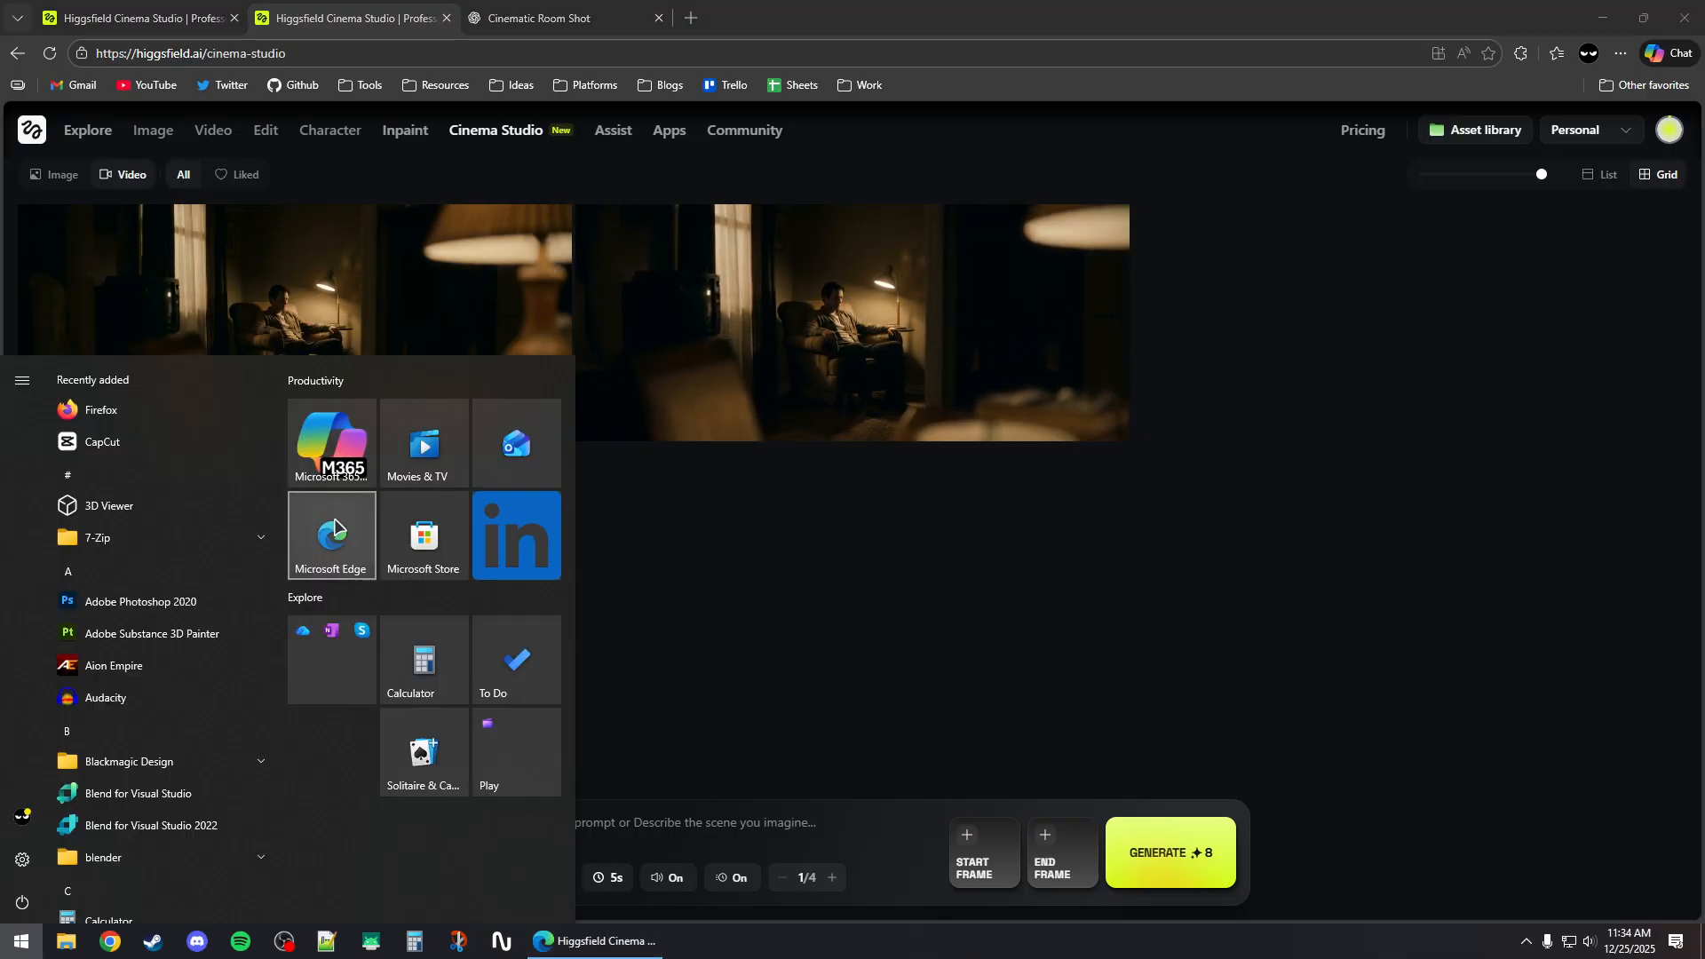
text(capc)
click(202, 474)
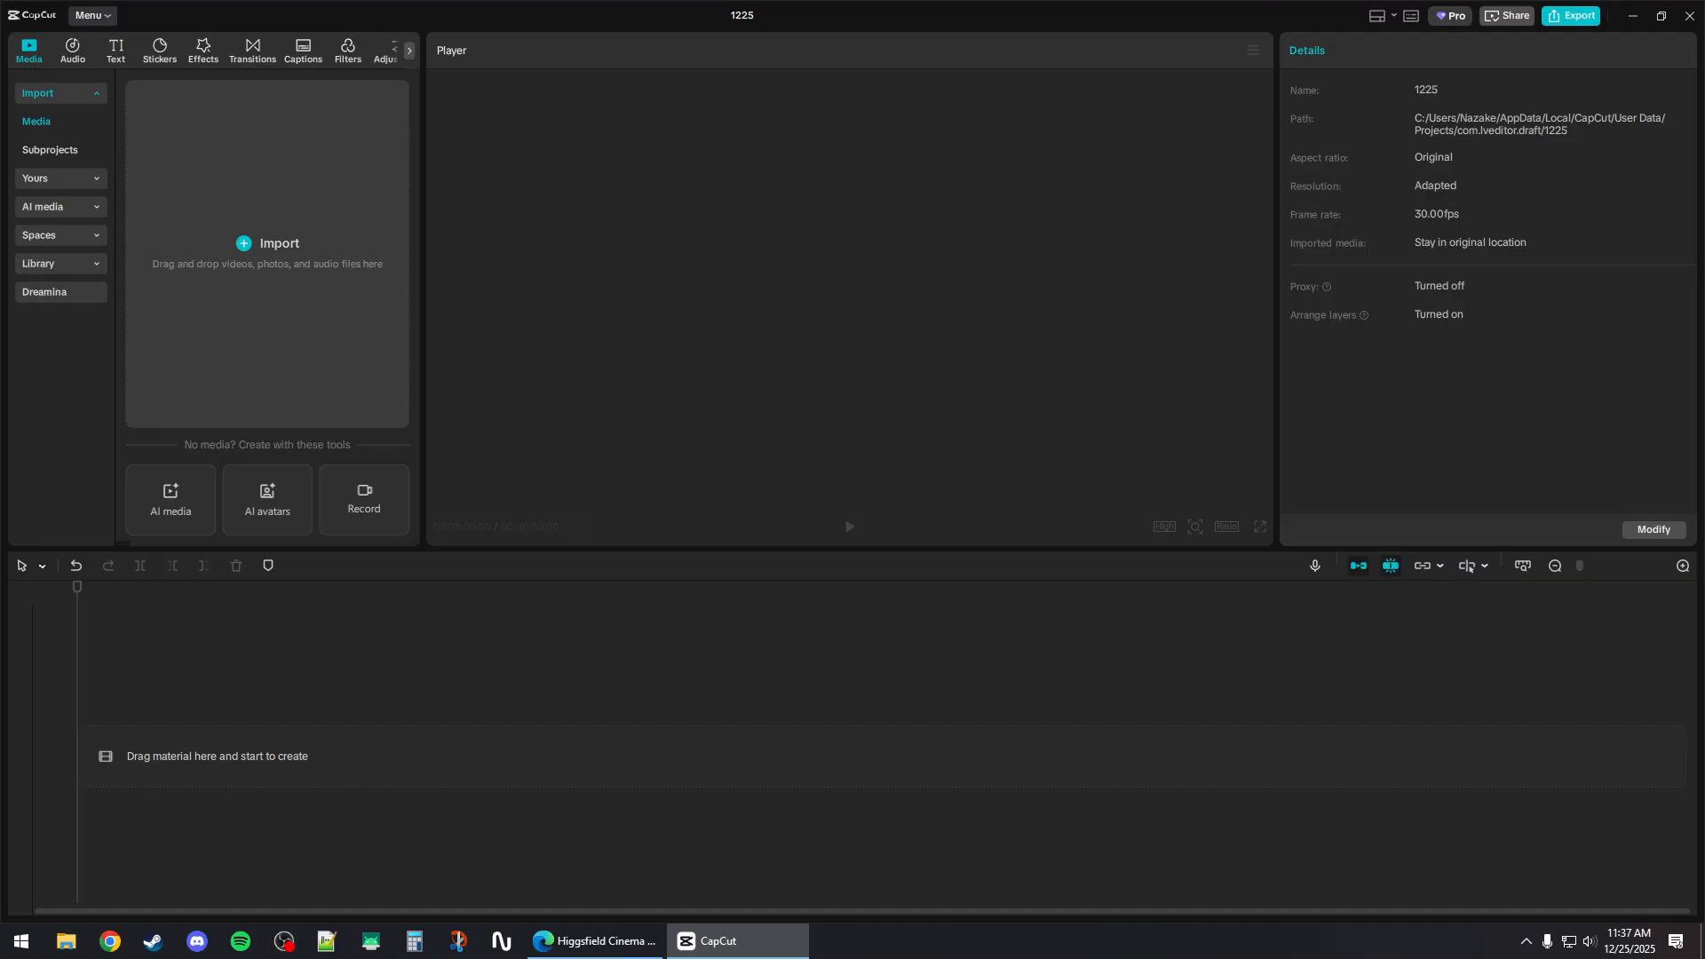
drag(0, 266, 213, 227)
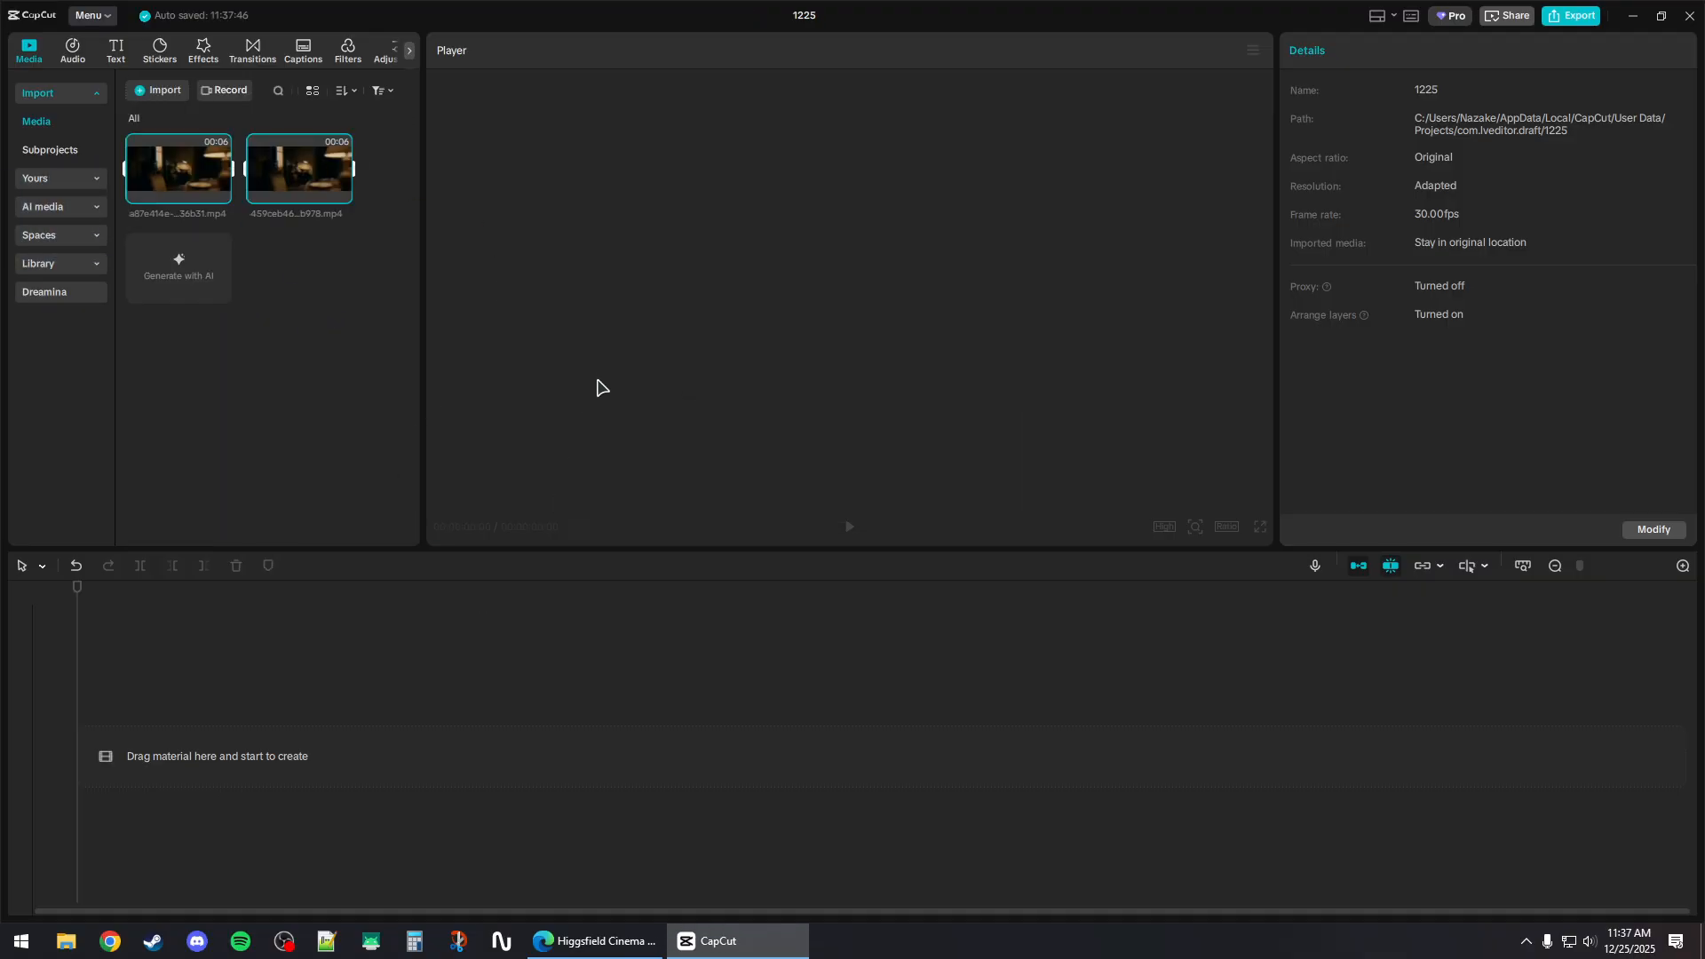
Download the newest generated video, in which the levitating character glows, from Cinema Studio and switch back to CapCut
click(577, 939)
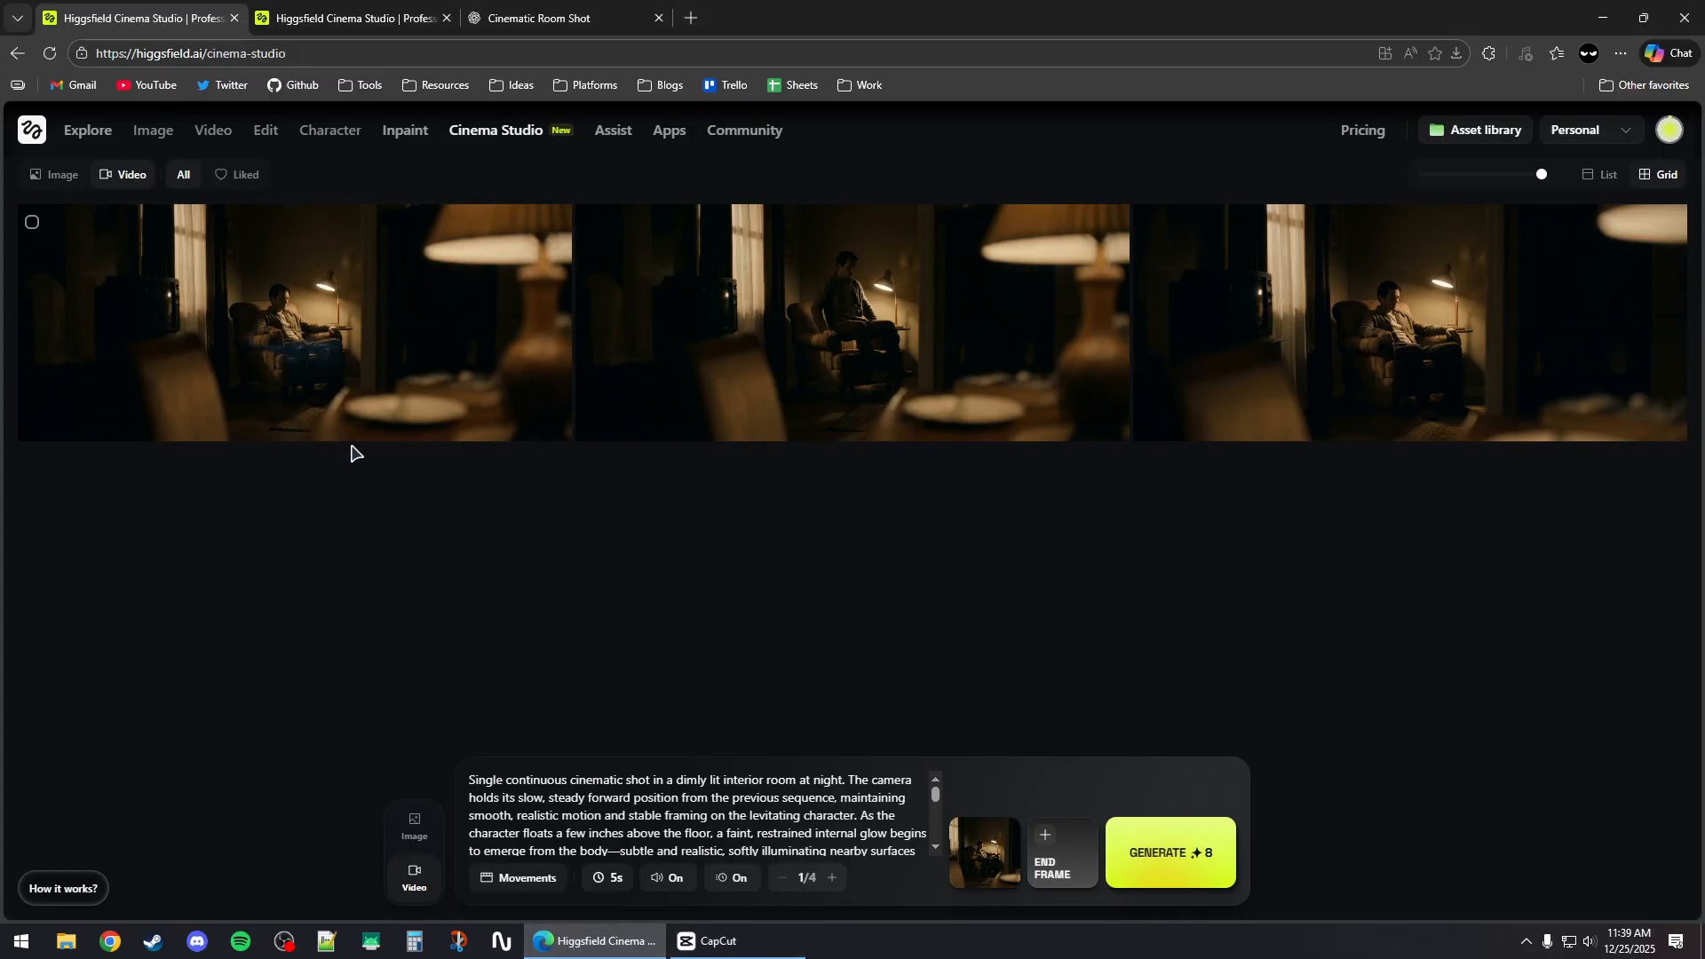
mouse_move(373, 229)
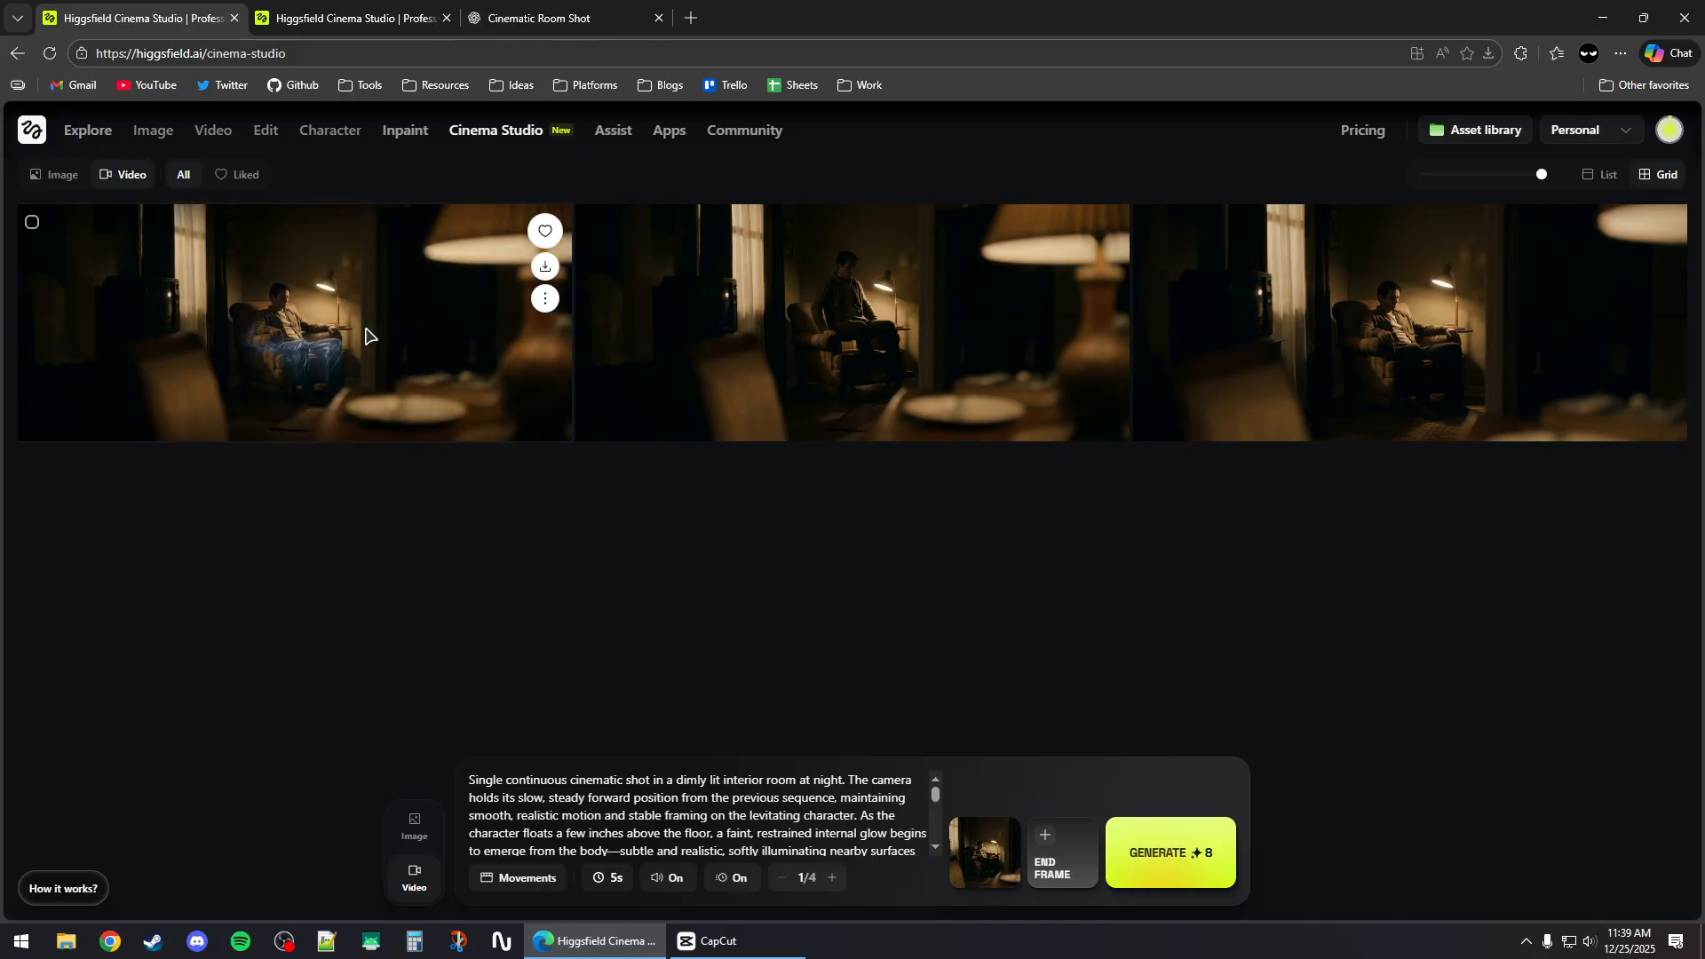
click(545, 266)
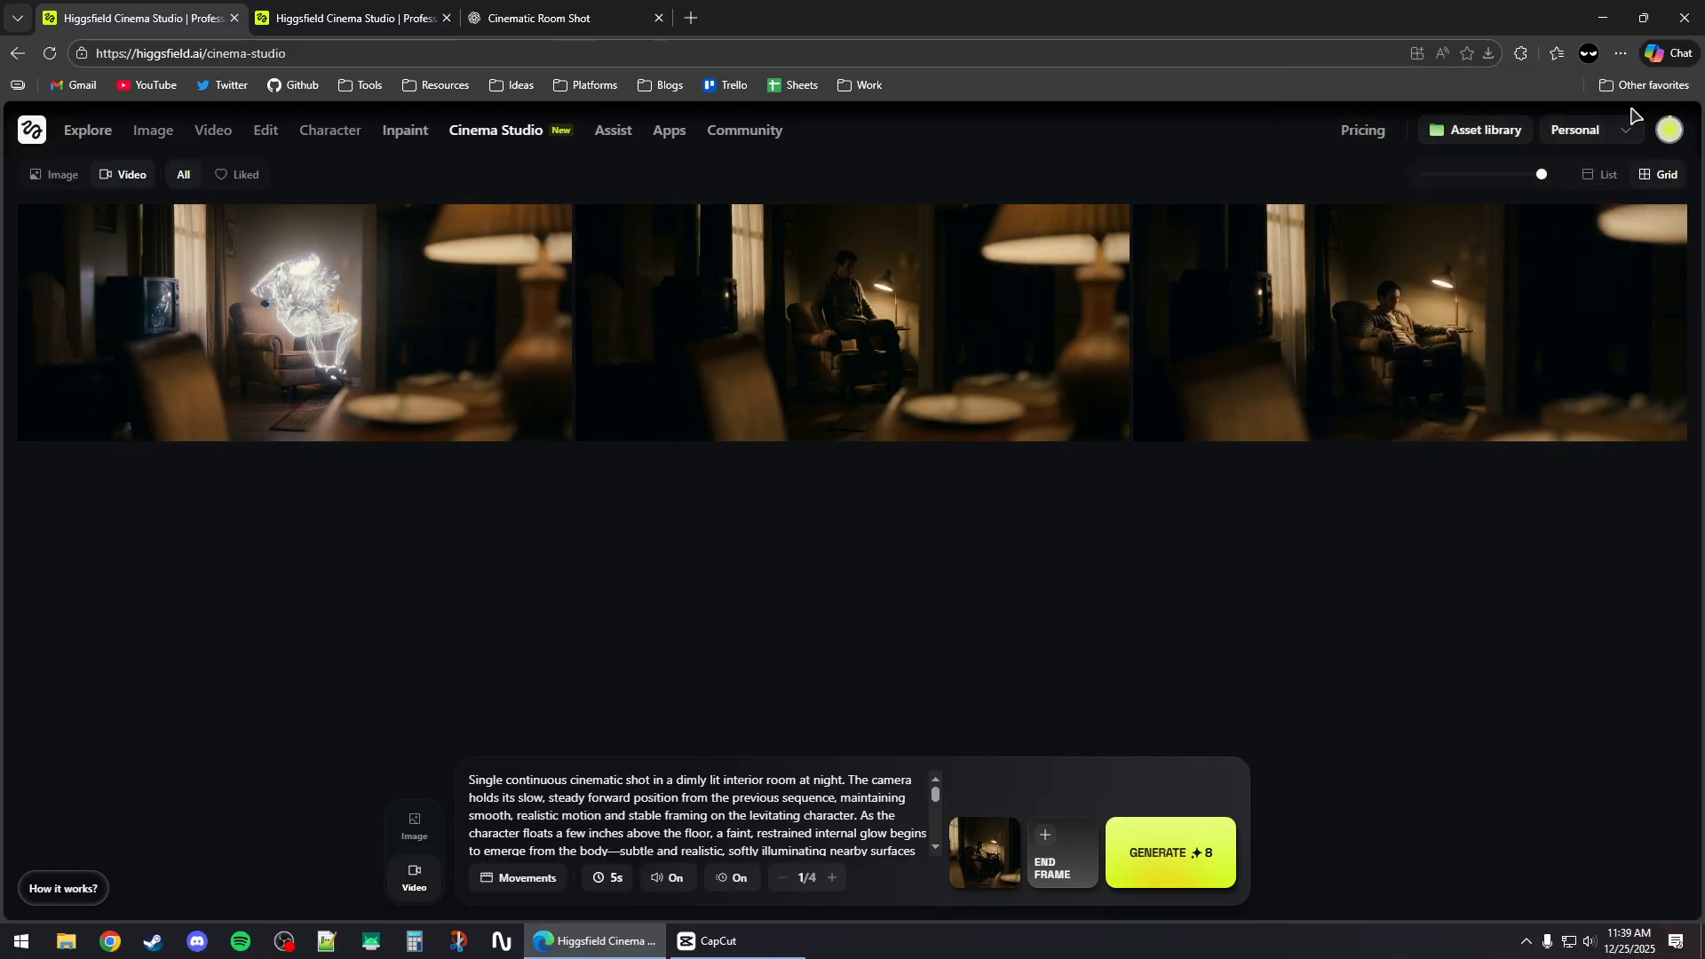
key(alt+Tab)
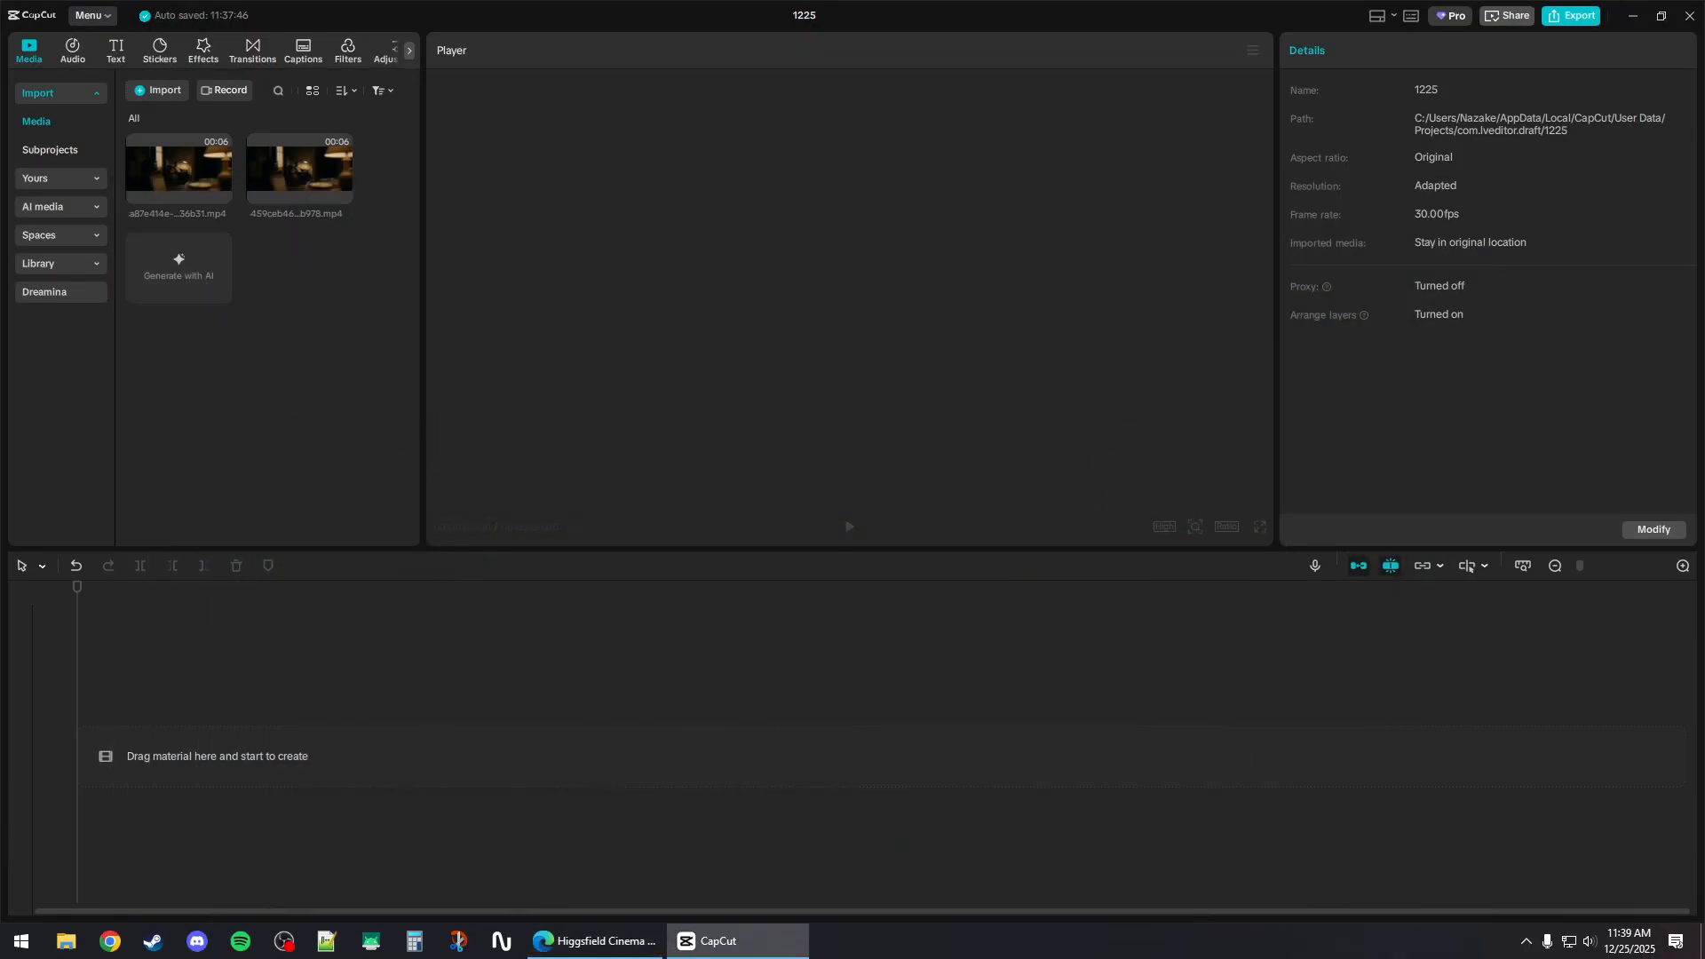
Place clip a87e414e at the timeline start, overlap its end with clip 5709ef5a on the track above, and play the sequence through
drag(336, 189, 192, 732)
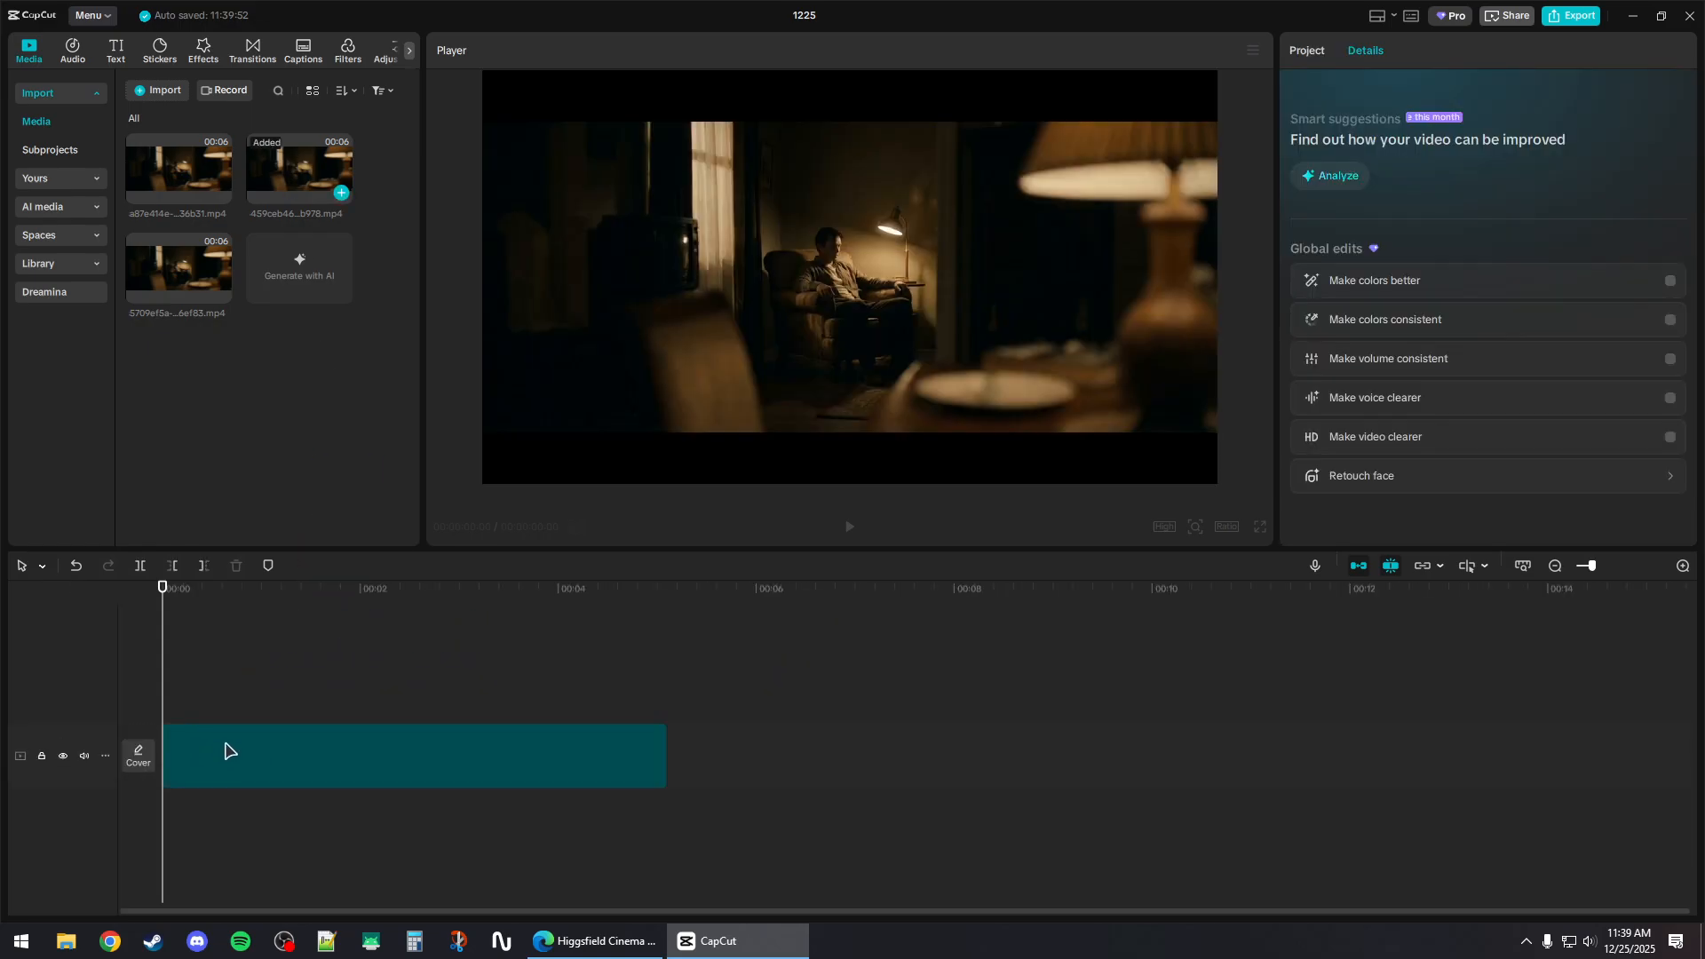
click(263, 743)
mouse_move(163, 603)
mouse_down()
mouse_move(590, 604)
mouse_move(178, 604)
mouse_up()
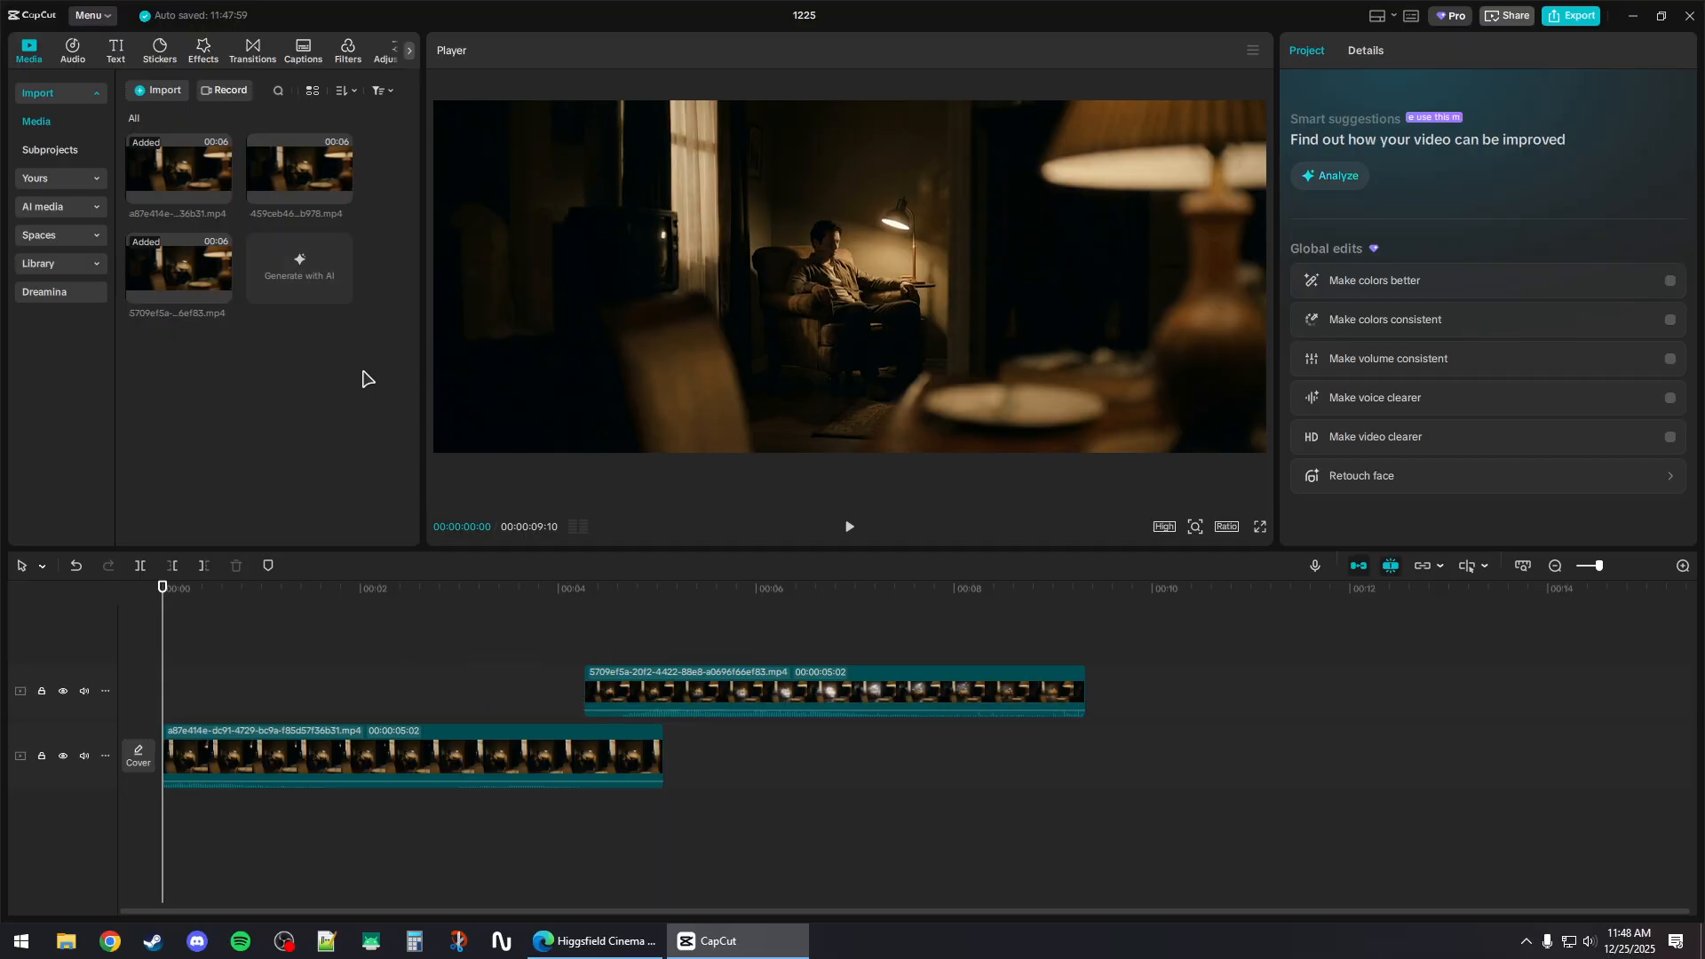
click(850, 528)
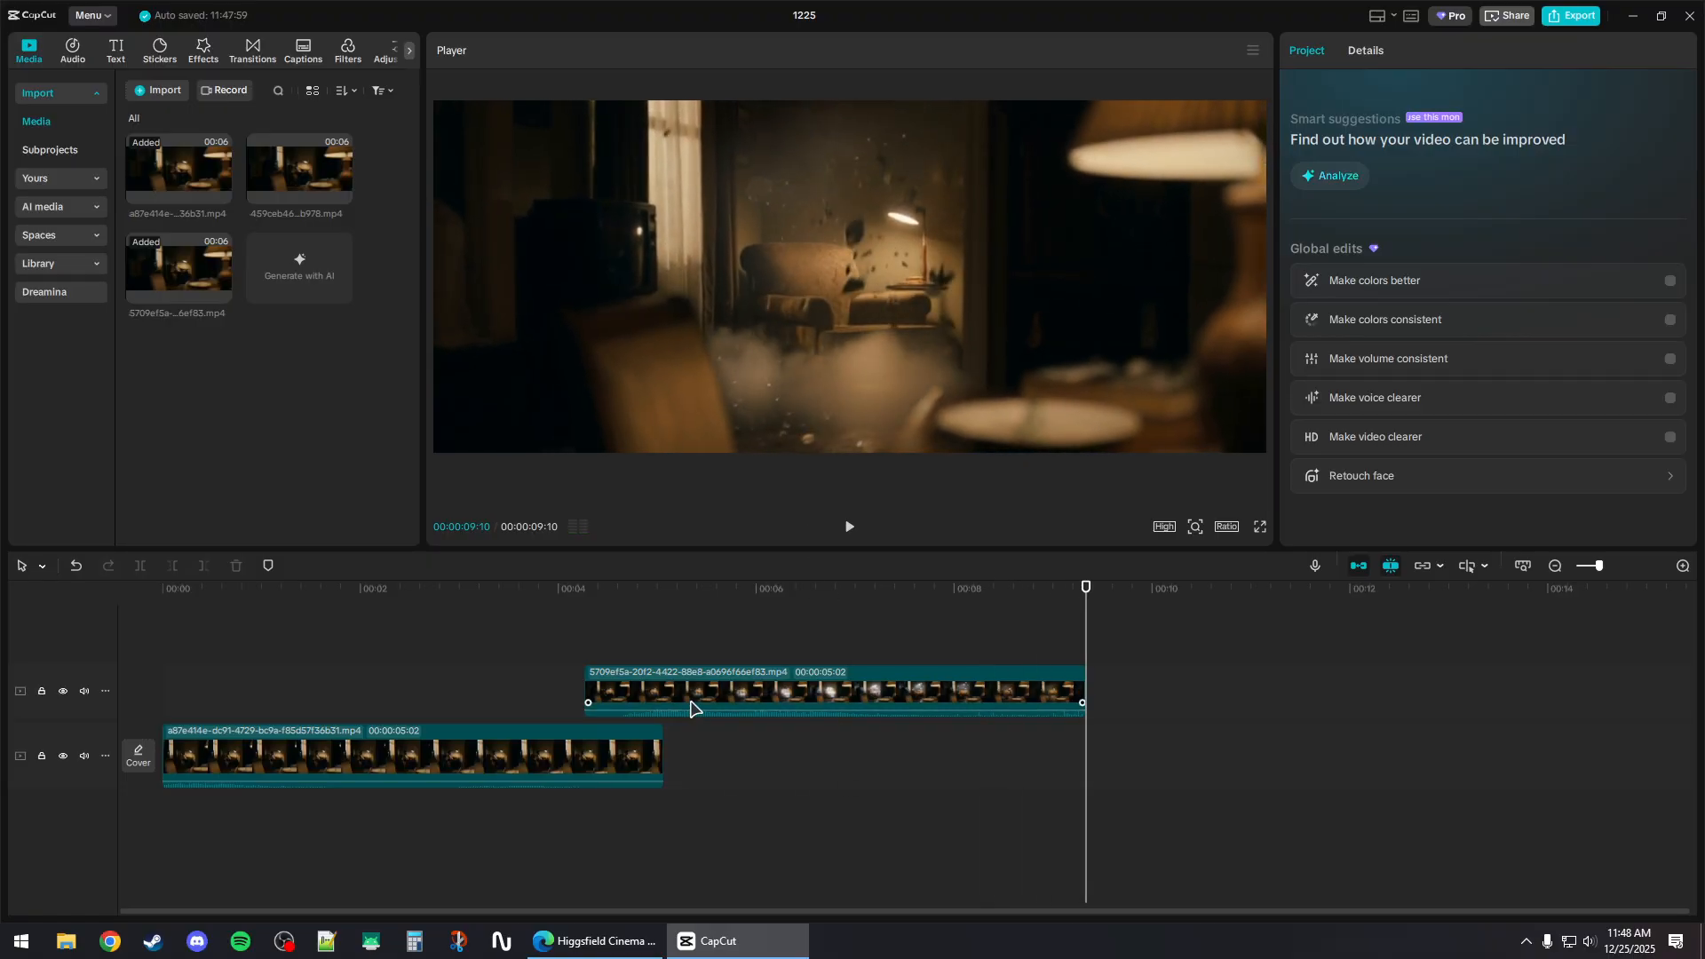
key(Home)
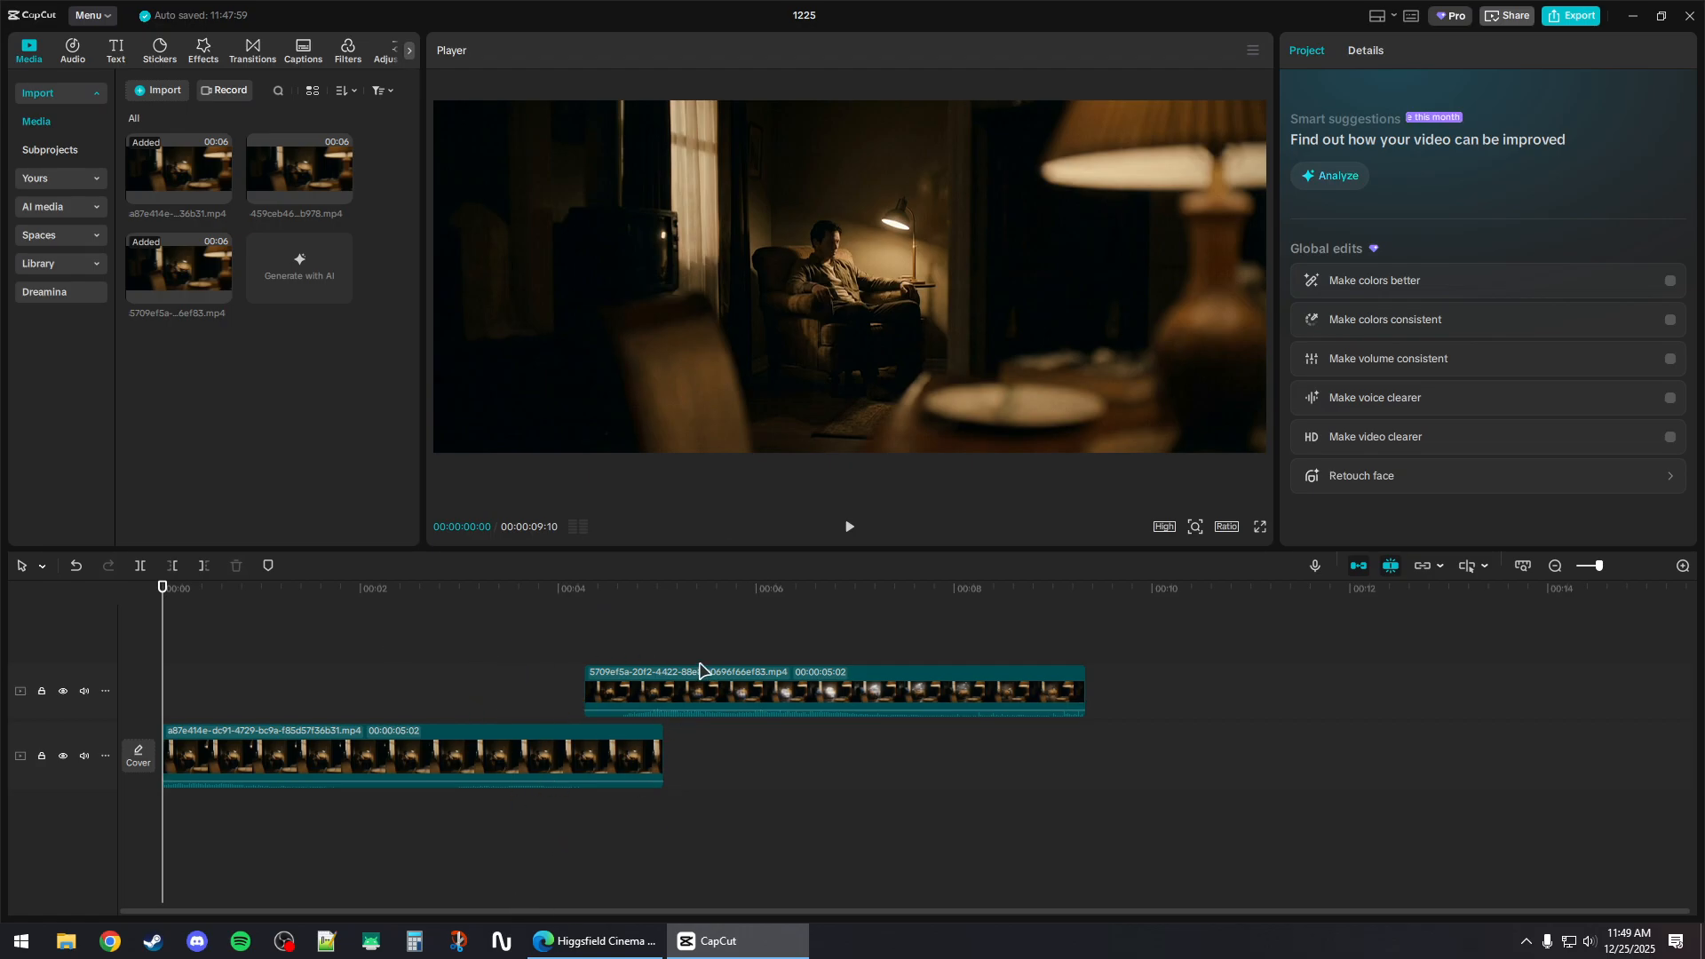
Export the sequence to the desktop as 01 in 1080P, H.264 mp4 at 60fps, and skip sharing it
mouse_move(913, 711)
key(ctrl+e)
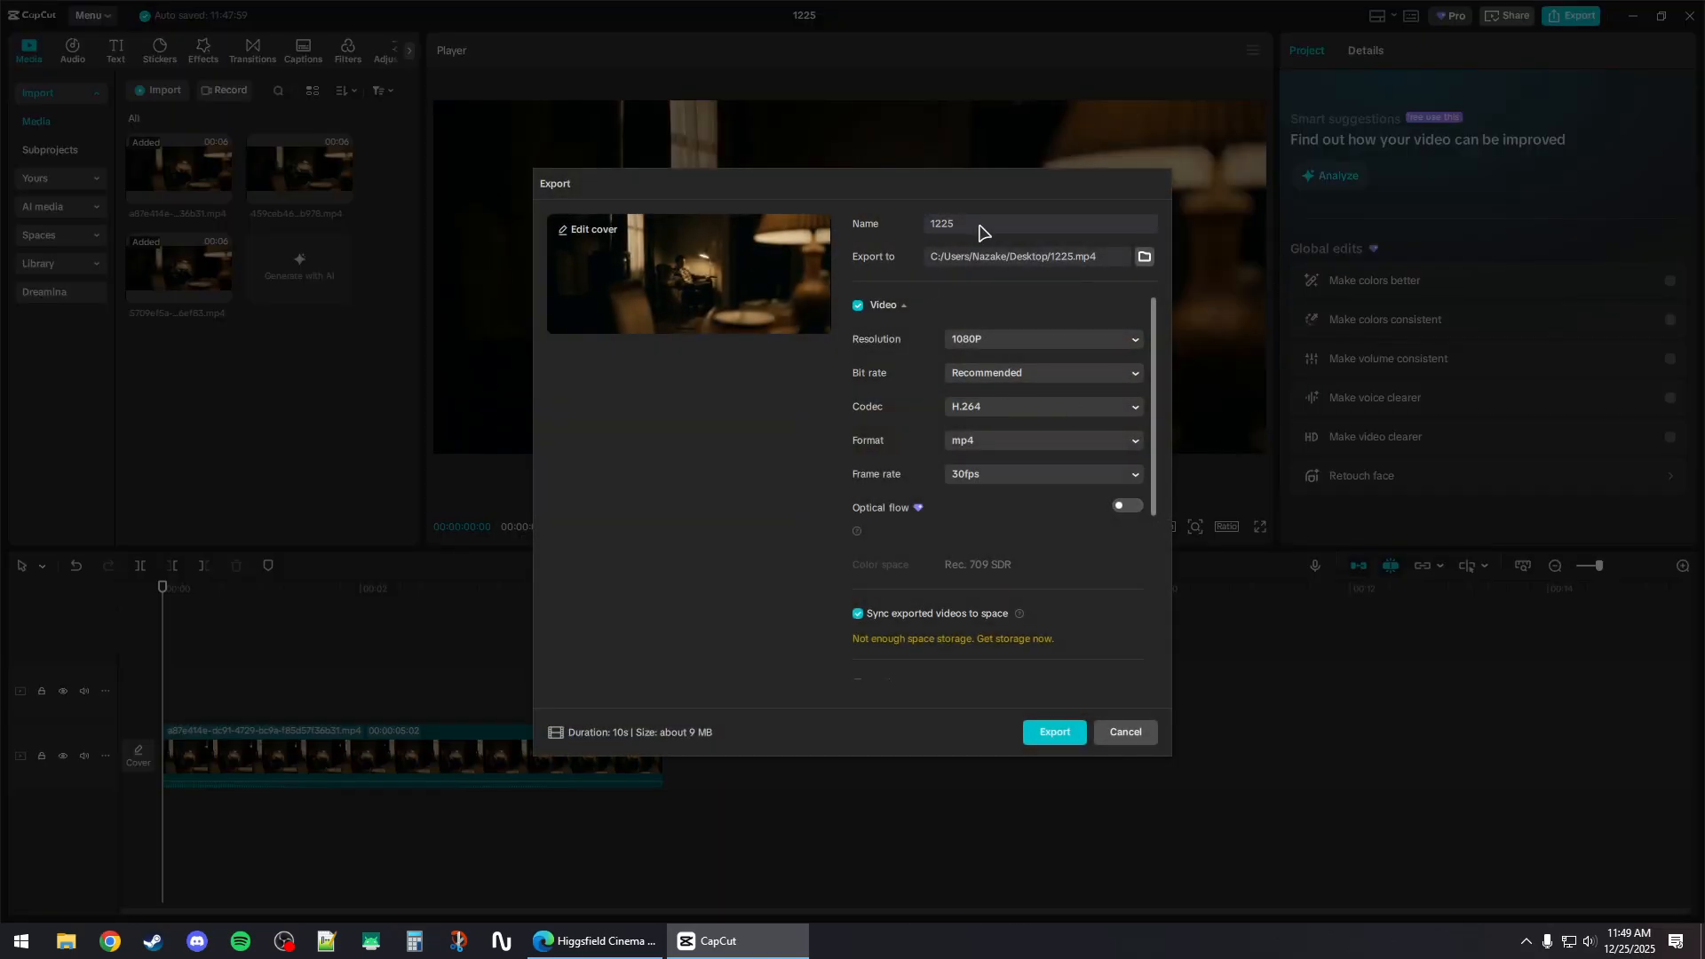
click(1030, 479)
click(1013, 682)
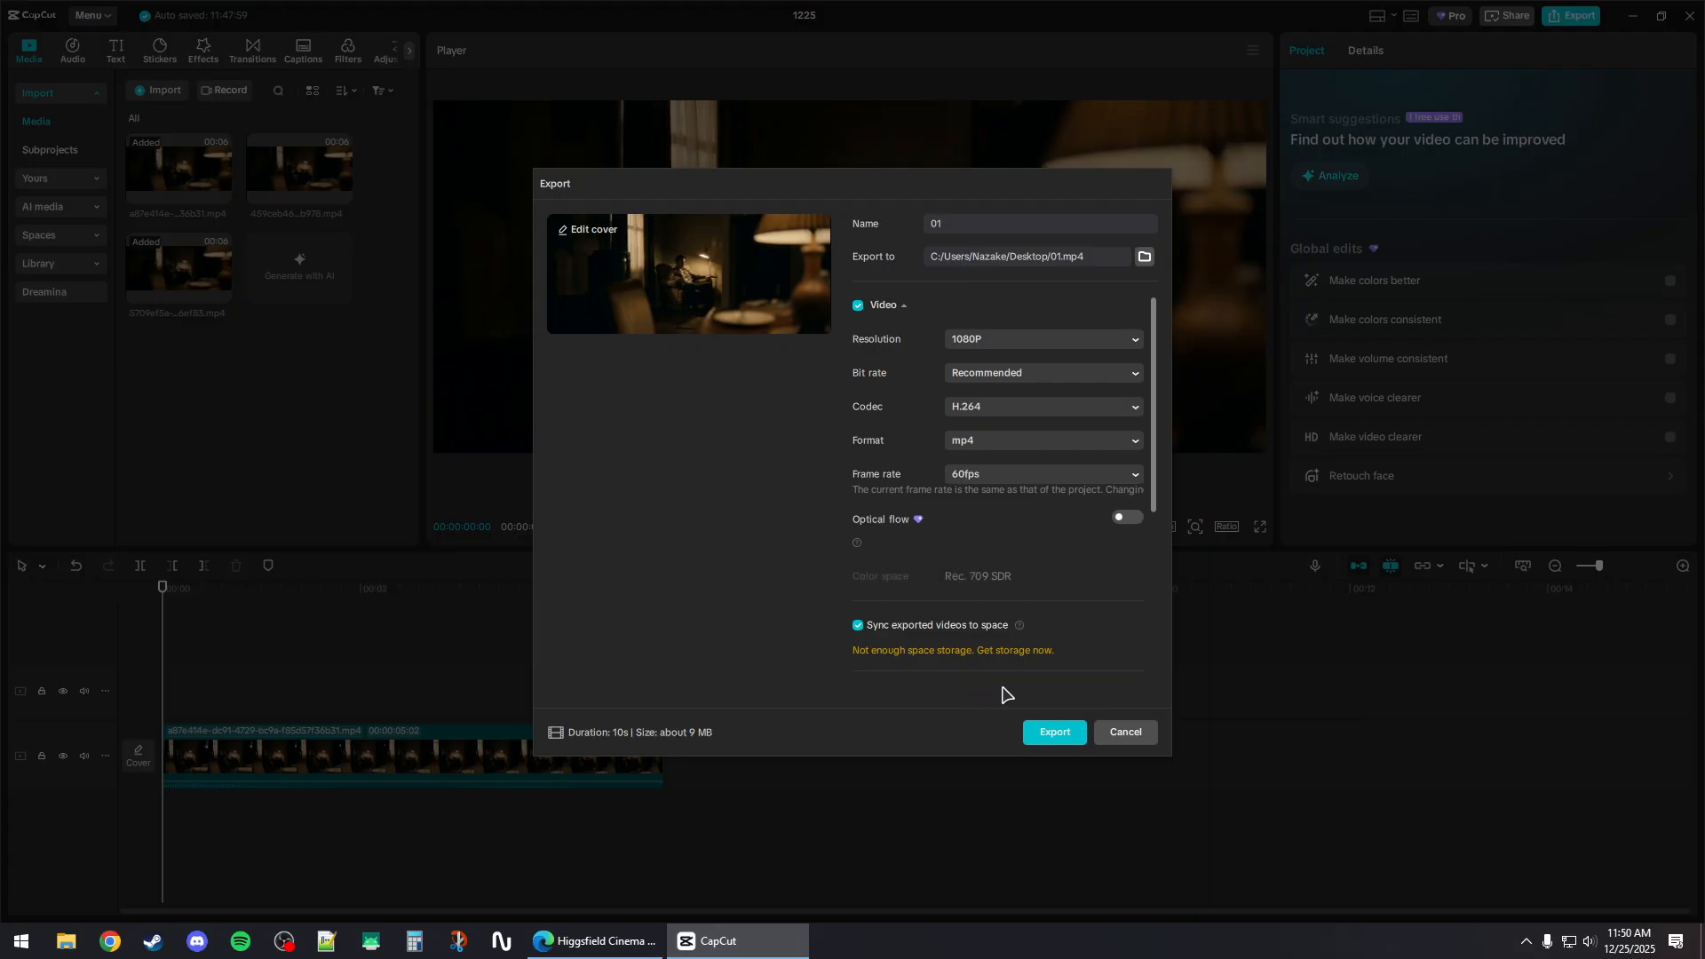
click(1044, 742)
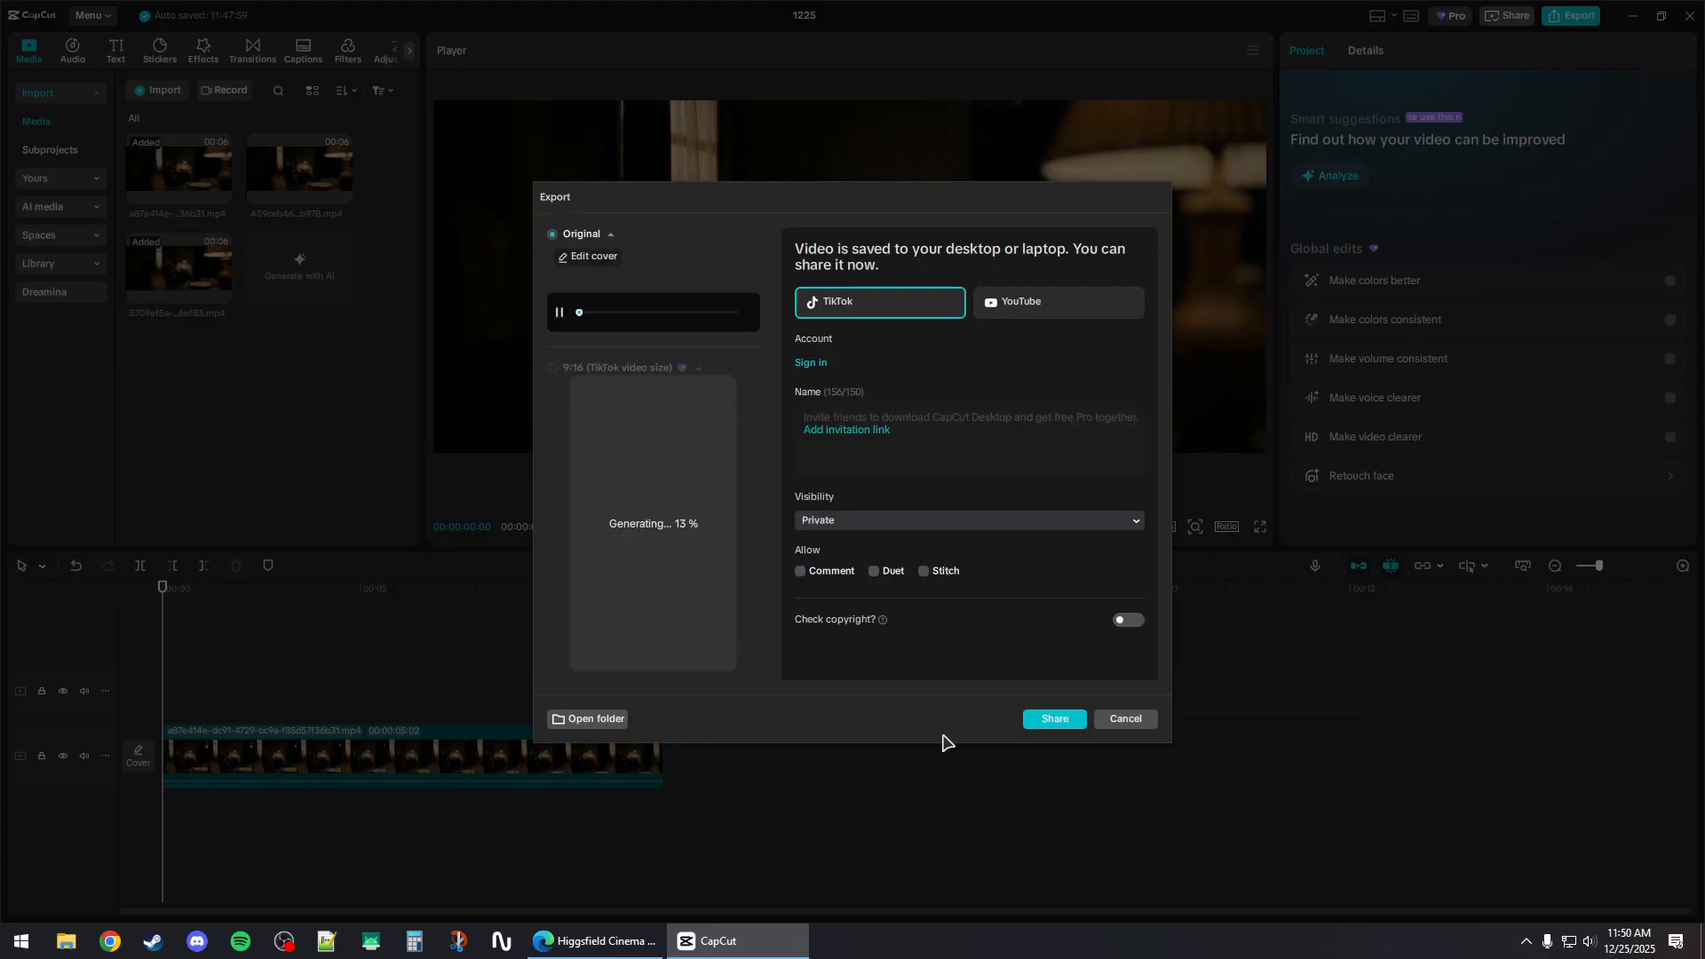
click(1130, 721)
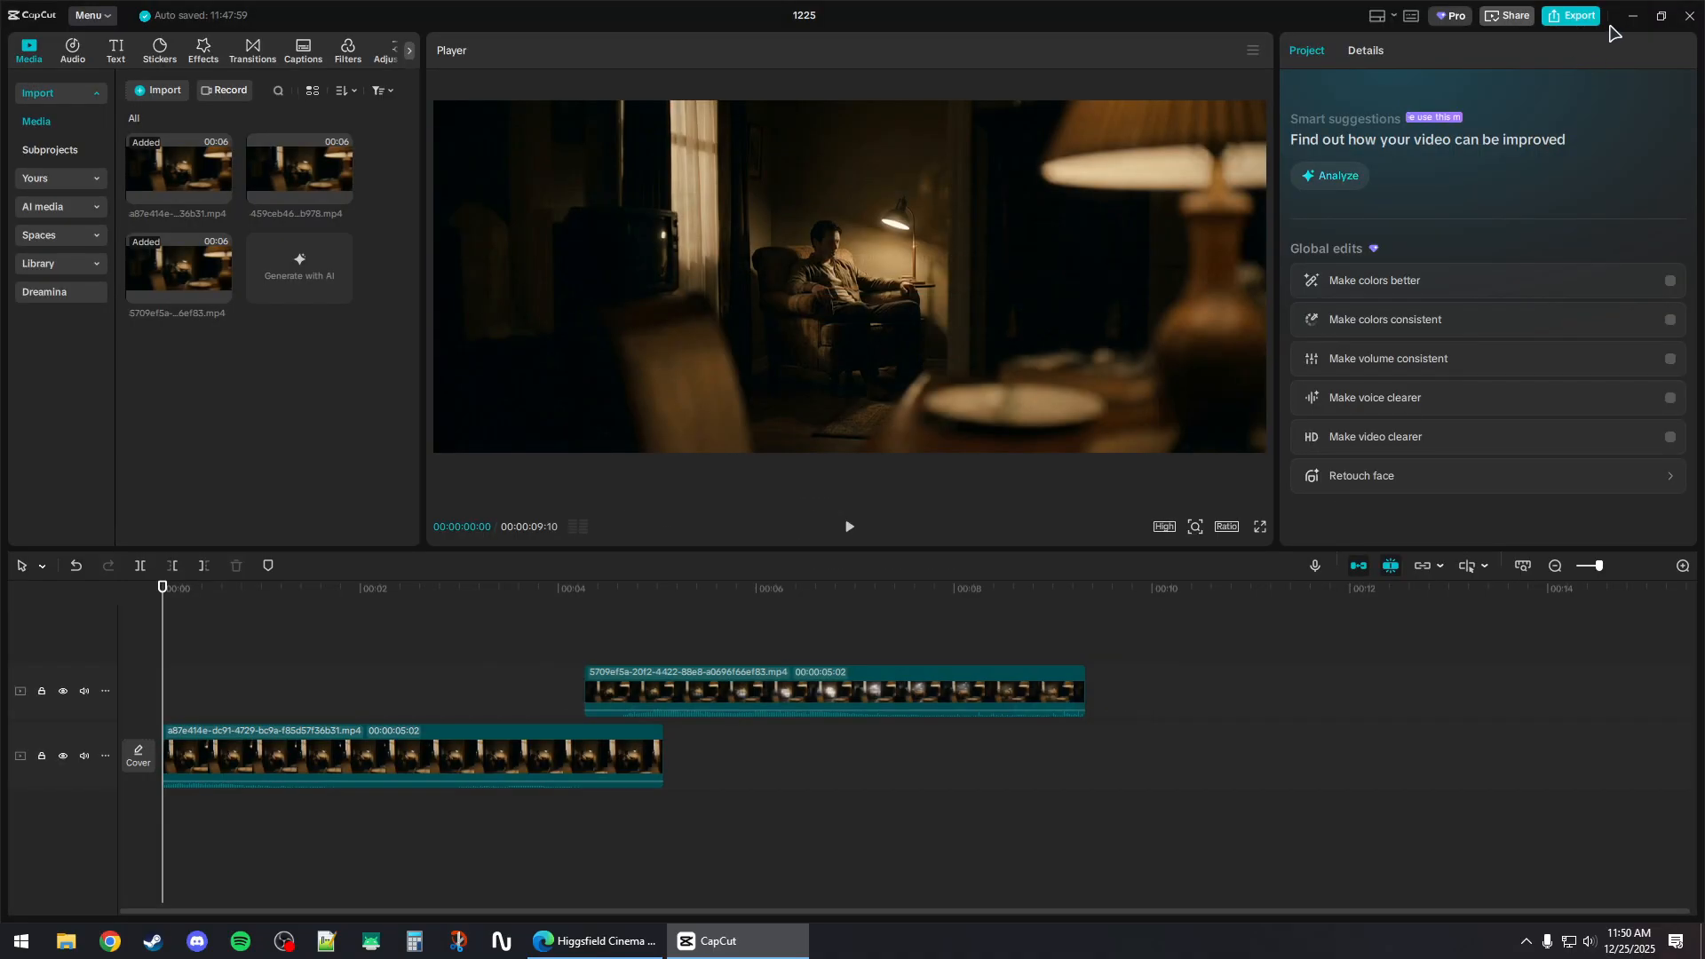
Play the exported 01.mp4 in the media player to review the finished sequence
click(842, 906)
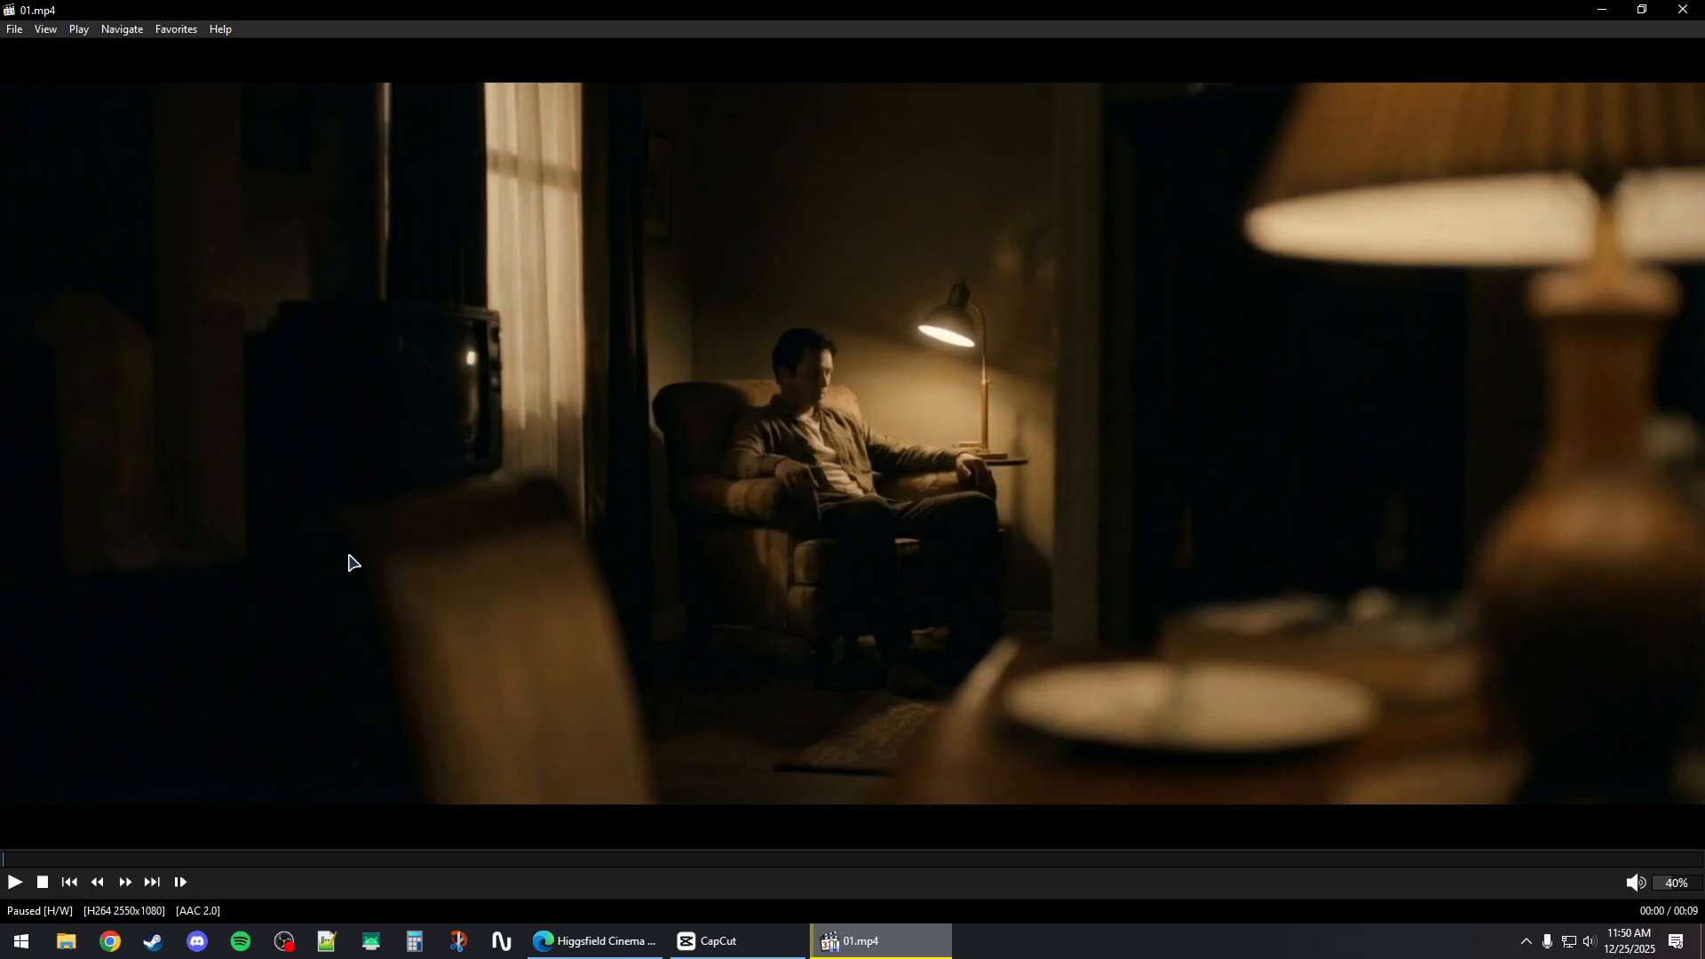
key(space)
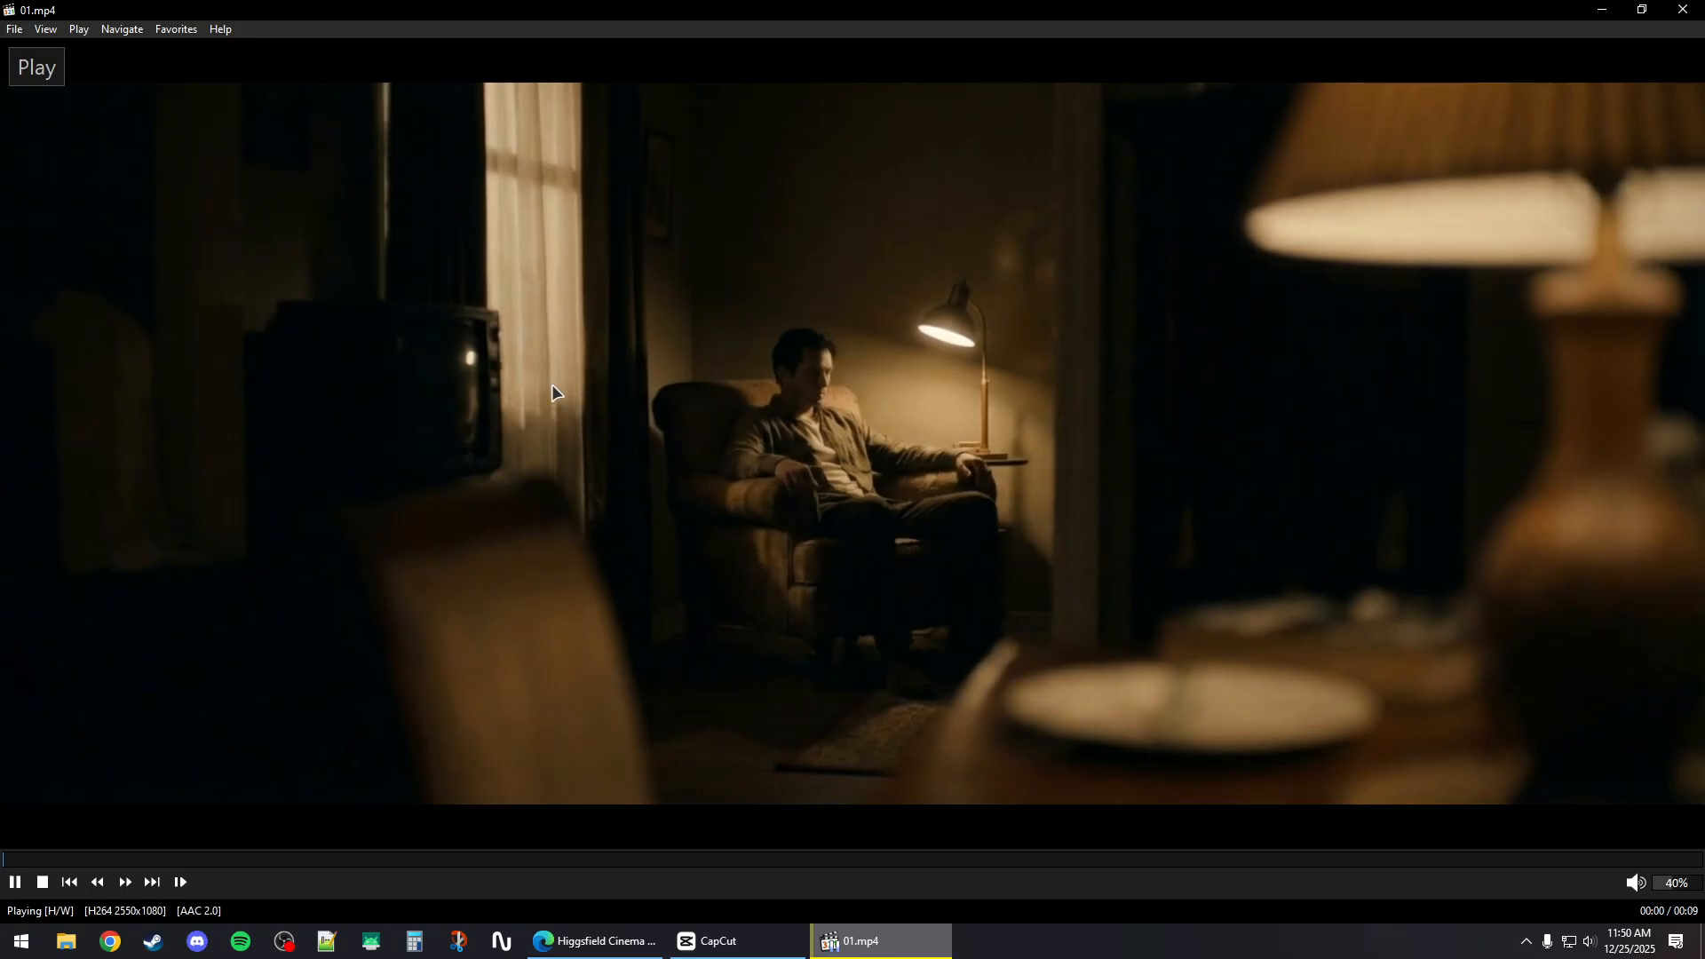